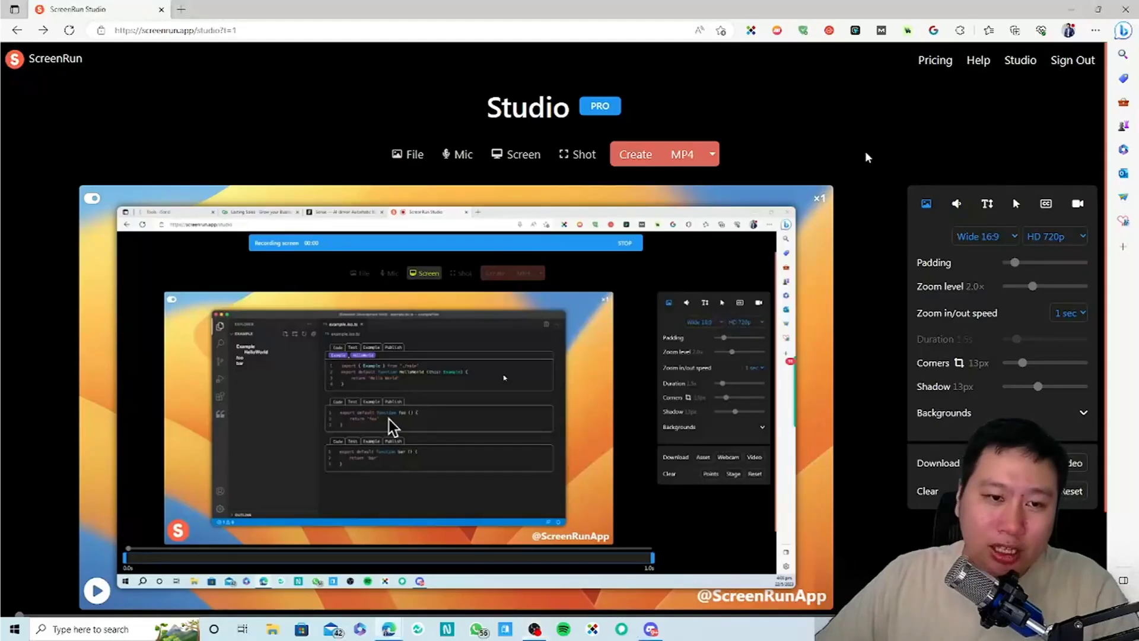
# - Import the photo of the woman with raised arms from the Downloads folder, replacing the current video on the stage
pyautogui.scroll(-1, 860, 166)
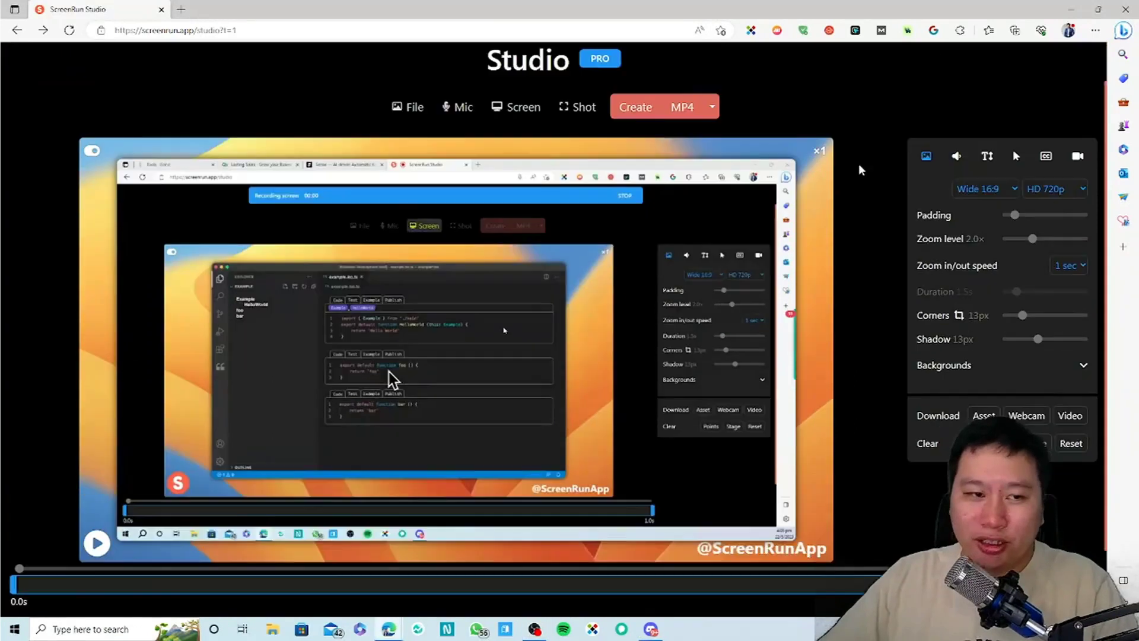
pyautogui.scroll(1, 797, 167)
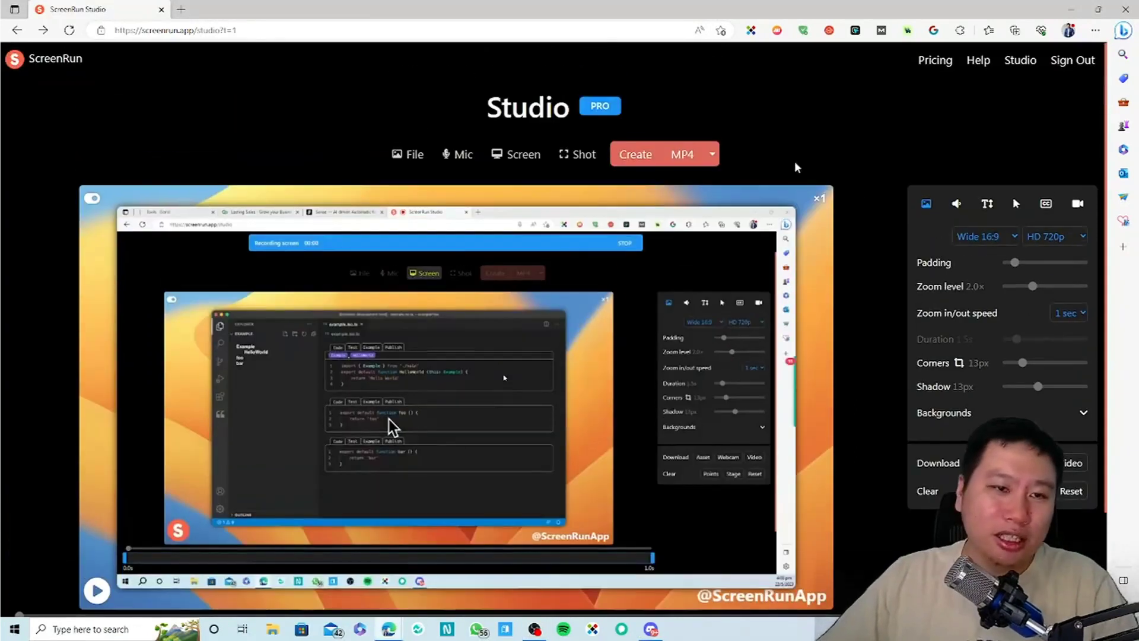
pyautogui.click(419, 163)
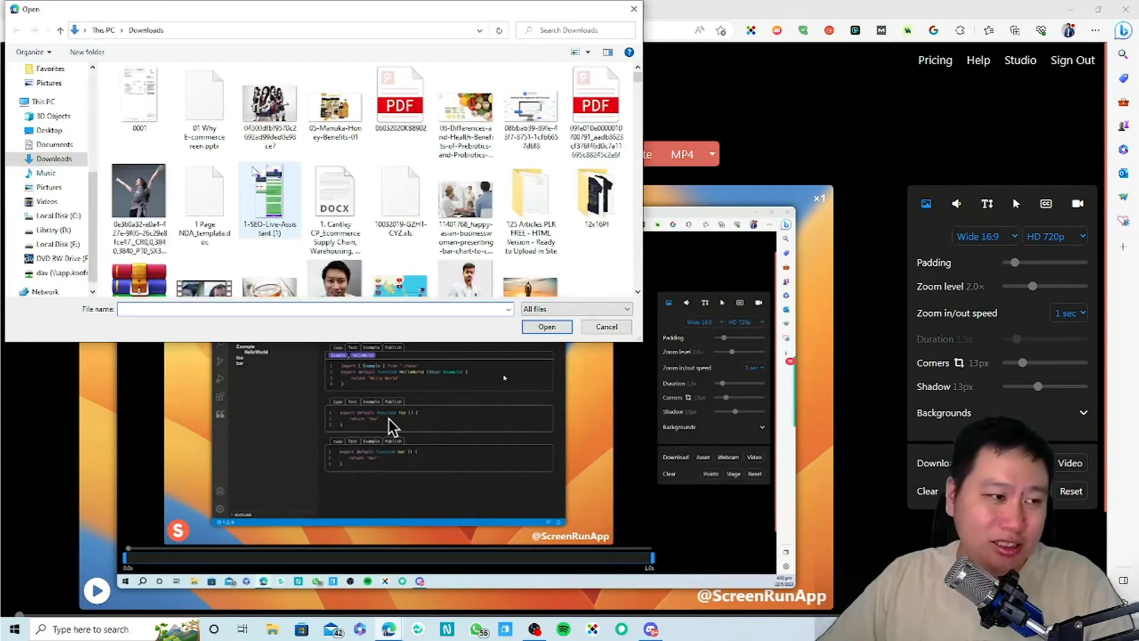
pyautogui.click(139, 196)
pyautogui.click(537, 329)
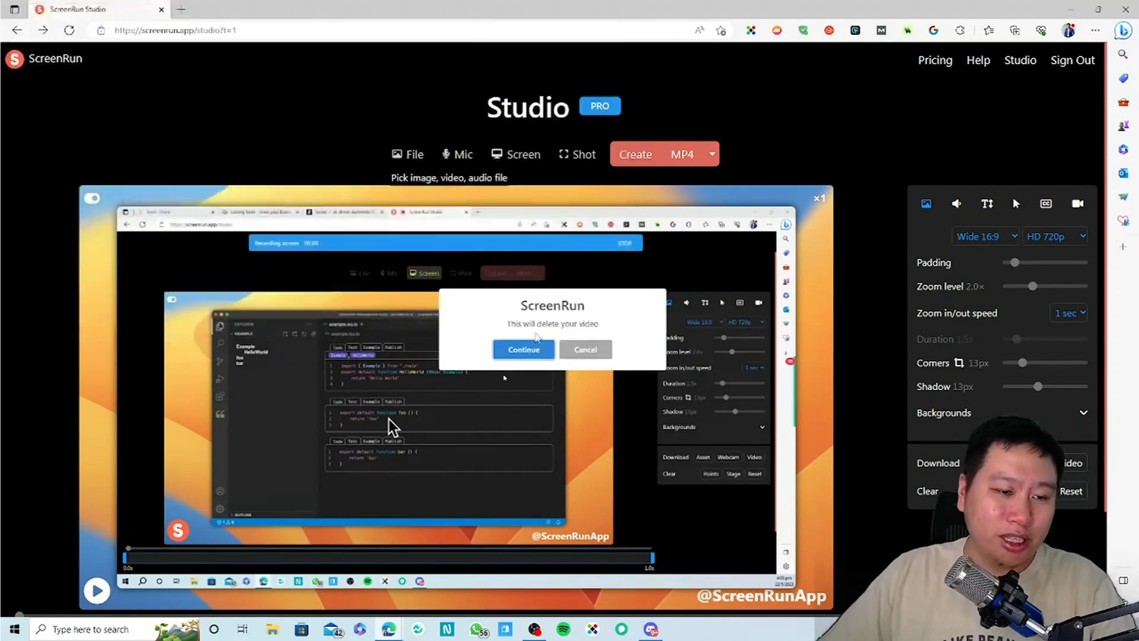
pyautogui.click(500, 361)
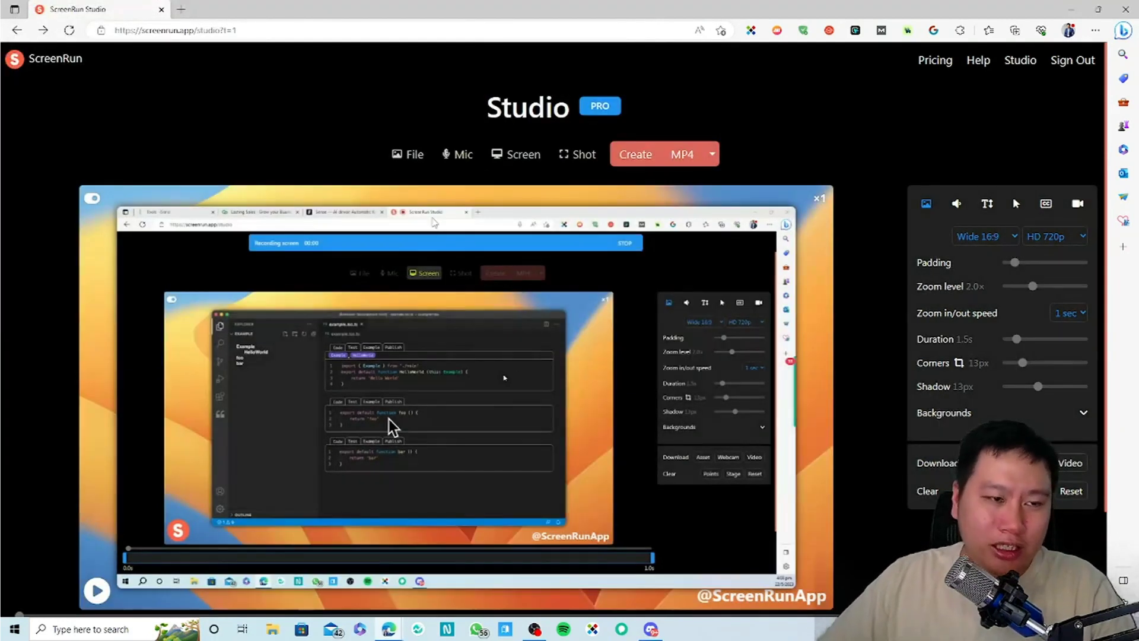
pyautogui.scroll(-2, 437, 236)
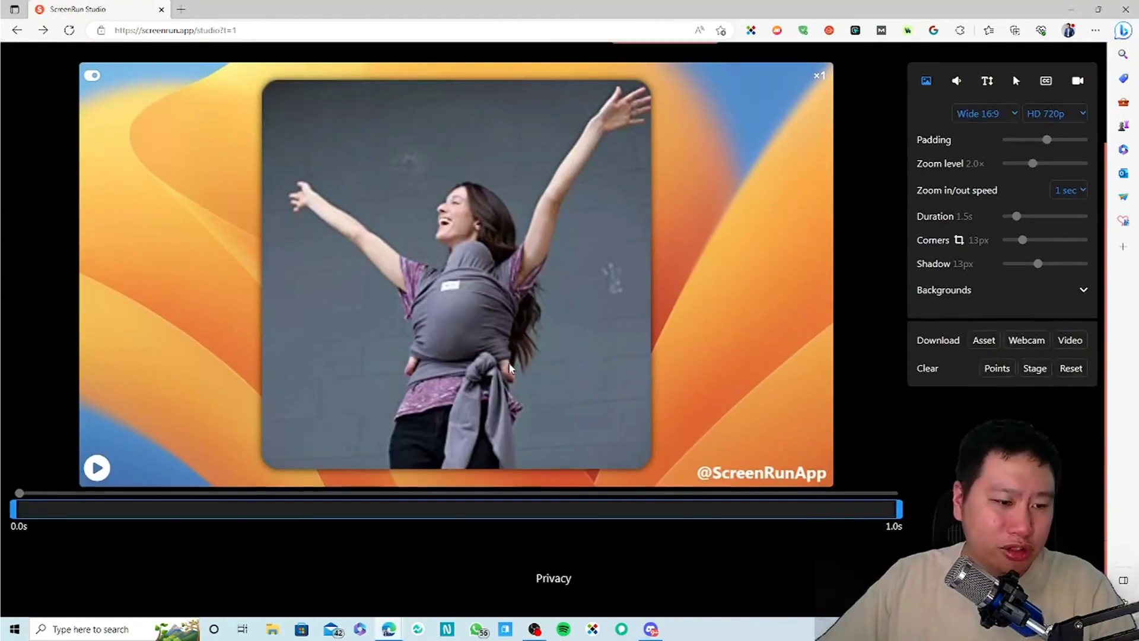
pyautogui.scroll(1, 506, 379)
pyautogui.scroll(-2, 506, 379)
pyautogui.scroll(3, 593, 318)
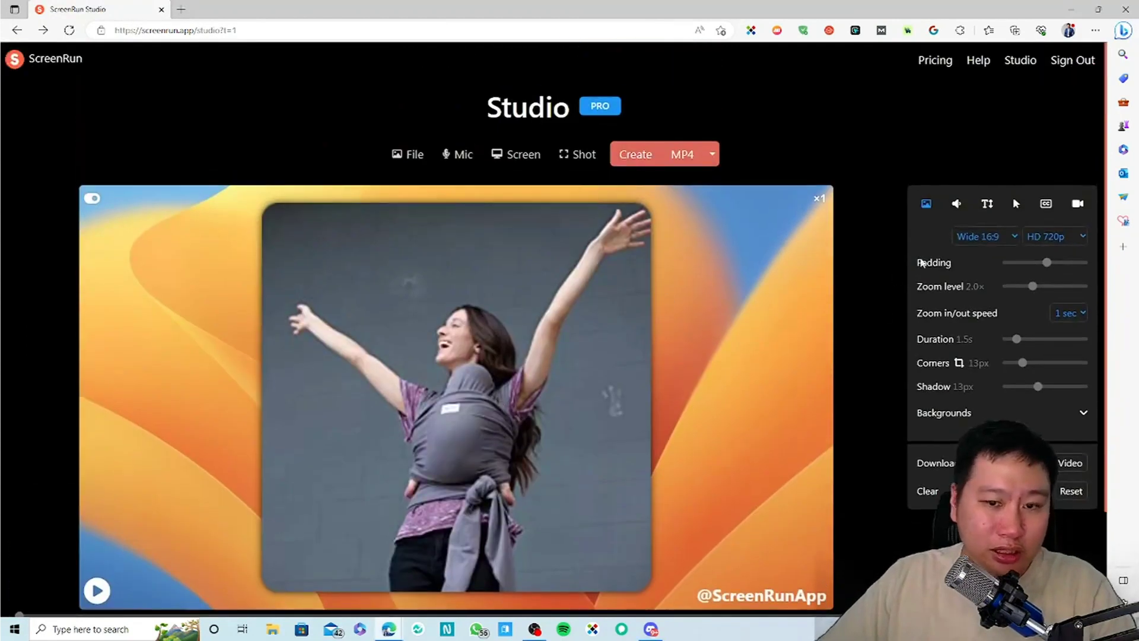
# - Place three anchor points on the photo, beside the woman's shoulder, on the wall and at her waist, and preview the animation
pyautogui.click(107, 593)
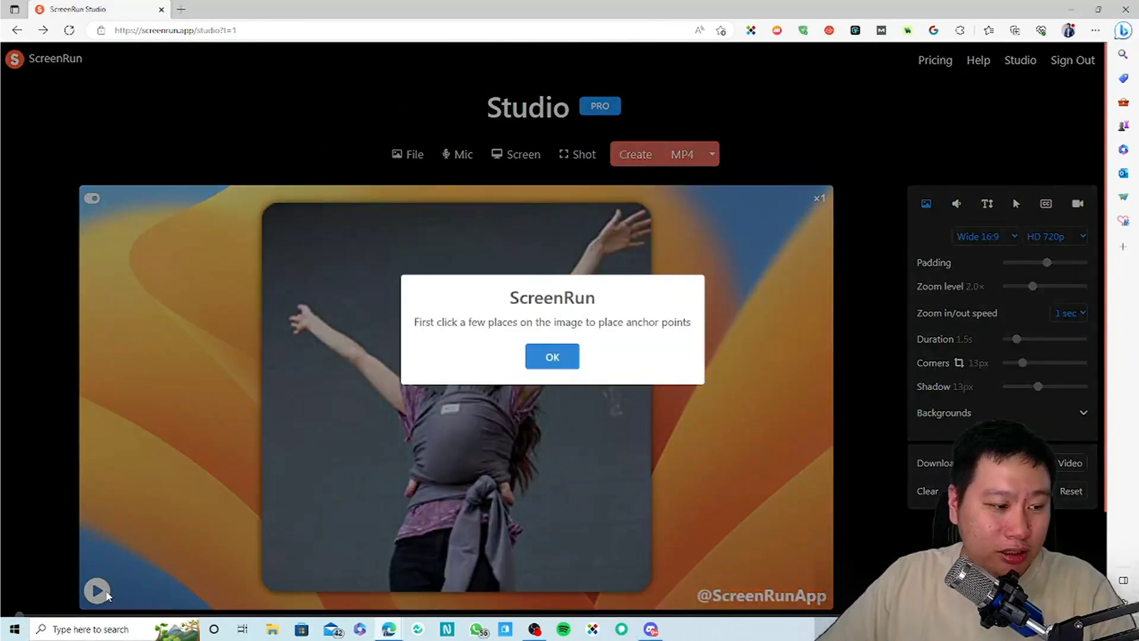
pyautogui.click(545, 363)
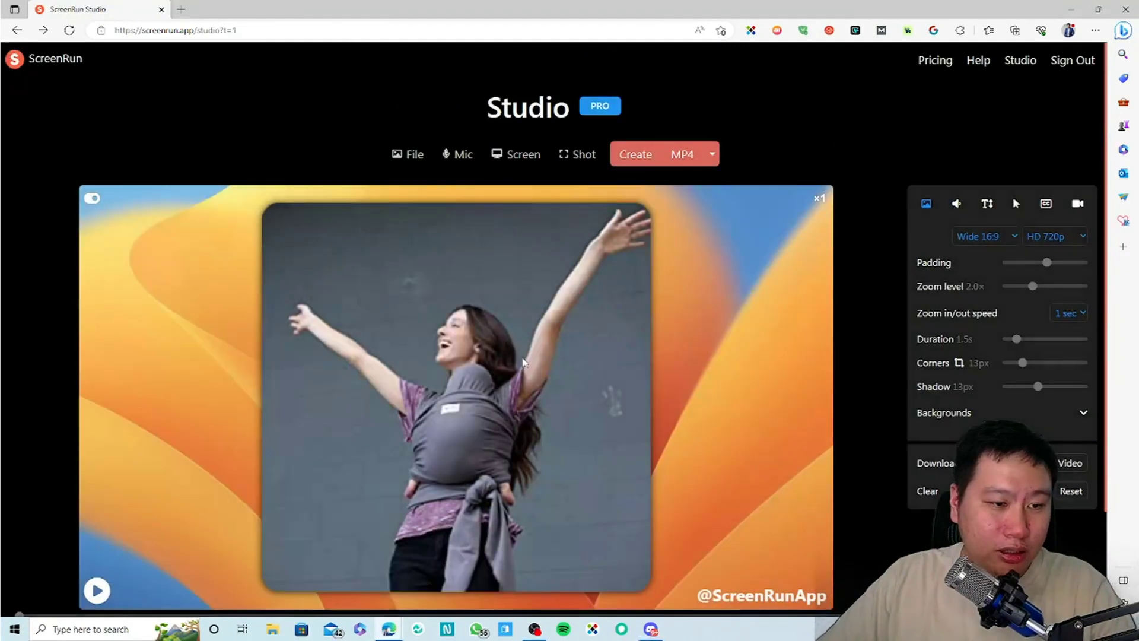
pyautogui.click(442, 521)
pyautogui.scroll(-2, 441, 520)
pyautogui.press('space')
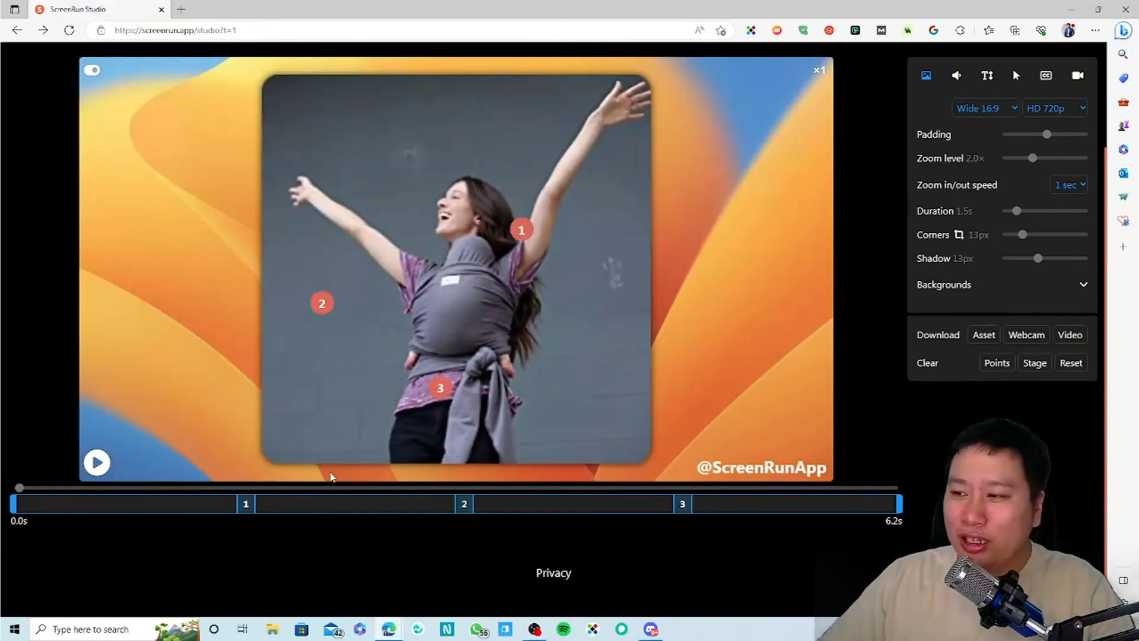
pyautogui.scroll(2, 817, 501)
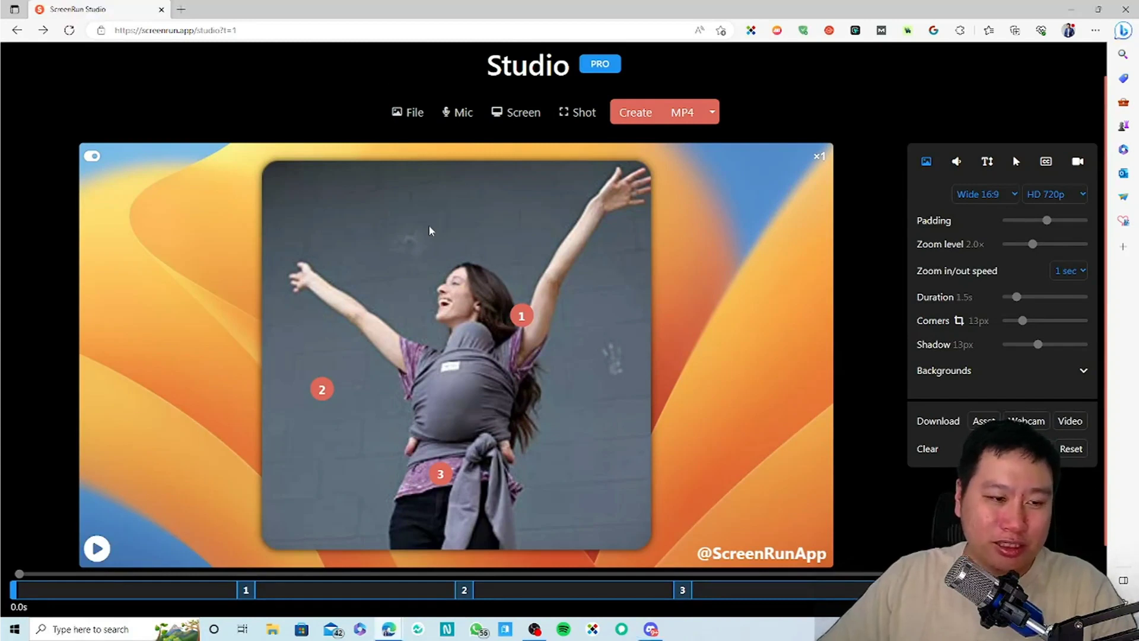
pyautogui.click(98, 550)
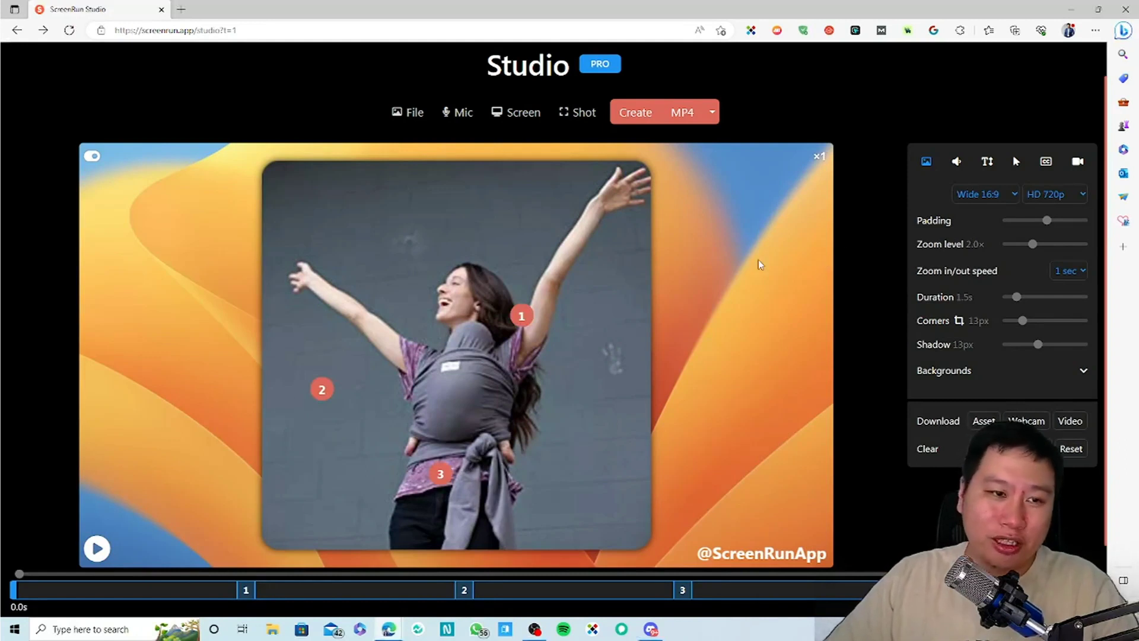
pyautogui.click(711, 112)
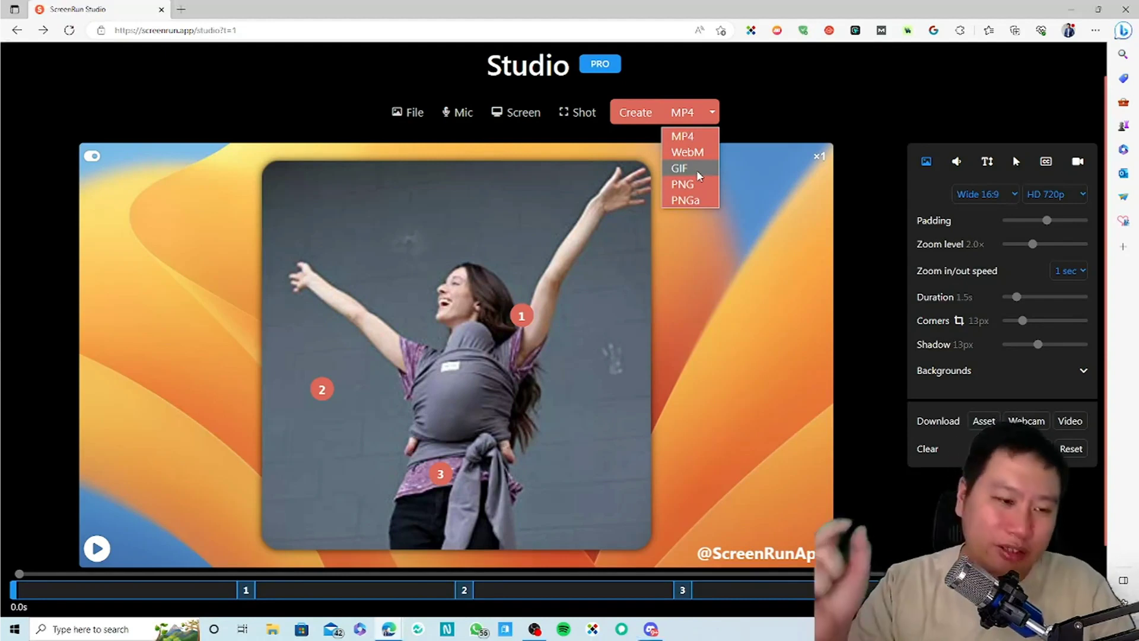
pyautogui.click(318, 118)
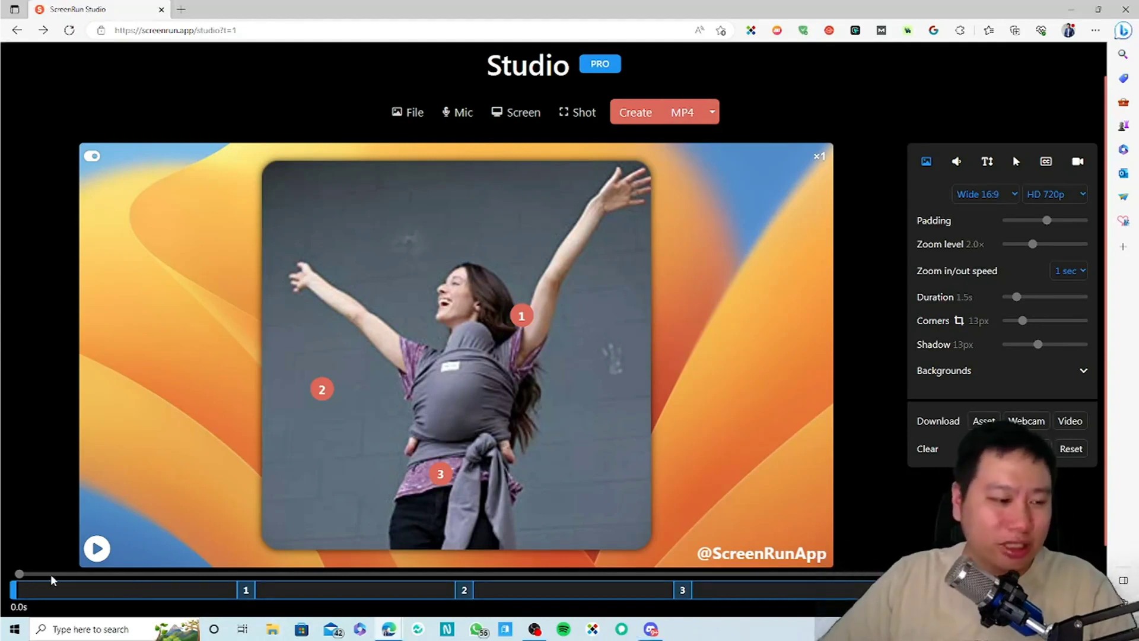
pyautogui.click(399, 113)
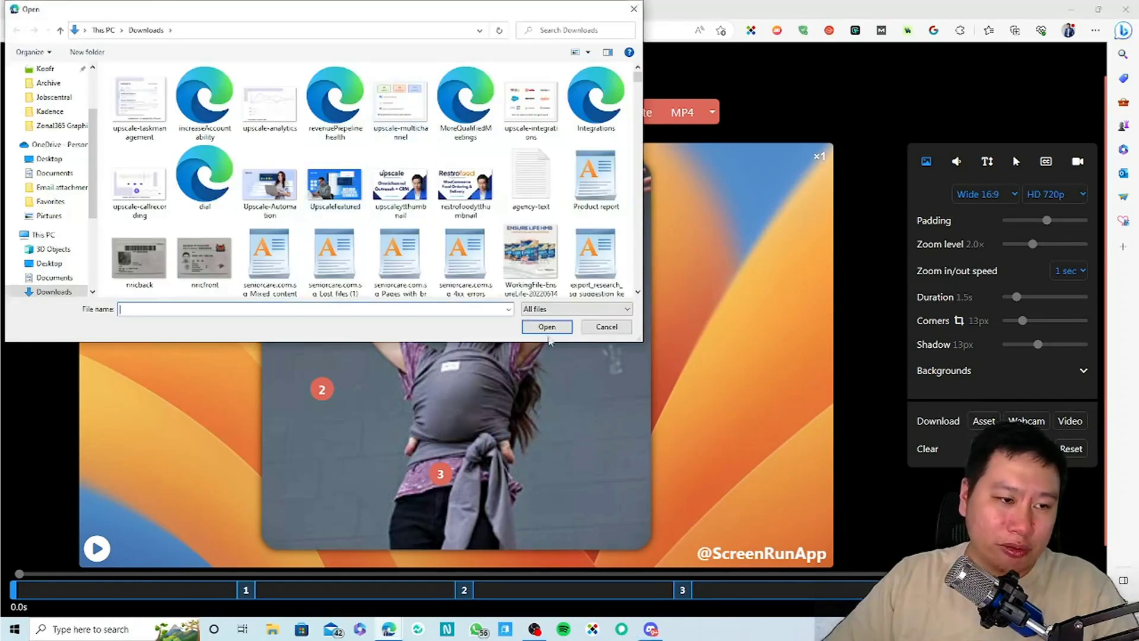
pyautogui.click(547, 327)
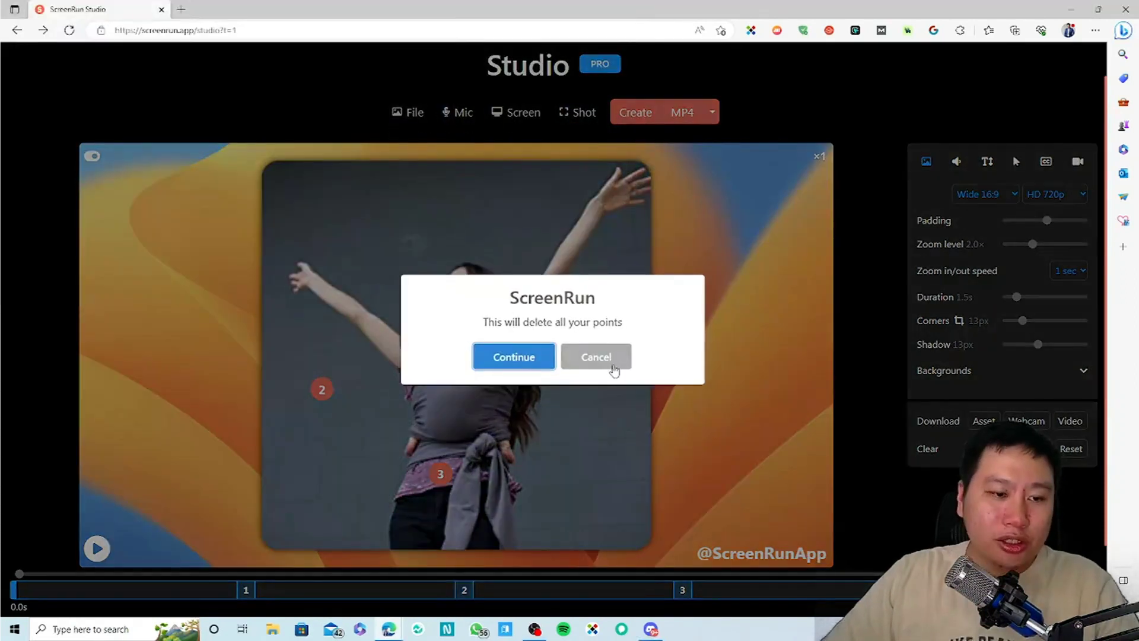
pyautogui.click(521, 356)
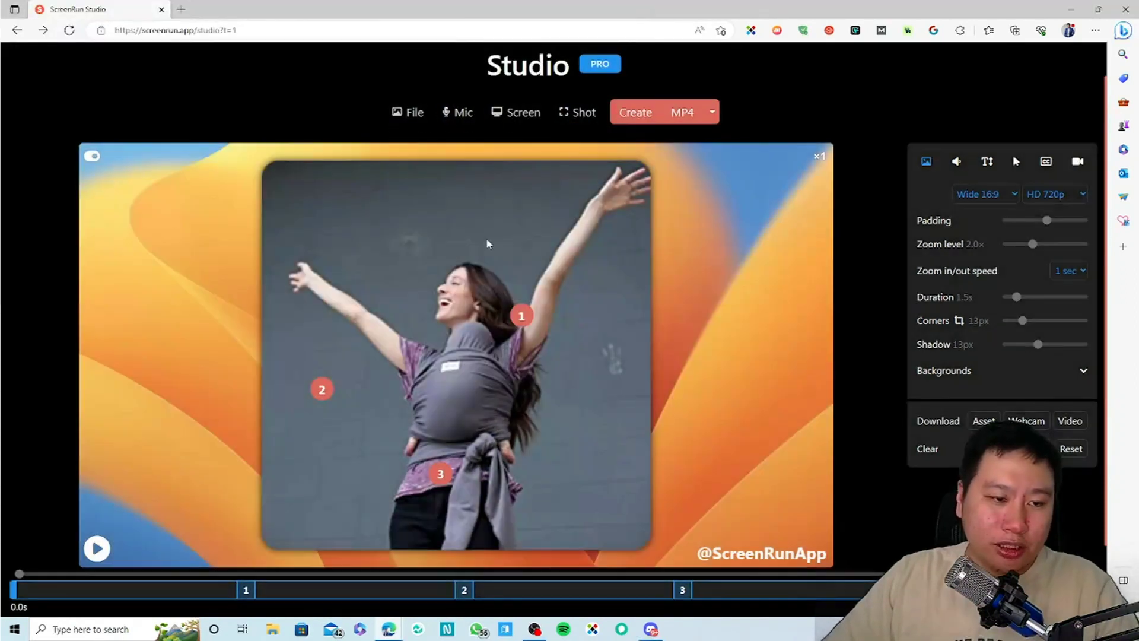
pyautogui.click(456, 116)
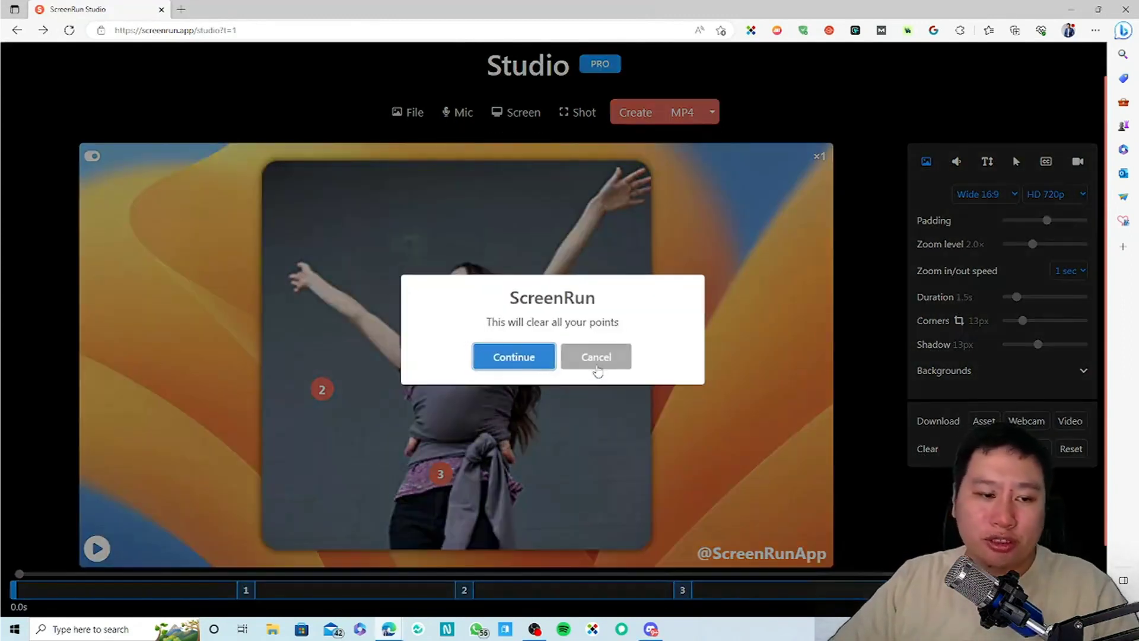
pyautogui.click(596, 357)
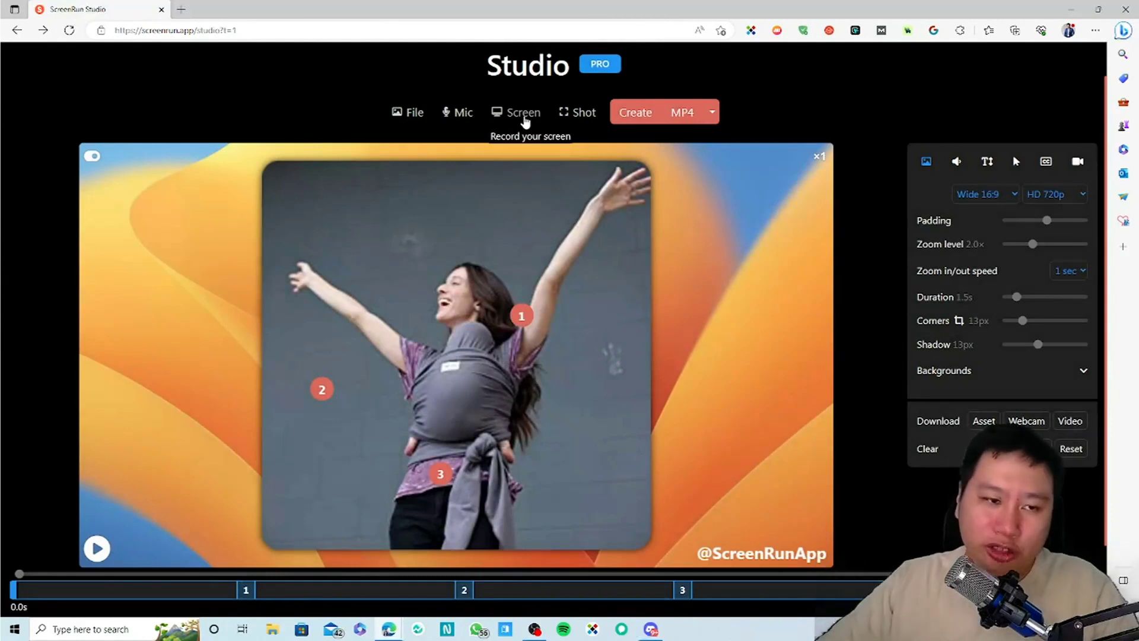
# - Capture a screenshot of the entire Screen 1 and use it as the stage image
pyautogui.click(575, 114)
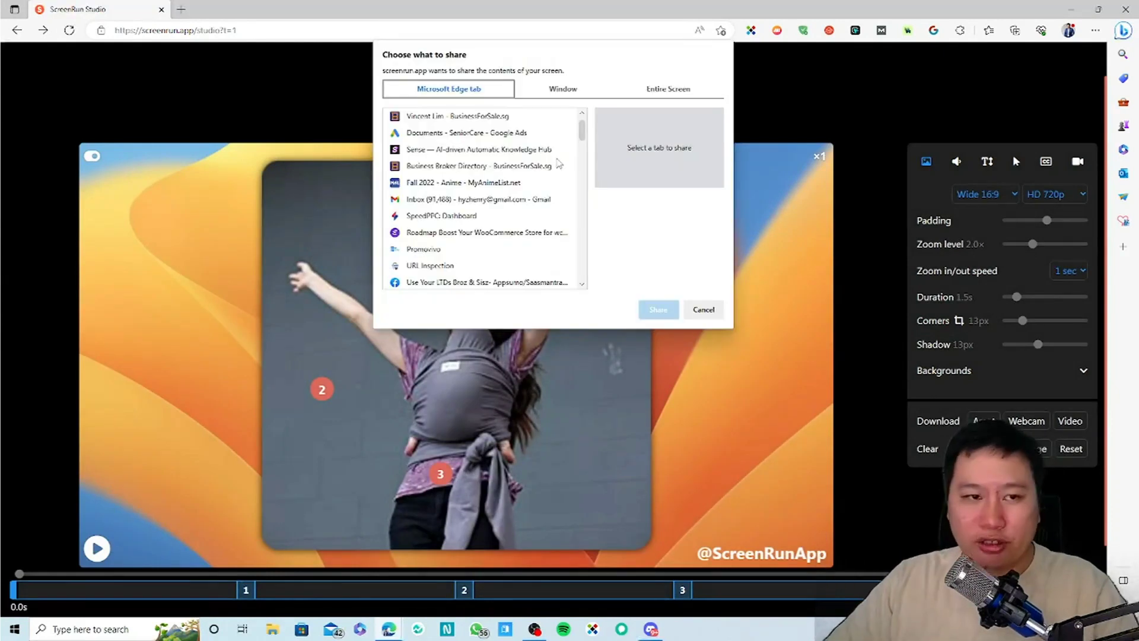
pyautogui.click(668, 90)
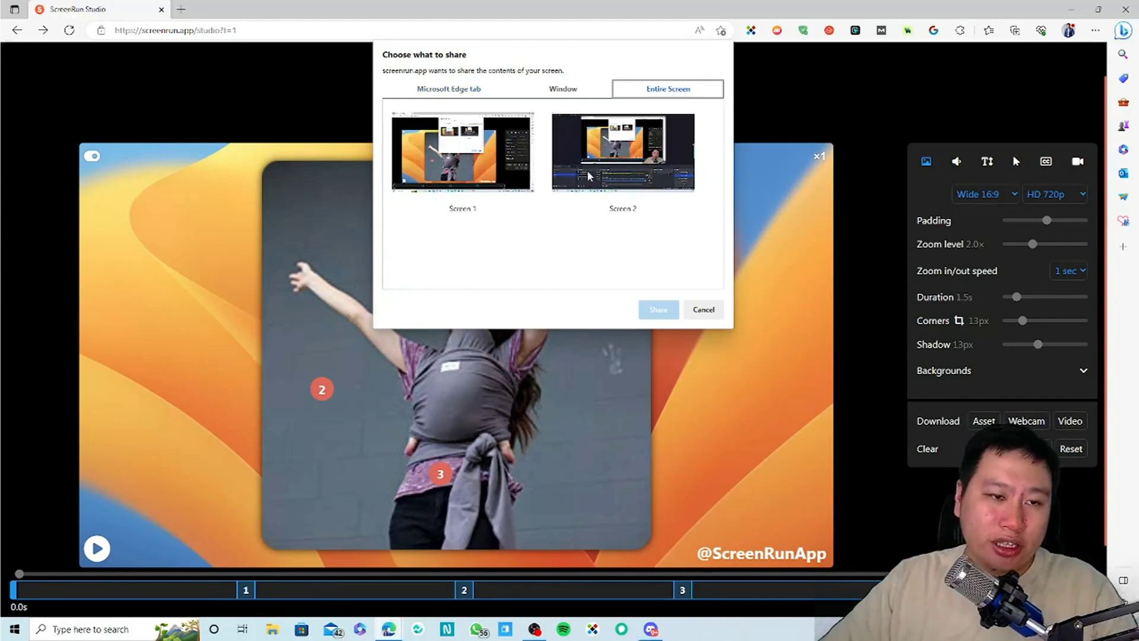
pyautogui.click(465, 184)
pyautogui.click(659, 311)
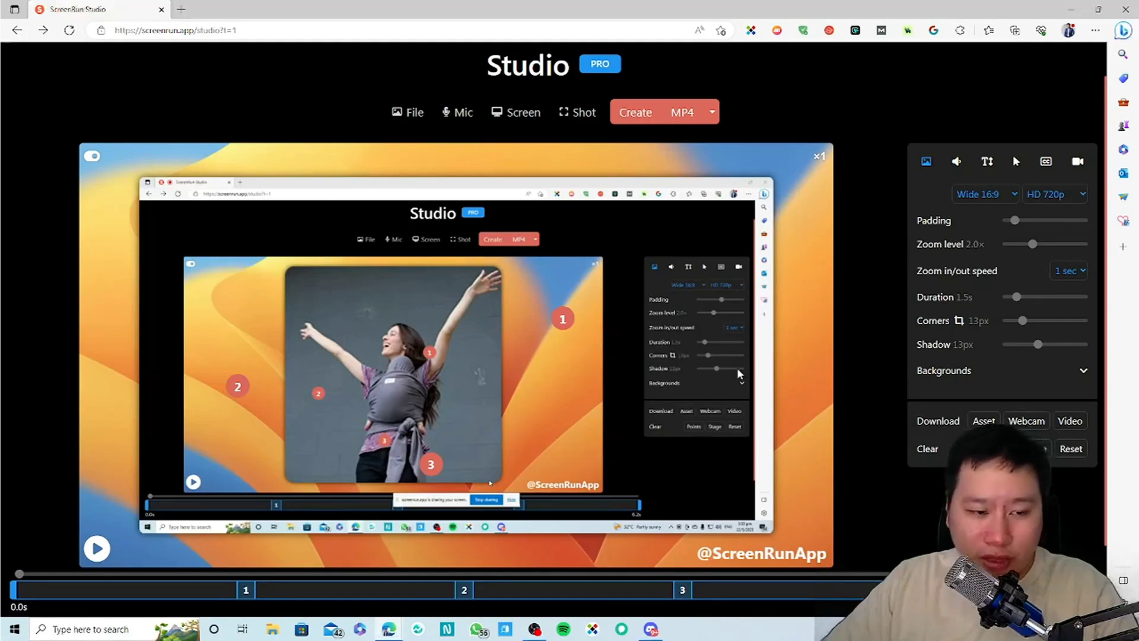
# - Crop the captured screenshot to cut off the browser sidebar and the taskbar
pyautogui.scroll(1, 451, 326)
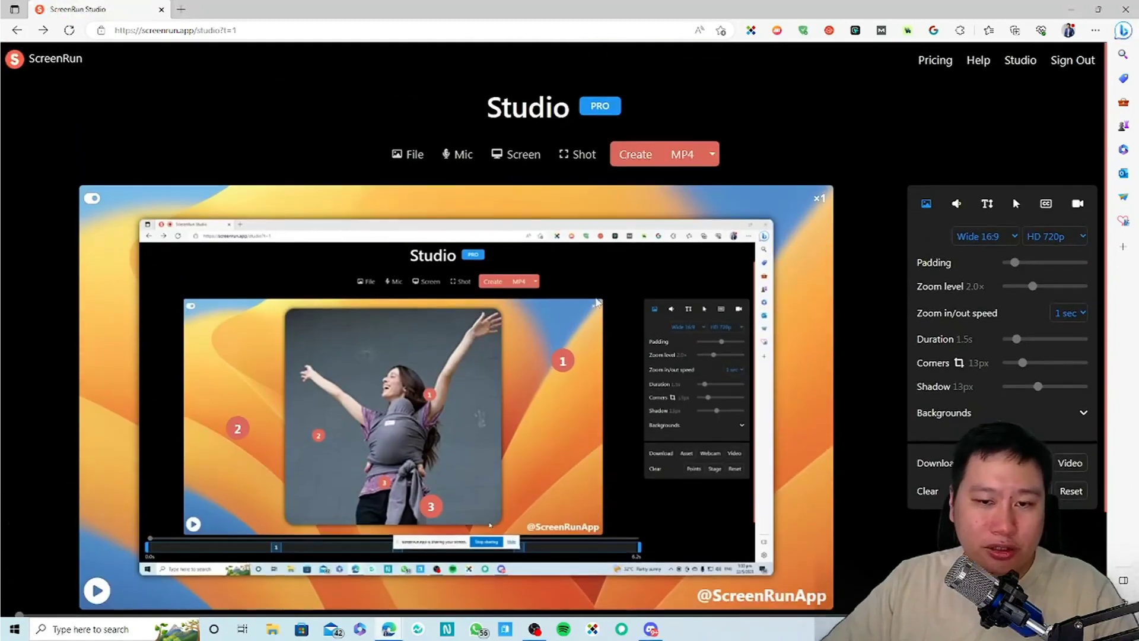
pyautogui.scroll(-2, 450, 326)
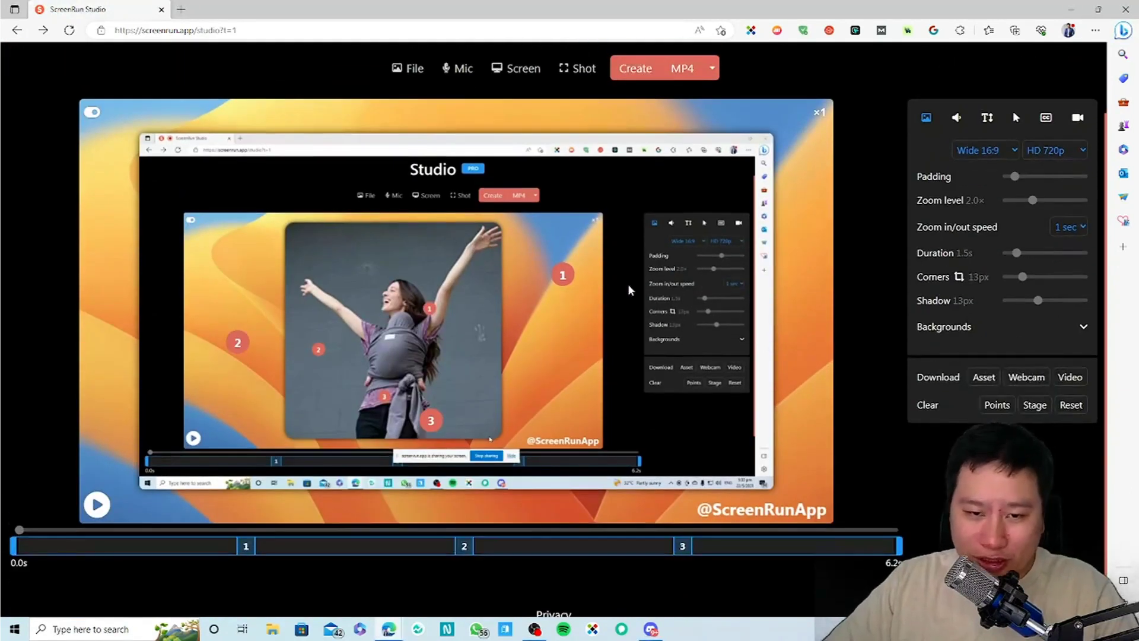
pyautogui.moveTo(1023, 277)
pyautogui.mouseDown()
pyautogui.moveTo(991, 281)
pyautogui.moveTo(1038, 281)
pyautogui.moveTo(1024, 281)
pyautogui.mouseUp()
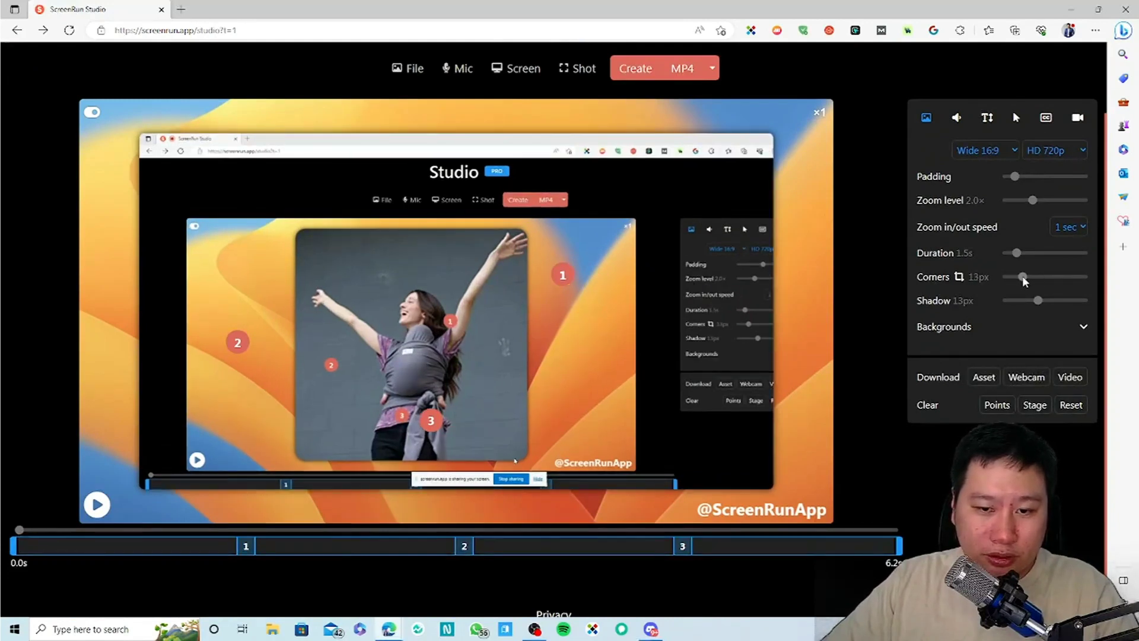
# - Adjust the padding so the screenshot nearly fills the stage, with the zoom level at 1.0× and the corners at 0px
pyautogui.scroll(2, 856, 436)
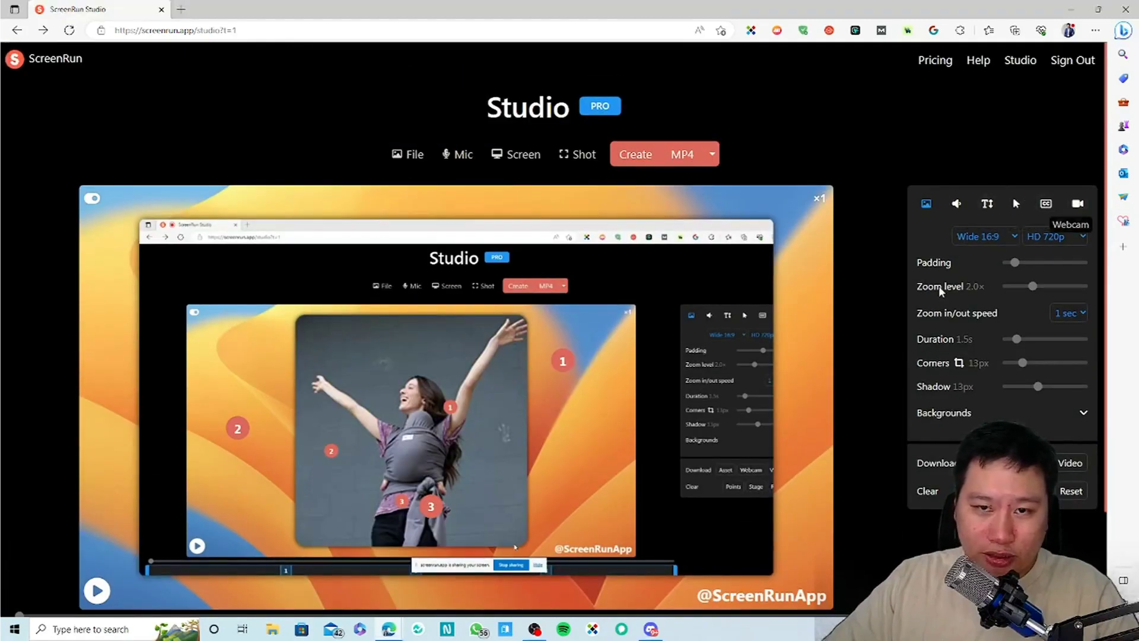
pyautogui.moveTo(1013, 261)
pyautogui.mouseDown()
pyautogui.moveTo(1050, 264)
pyautogui.moveTo(1016, 272)
pyautogui.mouseUp()
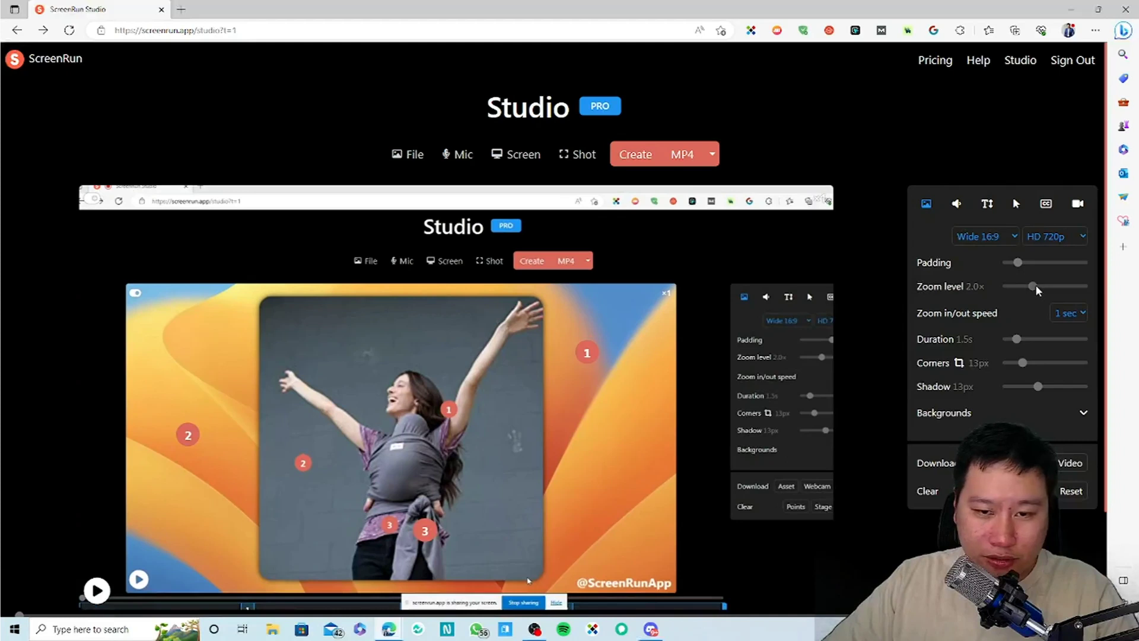
pyautogui.moveTo(1030, 286)
pyautogui.mouseDown()
pyautogui.moveTo(1001, 263)
pyautogui.moveTo(1052, 265)
pyautogui.moveTo(1034, 265)
pyautogui.mouseUp()
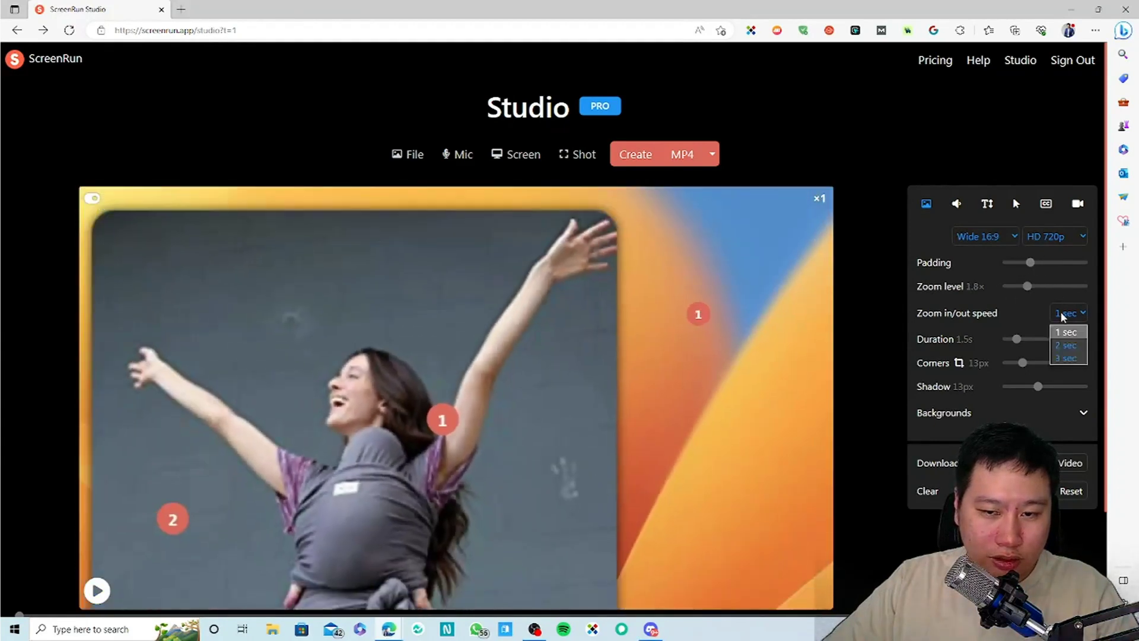
pyautogui.moveTo(1028, 267); pyautogui.dragTo(1017, 265)
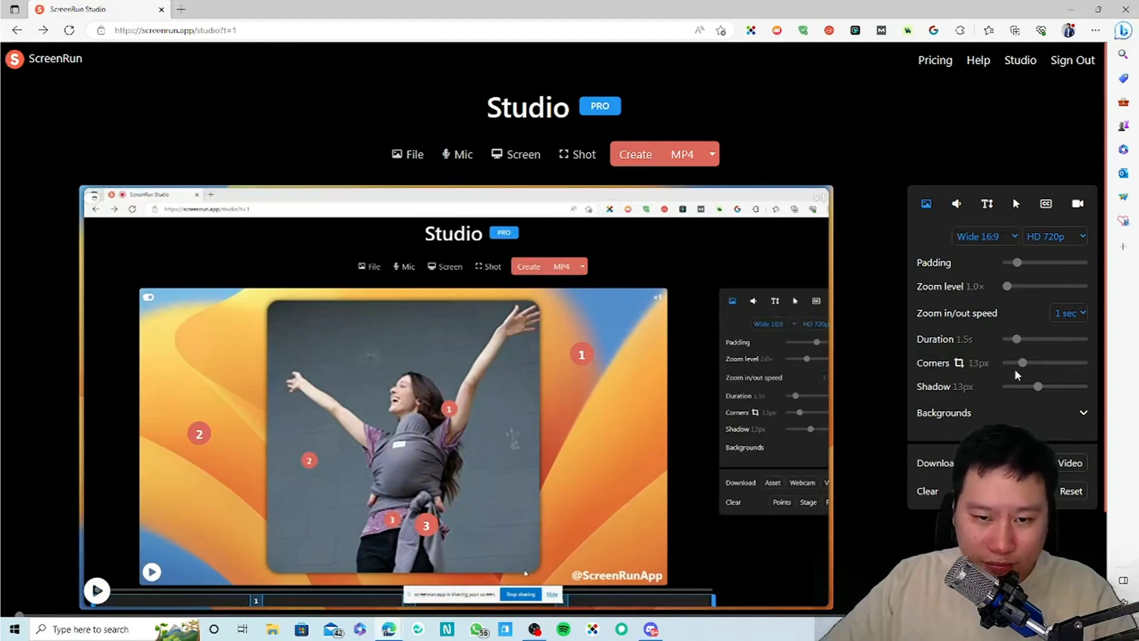
pyautogui.moveTo(1024, 363); pyautogui.dragTo(898, 361)
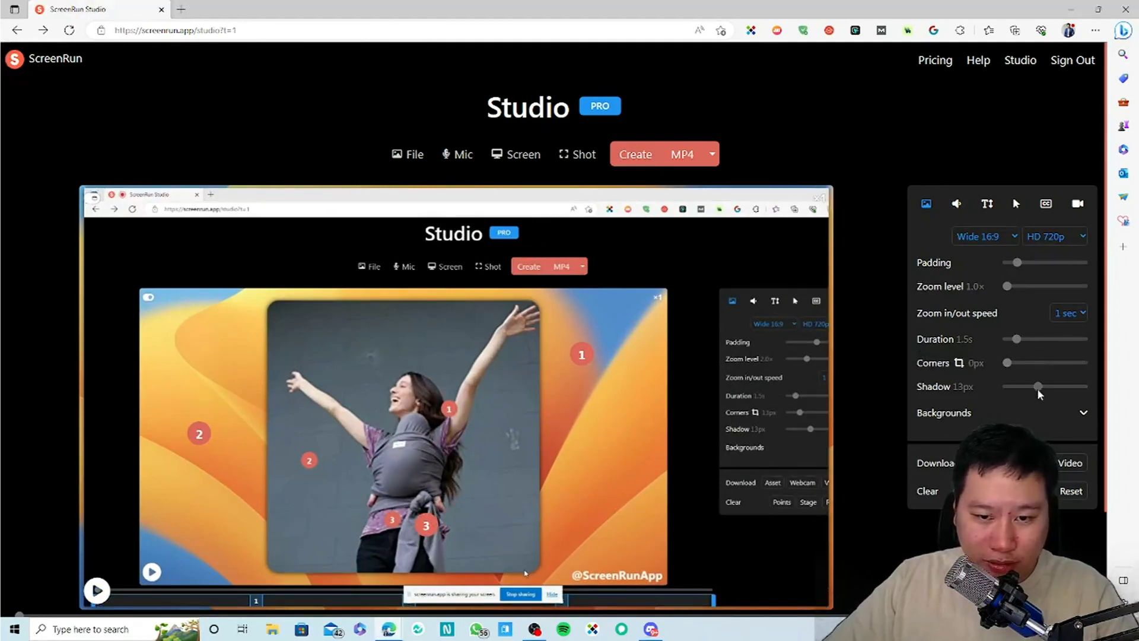
# - Apply the yellow gradient background and increase the padding so a wide border surrounds the screenshot
pyautogui.click(1063, 414)
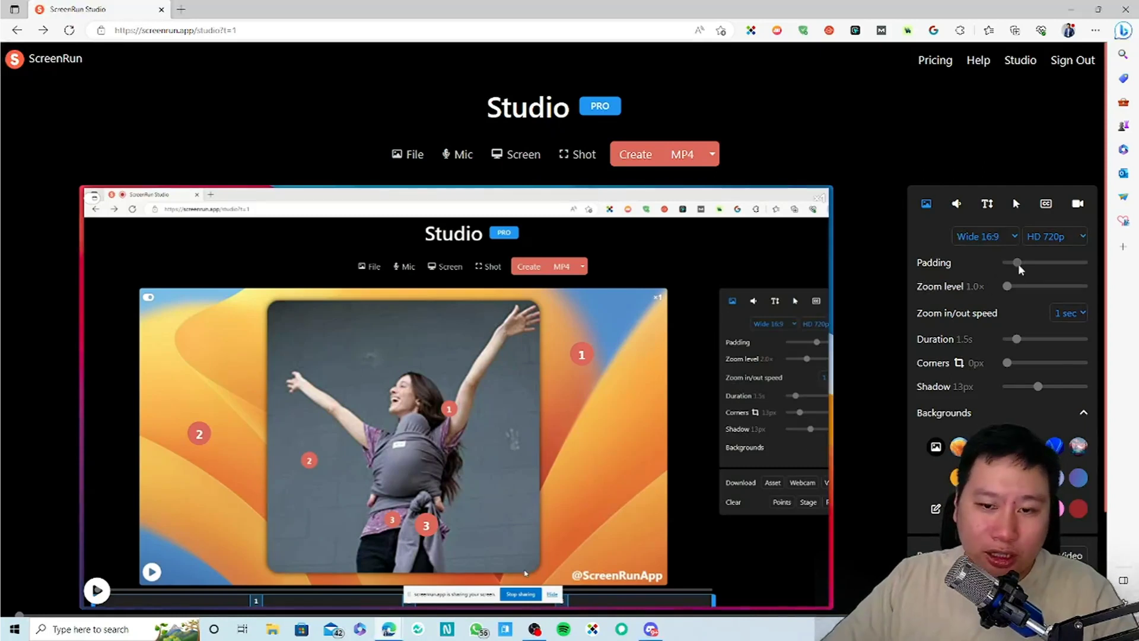
pyautogui.moveTo(1017, 263); pyautogui.dragTo(1013, 262)
pyautogui.click(1055, 478)
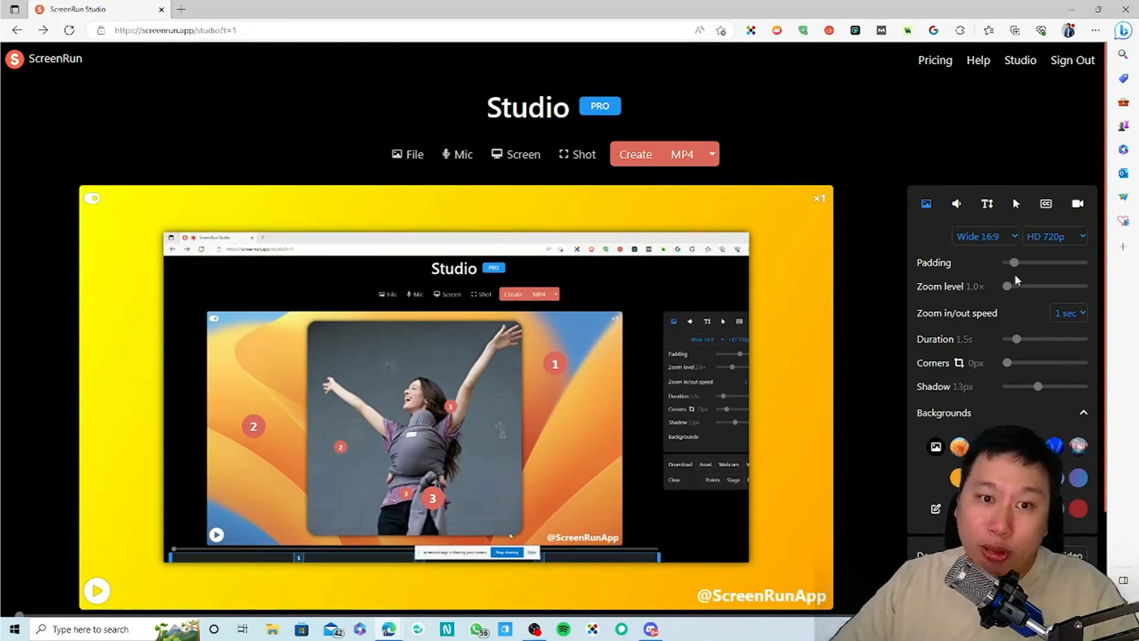
# - Replace the brand text with "DecisiveMarketer"
pyautogui.click(987, 203)
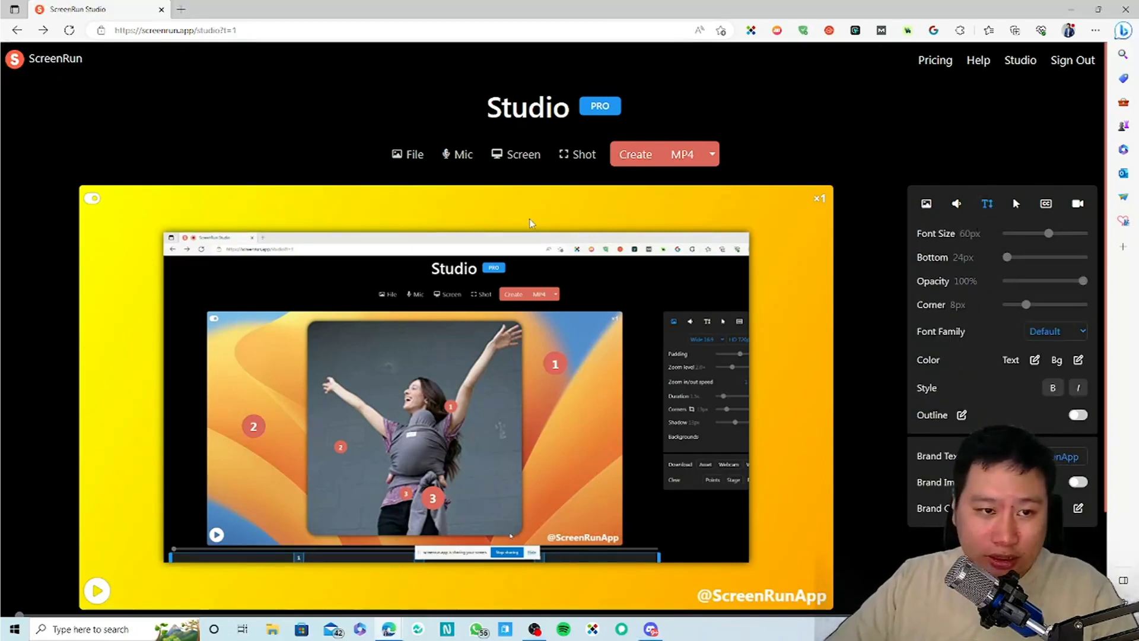
pyautogui.click(453, 391)
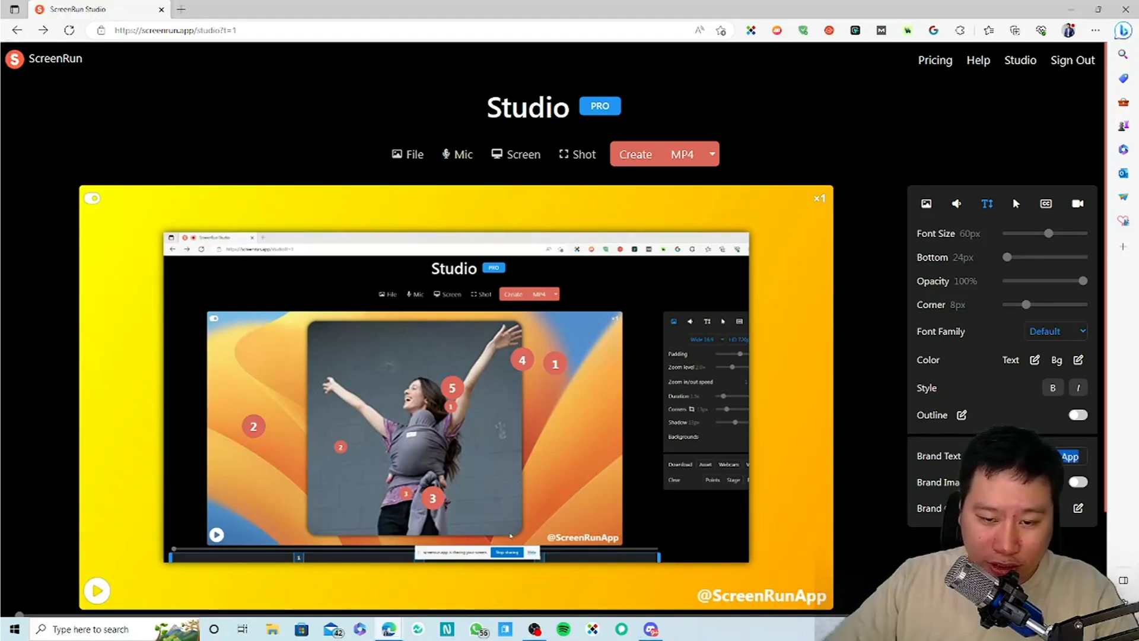
pyautogui.hotkey('ctrl', 'a')
pyautogui.press('BackSpace')
pyautogui.write('De')
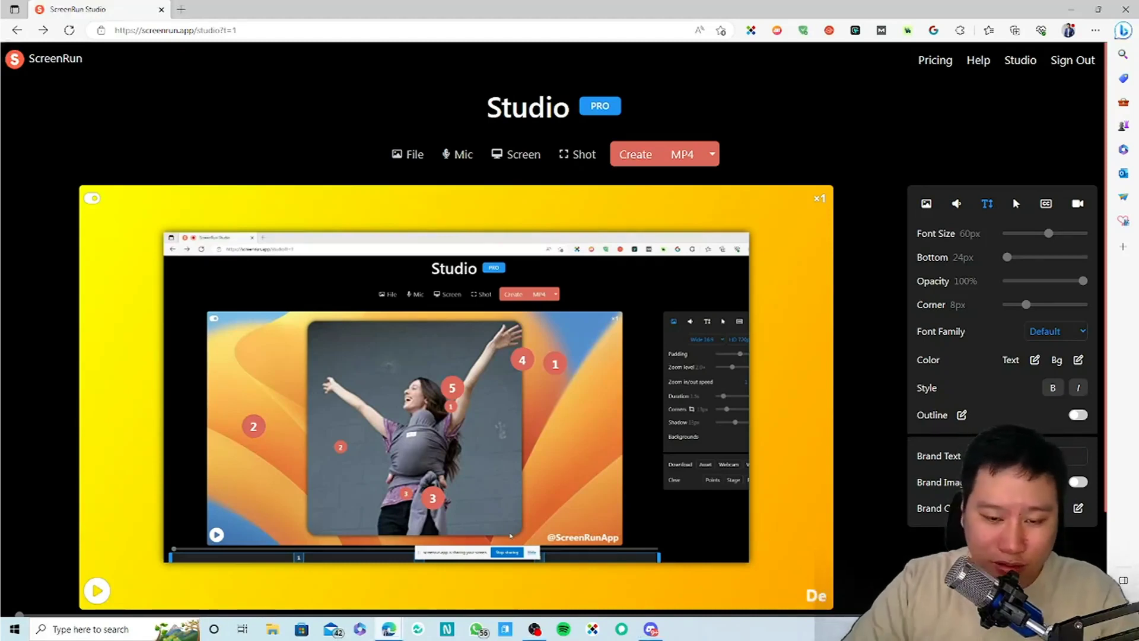
pyautogui.write('cisiveMarketer')
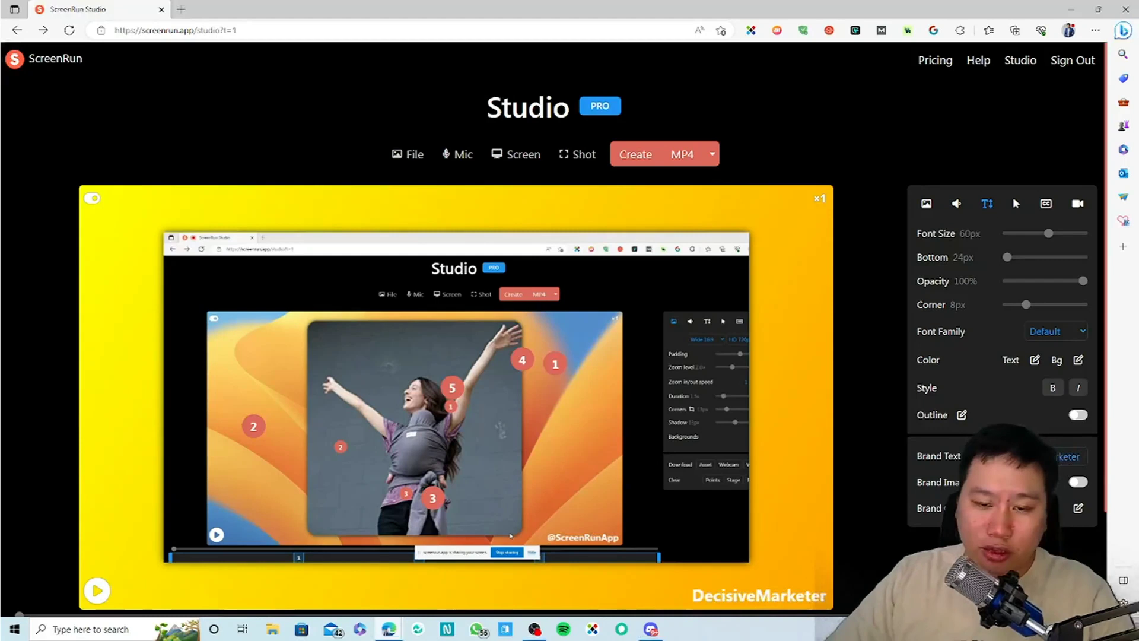
# - Turn on the brand image so the logo shows on the stage
pyautogui.click(1076, 484)
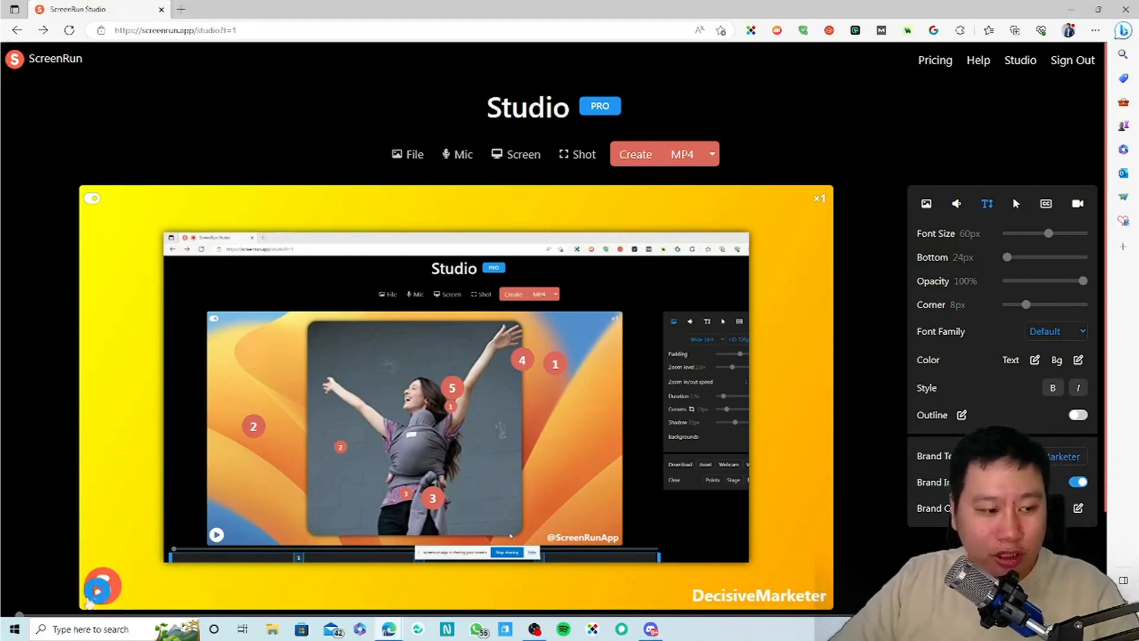
pyautogui.scroll(-2, 132, 595)
pyautogui.scroll(1, 131, 595)
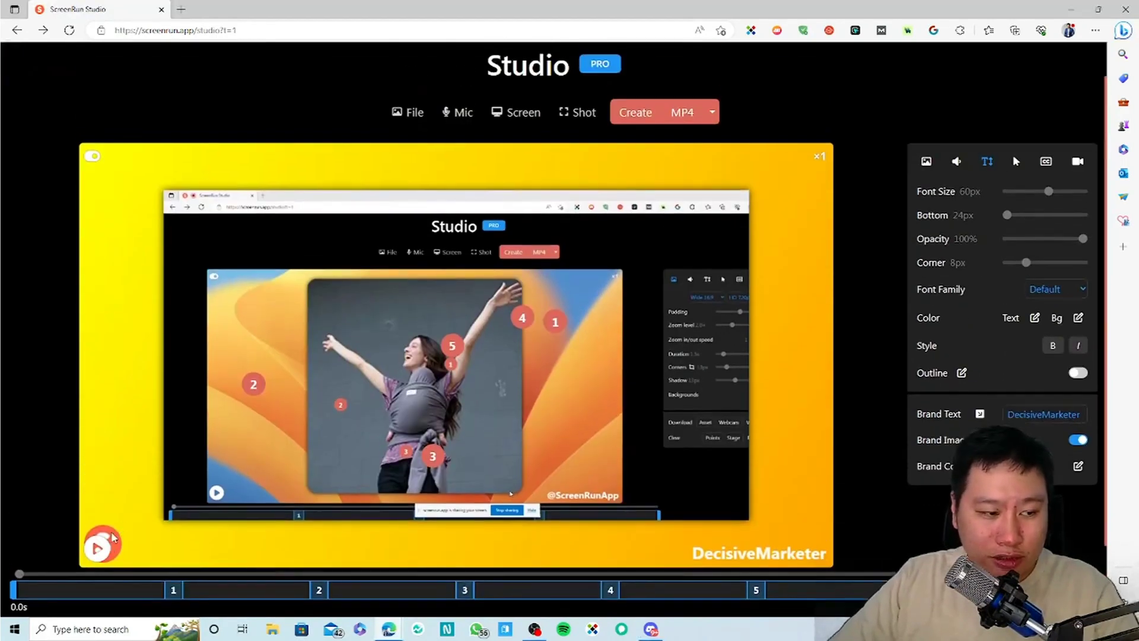
# - Change the brand color to a dark green
pyautogui.click(1076, 469)
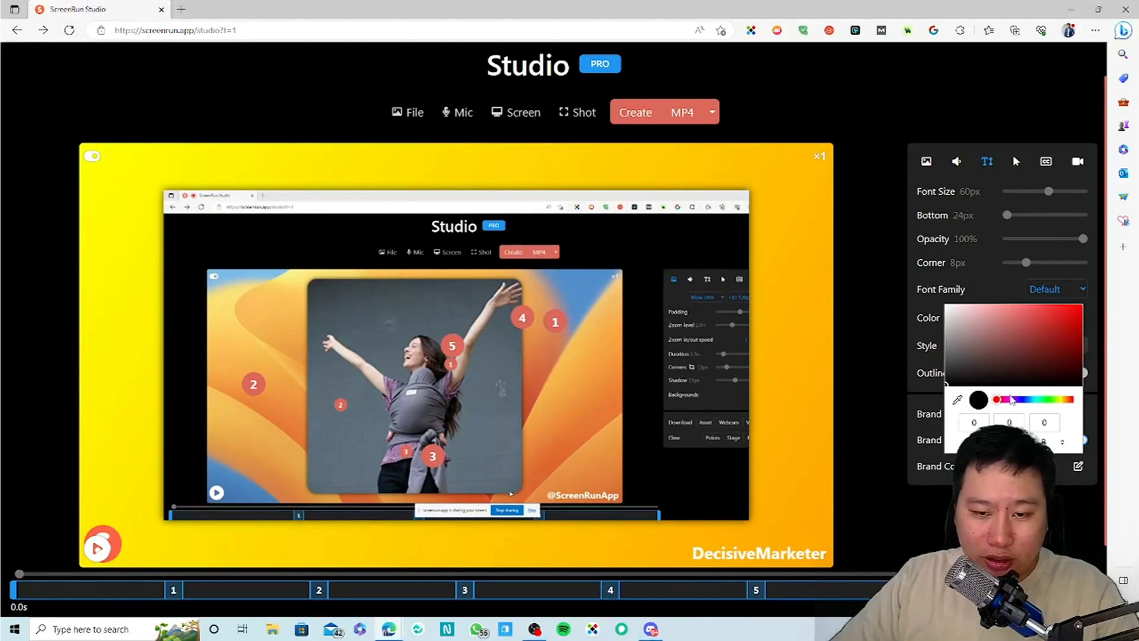
pyautogui.moveTo(998, 399); pyautogui.dragTo(1038, 401)
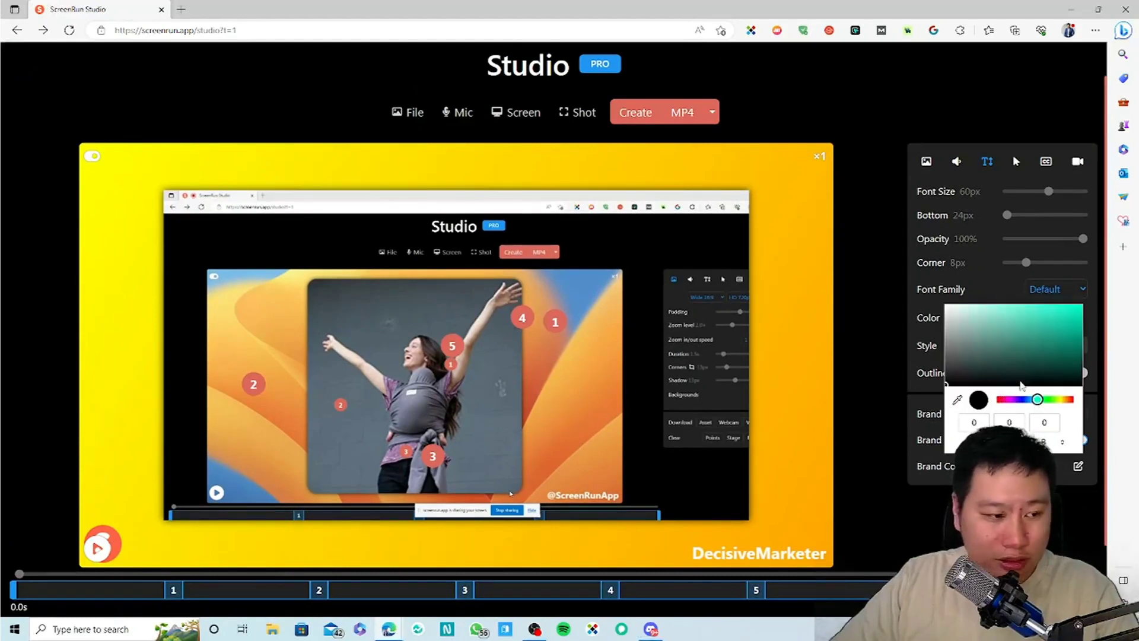
pyautogui.click(1063, 352)
pyautogui.press('Escape')
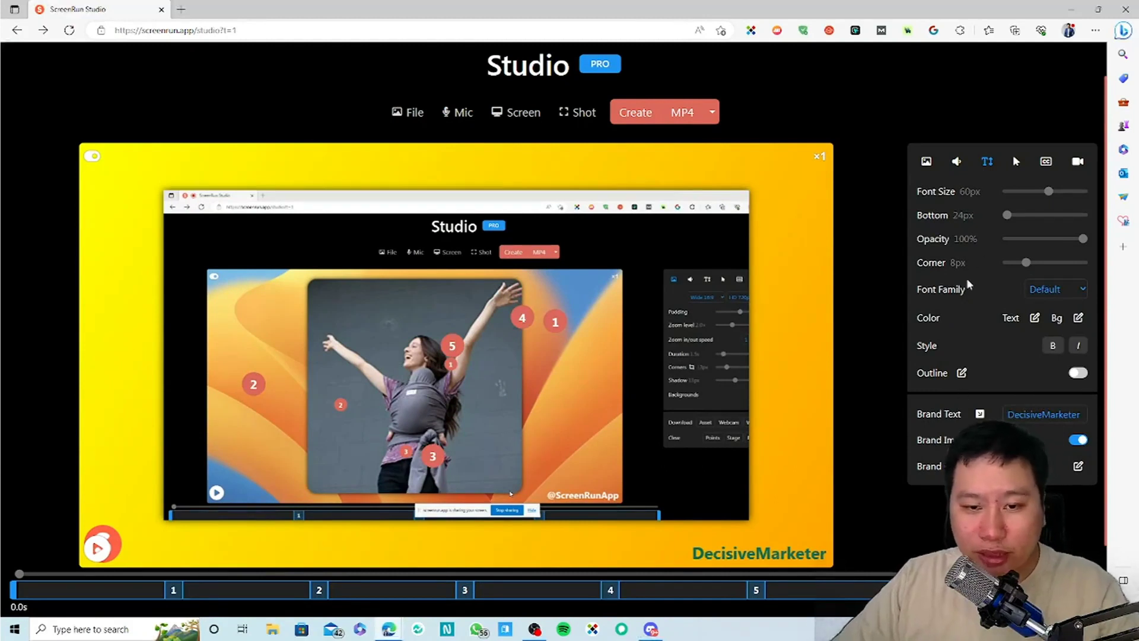
pyautogui.scroll(1, 870, 278)
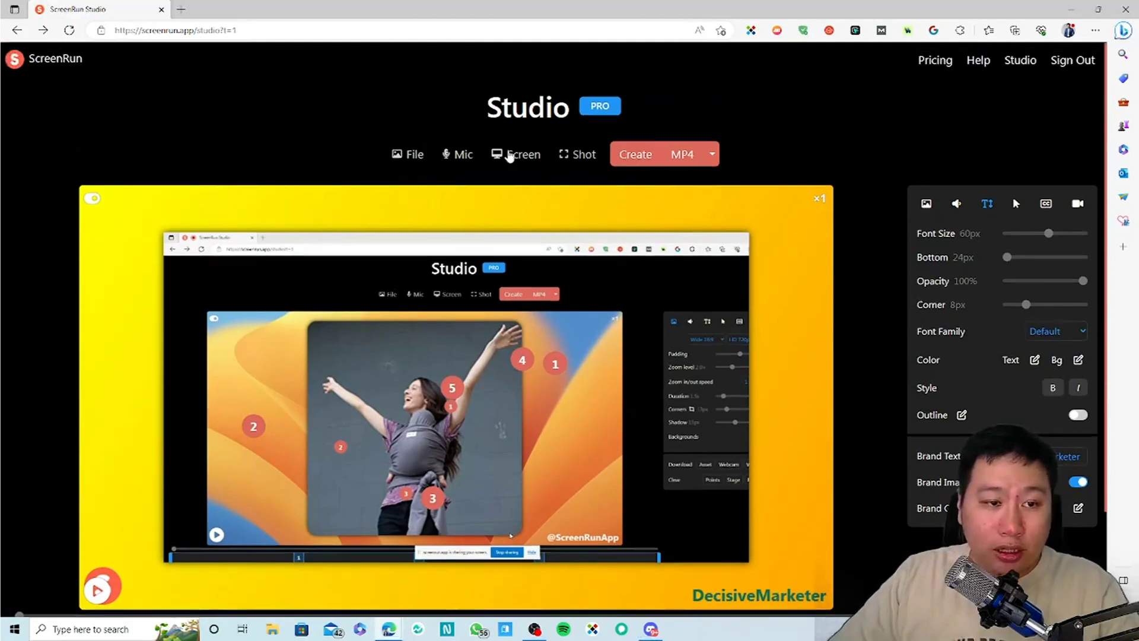
# - Look through the cursor settings and the available aspect ratio and video resolution options
pyautogui.click(1017, 204)
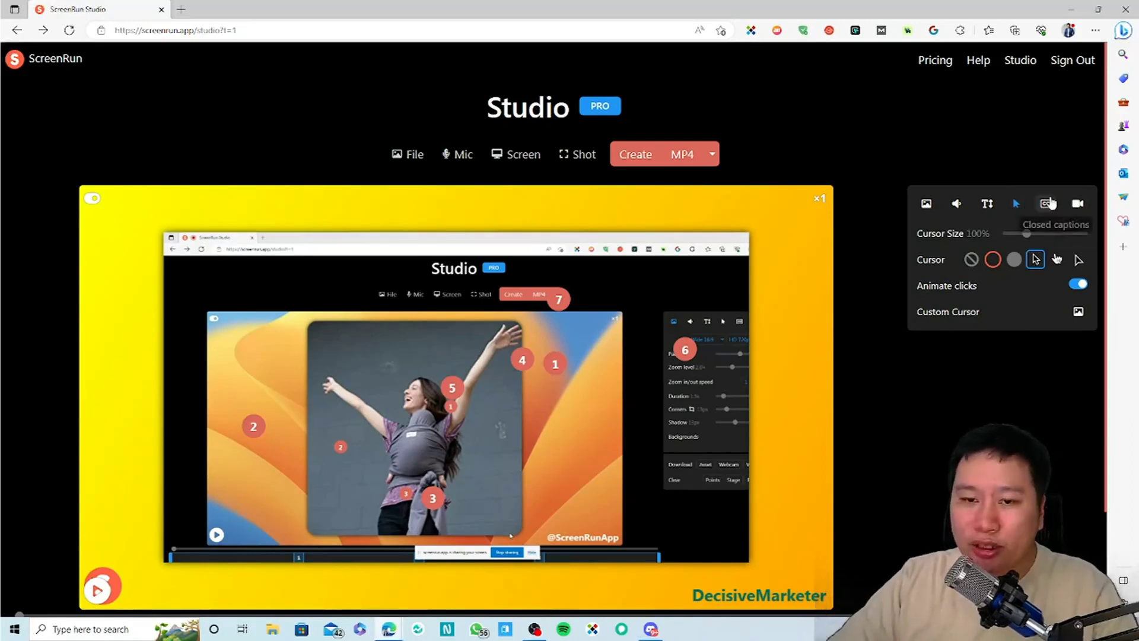
pyautogui.click(934, 209)
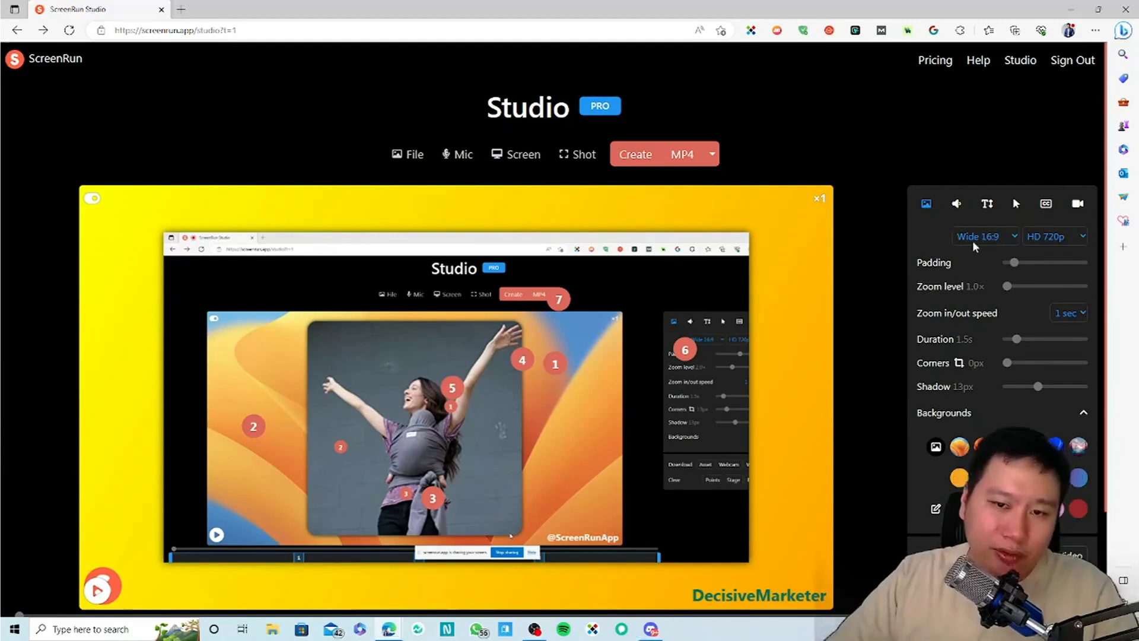
pyautogui.click(989, 237)
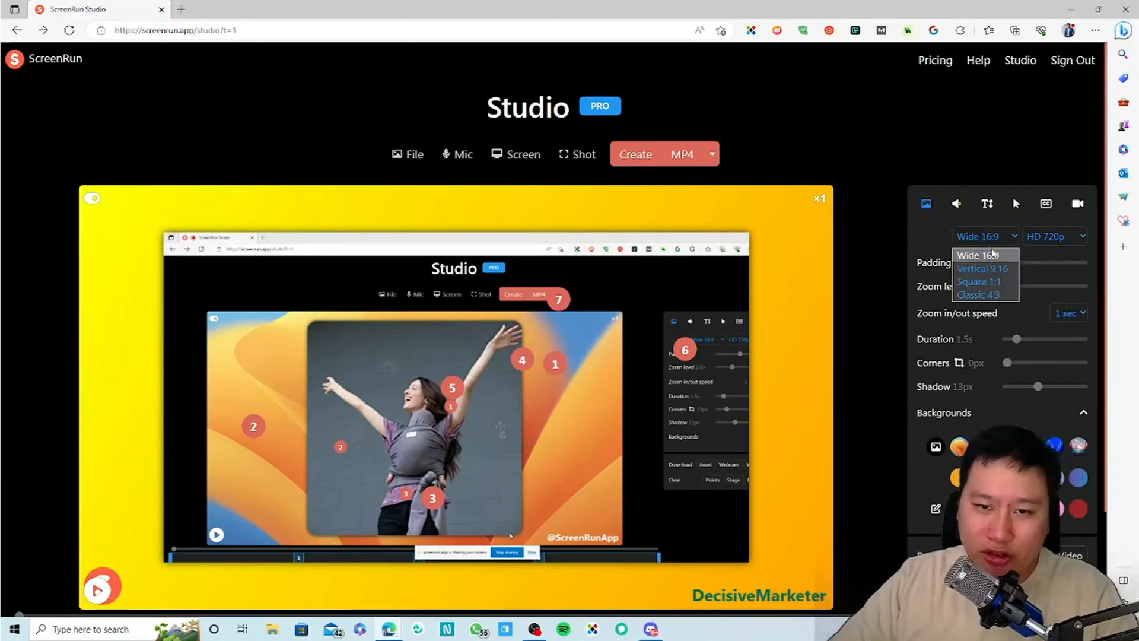
pyautogui.click(977, 255)
pyautogui.click(977, 242)
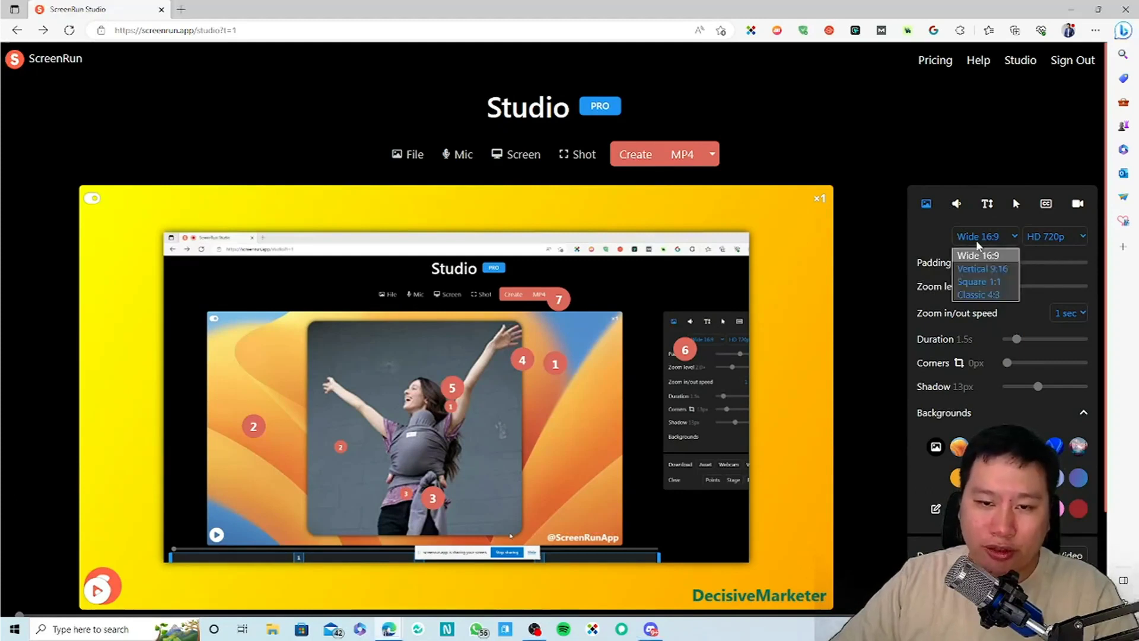
pyautogui.click(977, 243)
pyautogui.click(1050, 236)
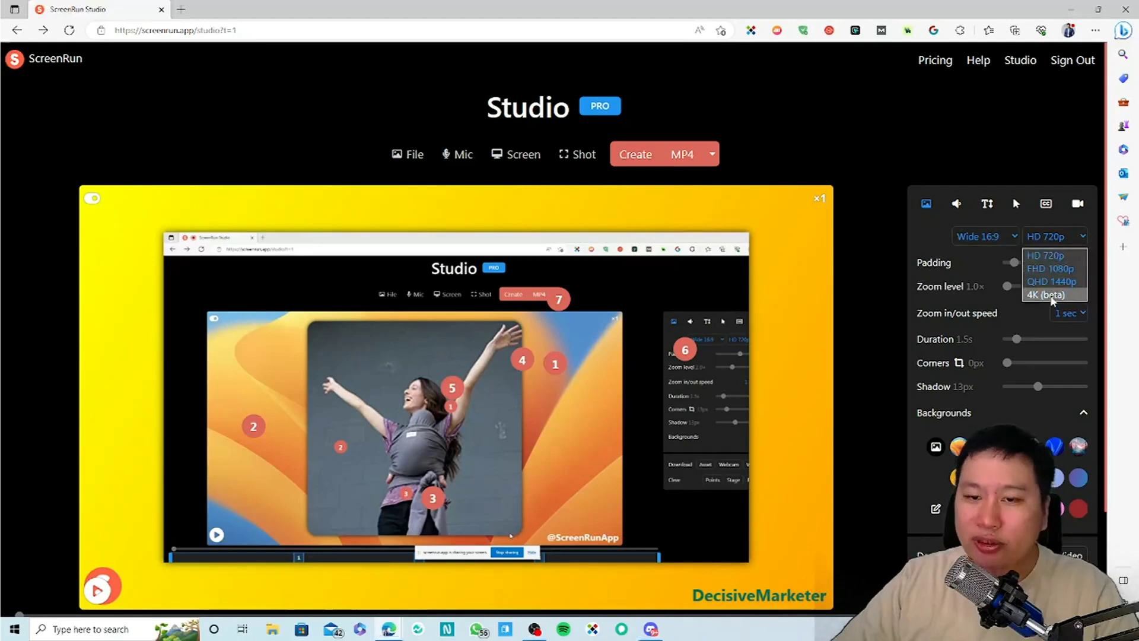
pyautogui.click(931, 246)
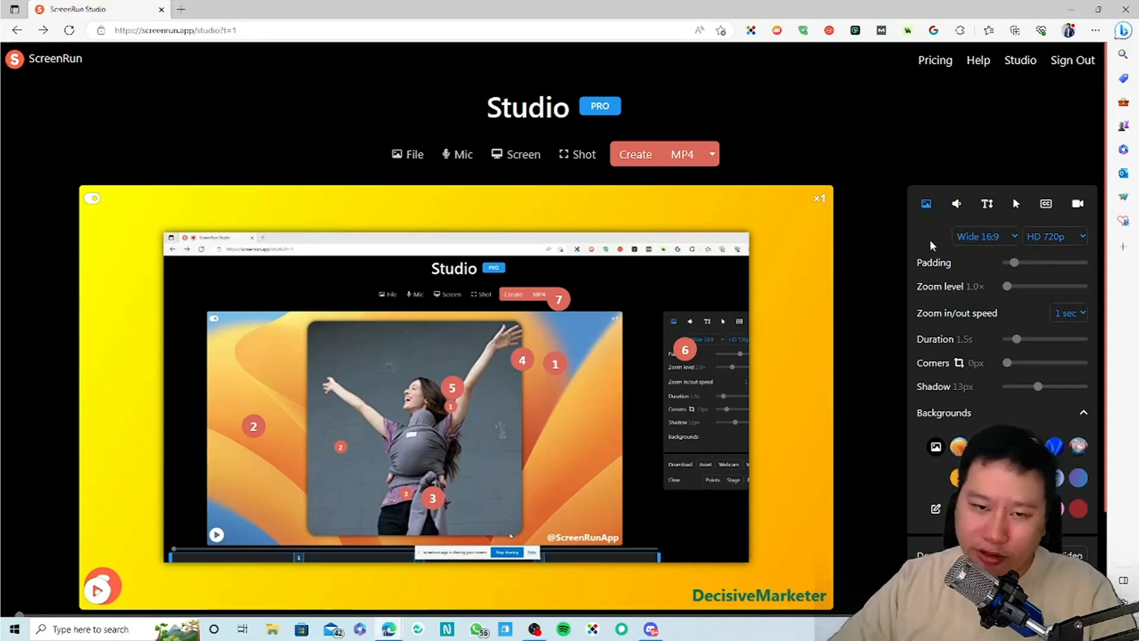
# - Set the zoom level to 1.3× and delete zoom point 2 on the orange background beside the photo
pyautogui.moveTo(1007, 286)
pyautogui.mouseDown()
pyautogui.moveTo(1036, 288)
pyautogui.moveTo(1015, 286)
pyautogui.mouseUp()
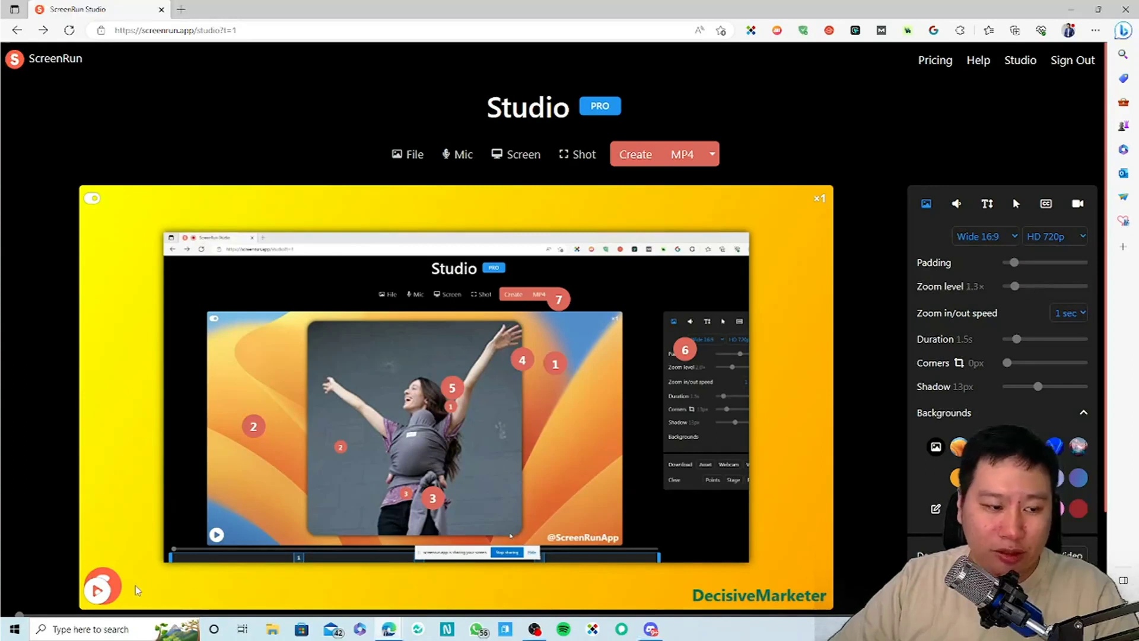
pyautogui.scroll(-1, 116, 415)
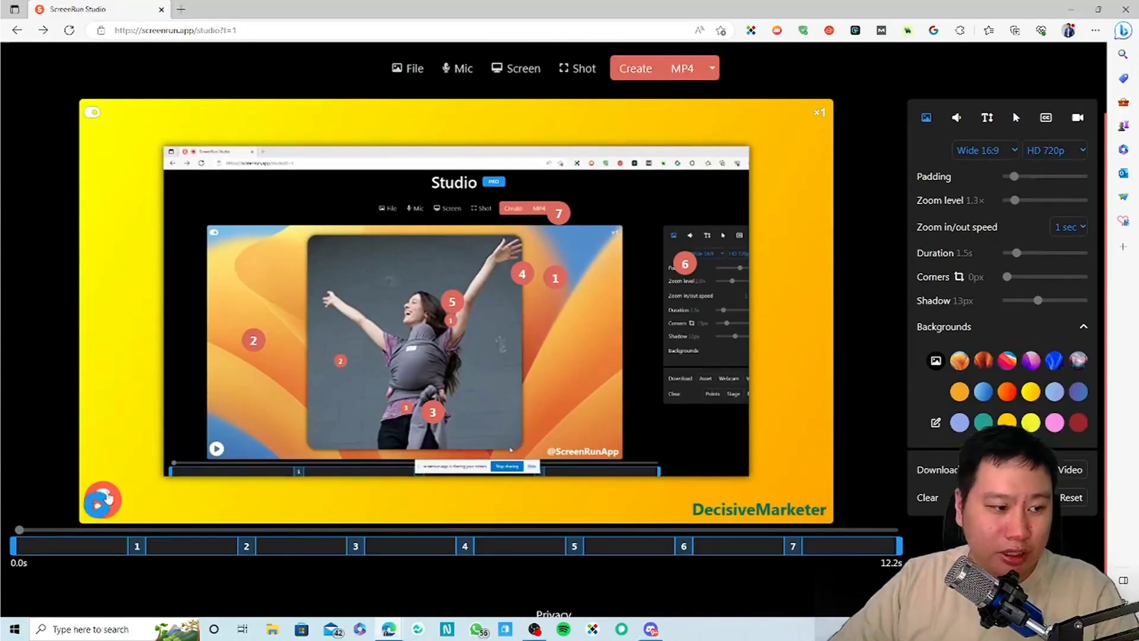
pyautogui.click(253, 341)
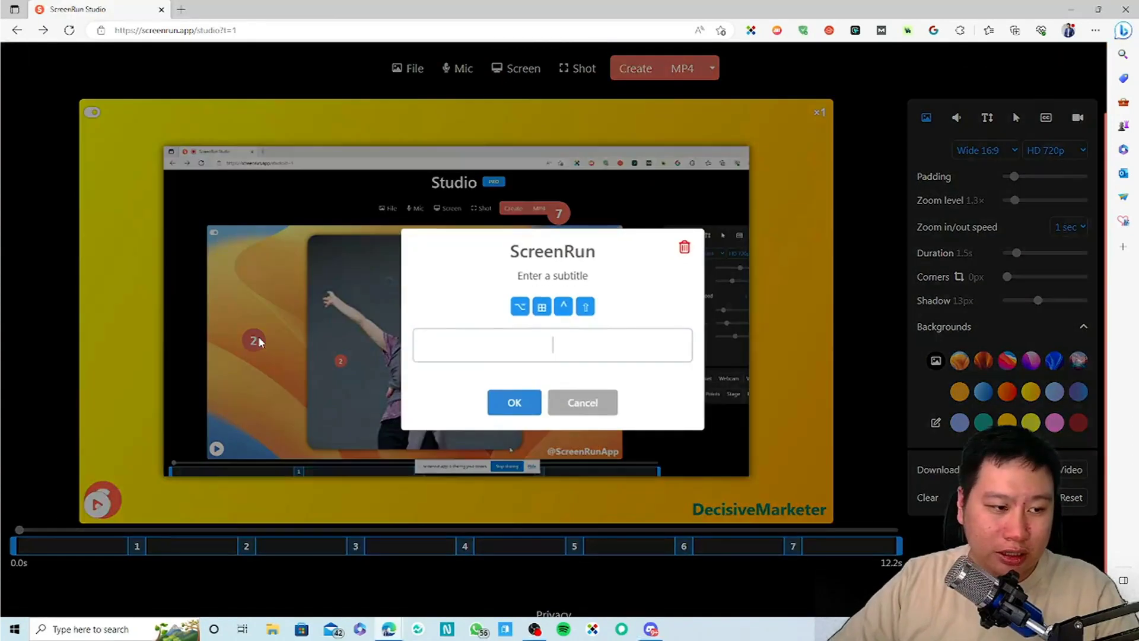
pyautogui.click(684, 247)
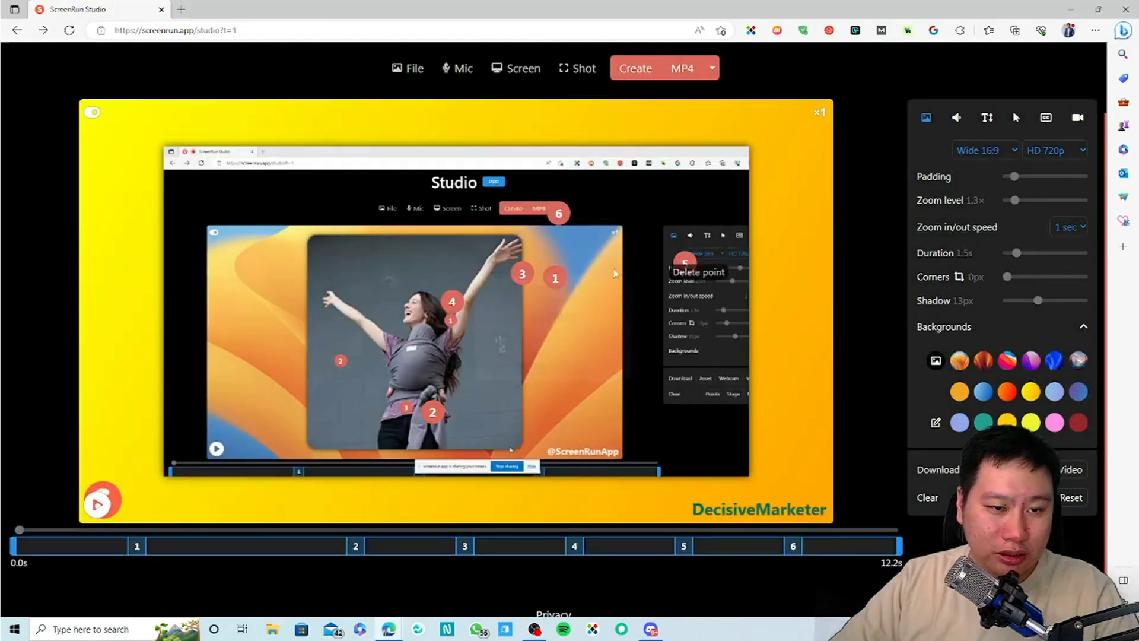
pyautogui.click(335, 362)
pyautogui.click(682, 247)
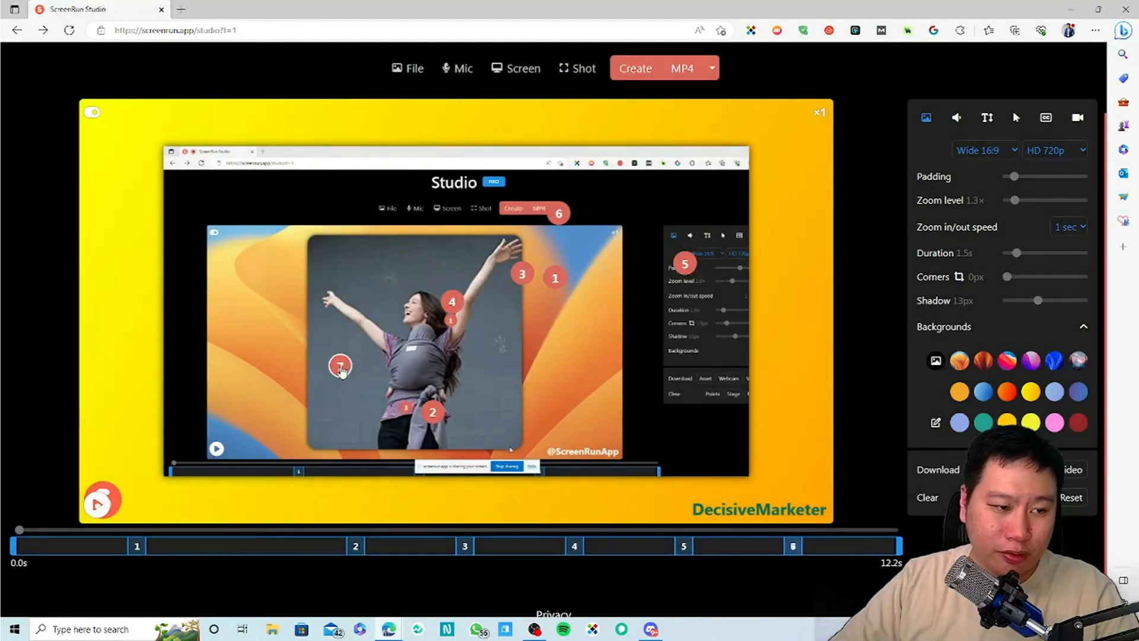
pyautogui.click(341, 367)
pyautogui.click(682, 247)
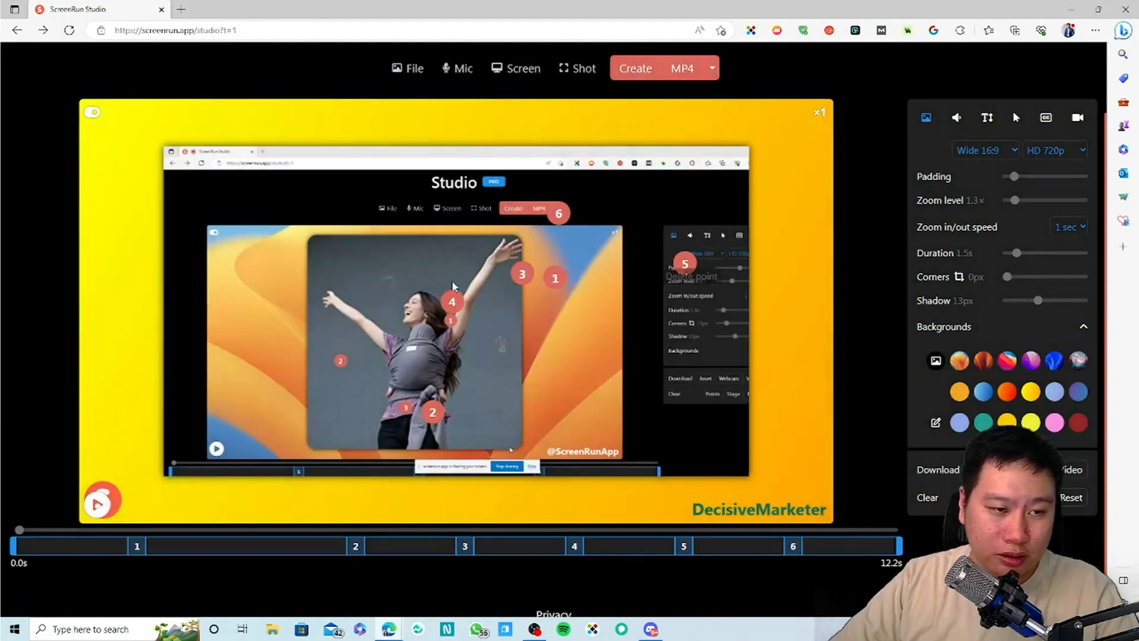
# - Delete five more zoom points from the stage, keeping only the one at the woman's waist
pyautogui.click(522, 274)
pyautogui.click(683, 247)
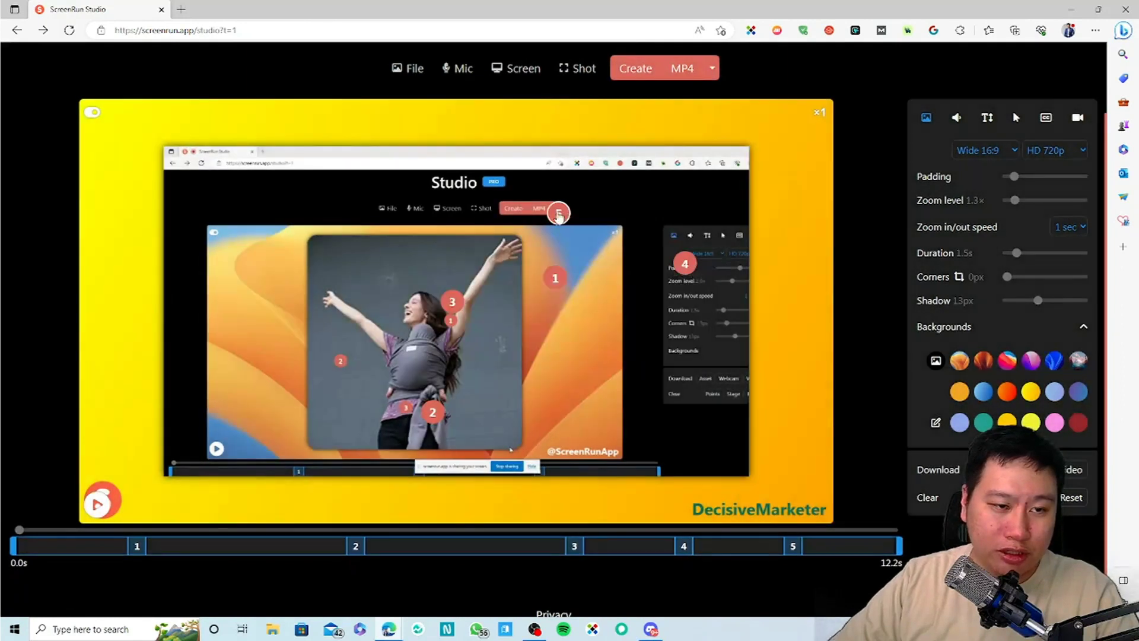
pyautogui.click(558, 213)
pyautogui.click(682, 246)
pyautogui.click(555, 277)
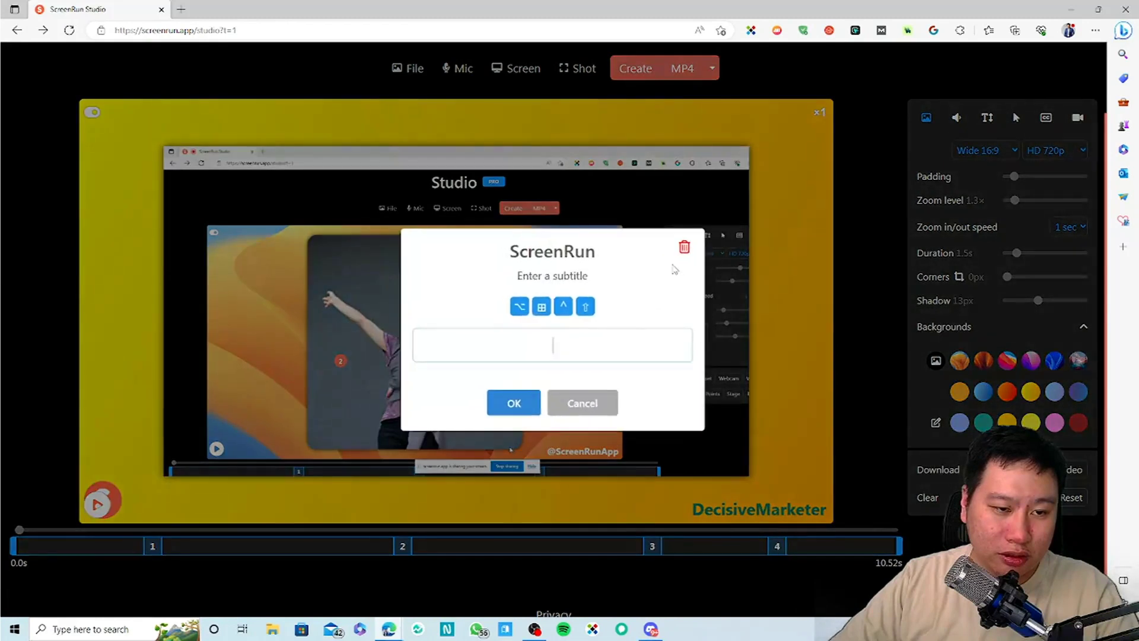
pyautogui.click(682, 247)
pyautogui.click(452, 301)
pyautogui.click(682, 247)
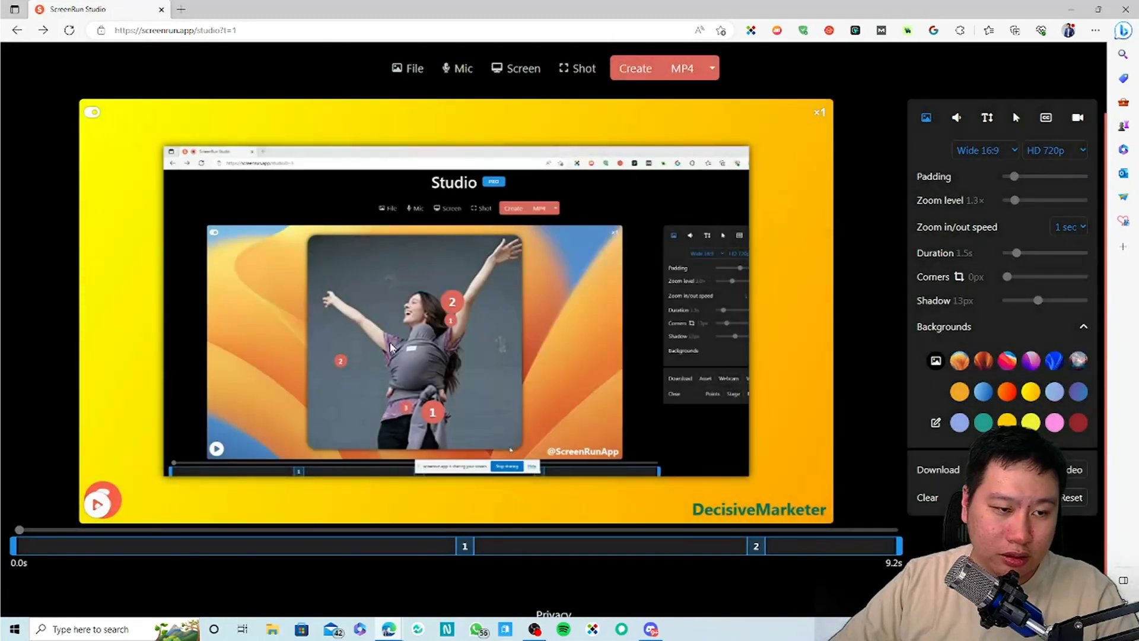
pyautogui.click(452, 301)
pyautogui.click(682, 247)
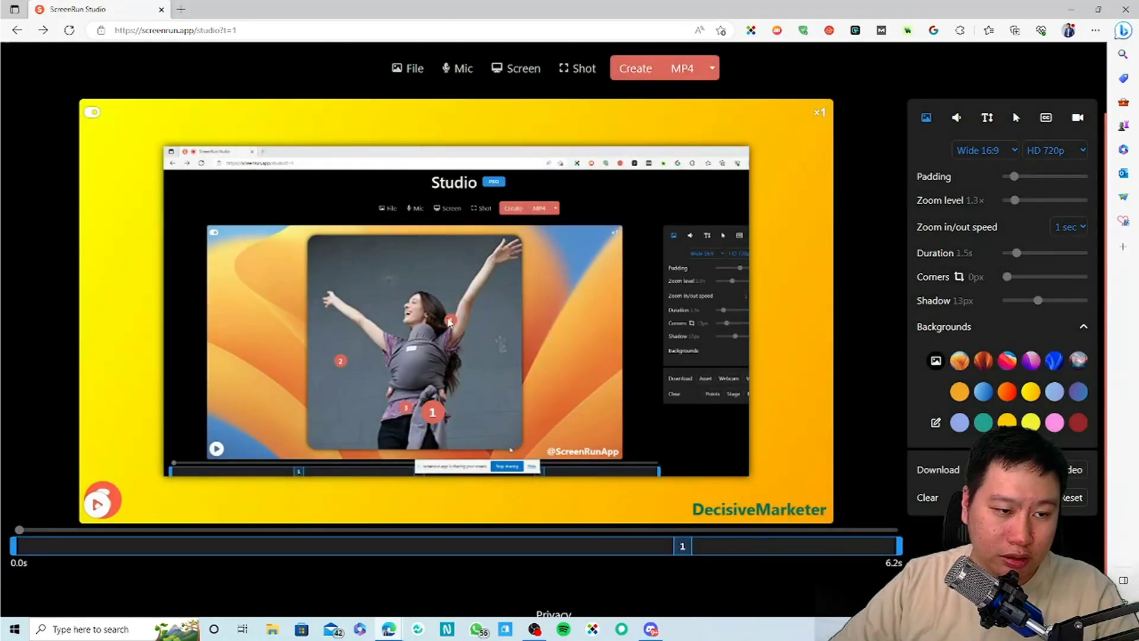
pyautogui.click(449, 323)
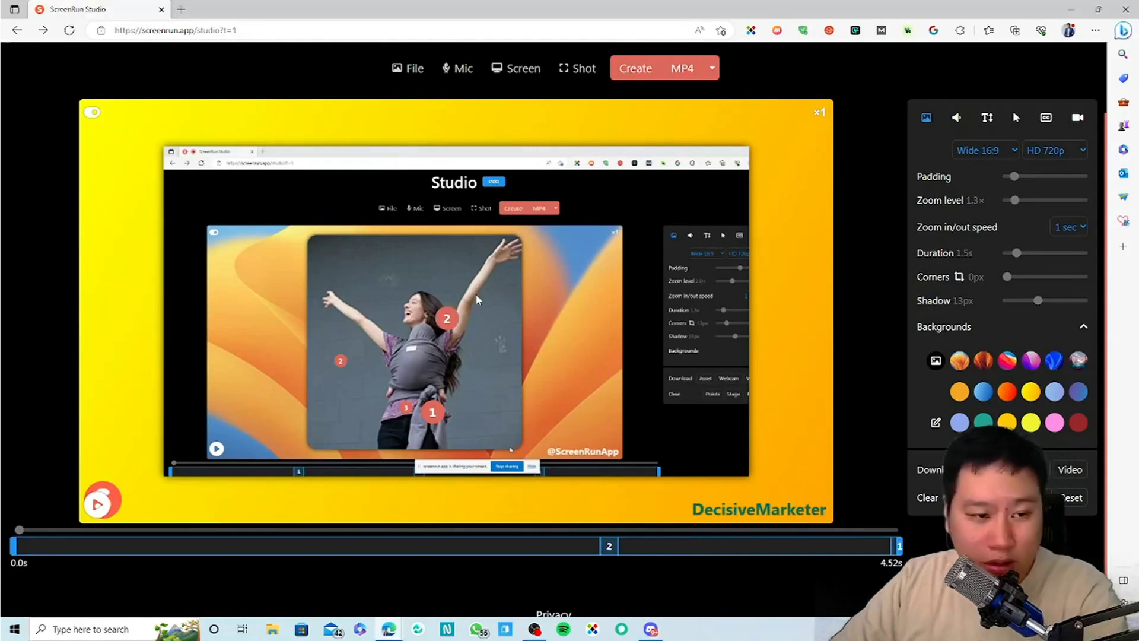
pyautogui.click(448, 319)
pyautogui.click(683, 246)
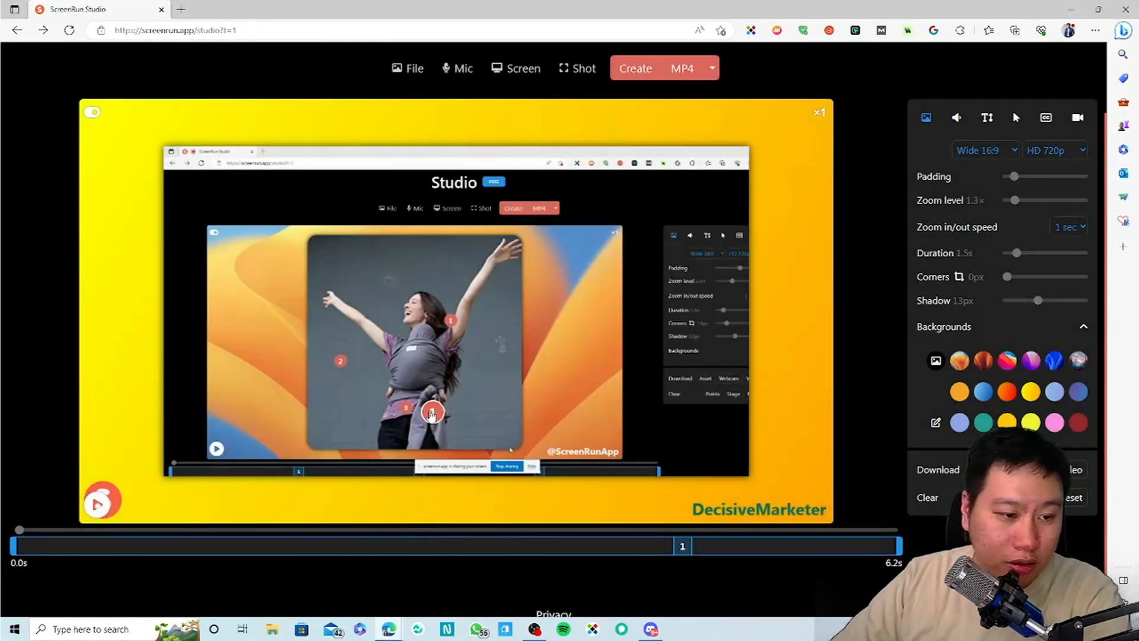
# - Delete the last zoom point at the woman's waist and reduce the screenshot's shadow to 10px
pyautogui.click(431, 414)
pyautogui.click(681, 246)
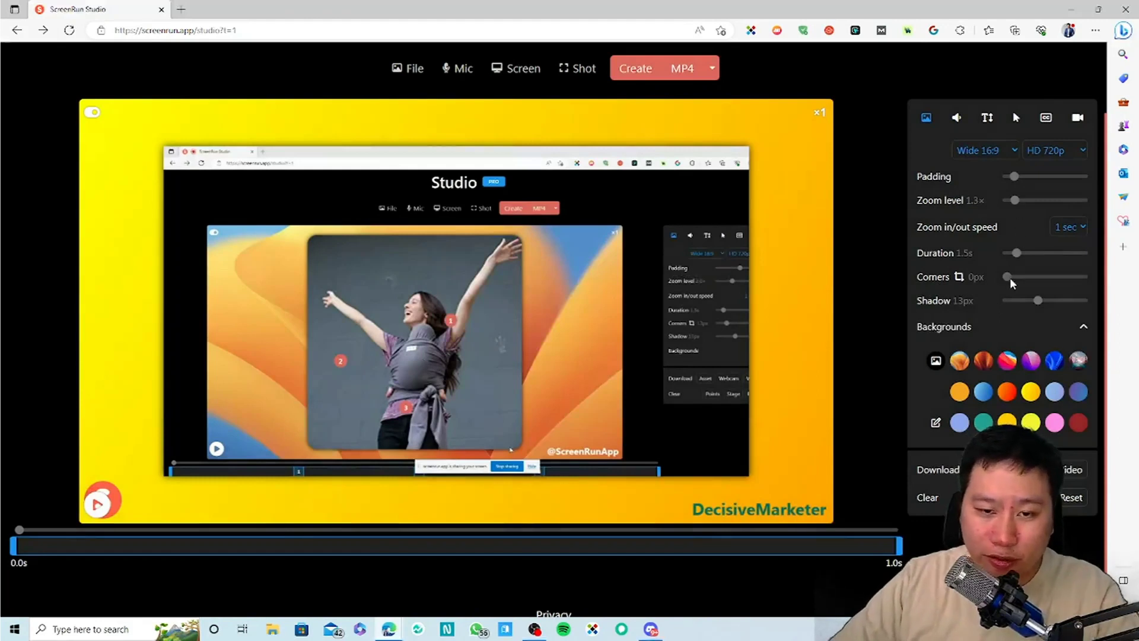
pyautogui.moveTo(1038, 301)
pyautogui.mouseDown()
pyautogui.moveTo(1067, 306)
pyautogui.moveTo(1031, 303)
pyautogui.mouseUp()
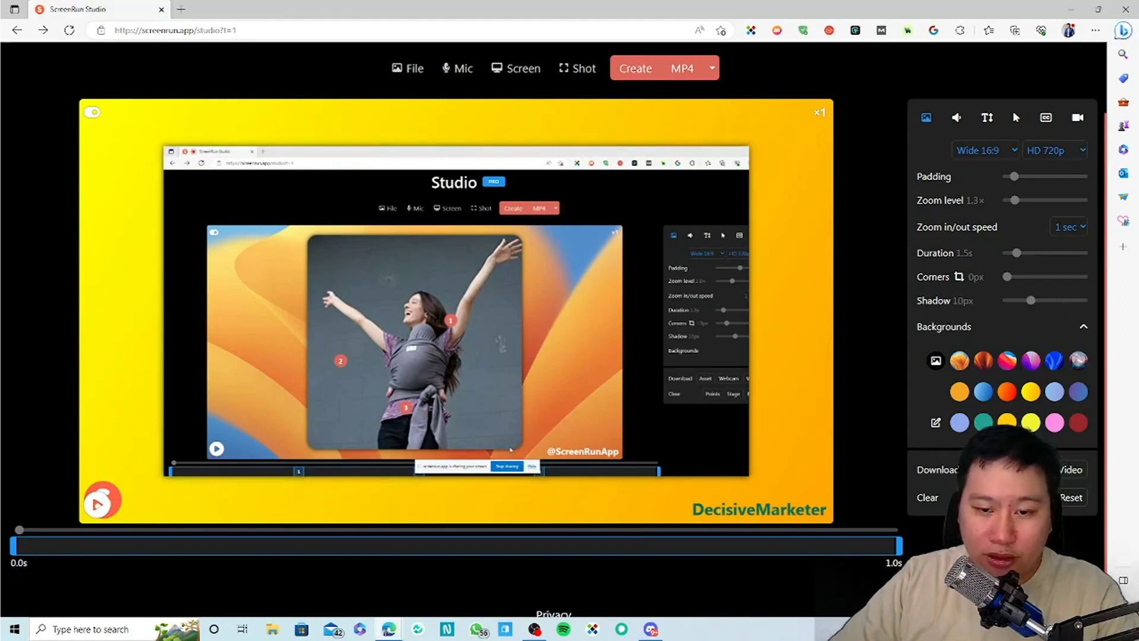
# - Look through the audio settings, including the list of built-in music tracks and the option to pick an audio file
pyautogui.click(959, 119)
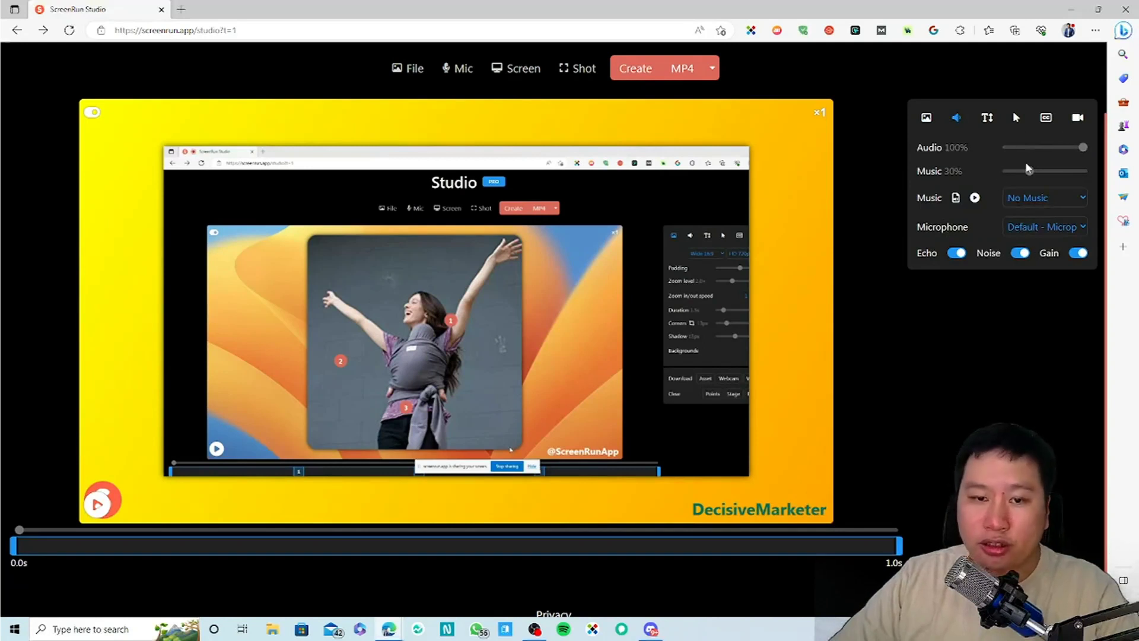
pyautogui.click(1040, 202)
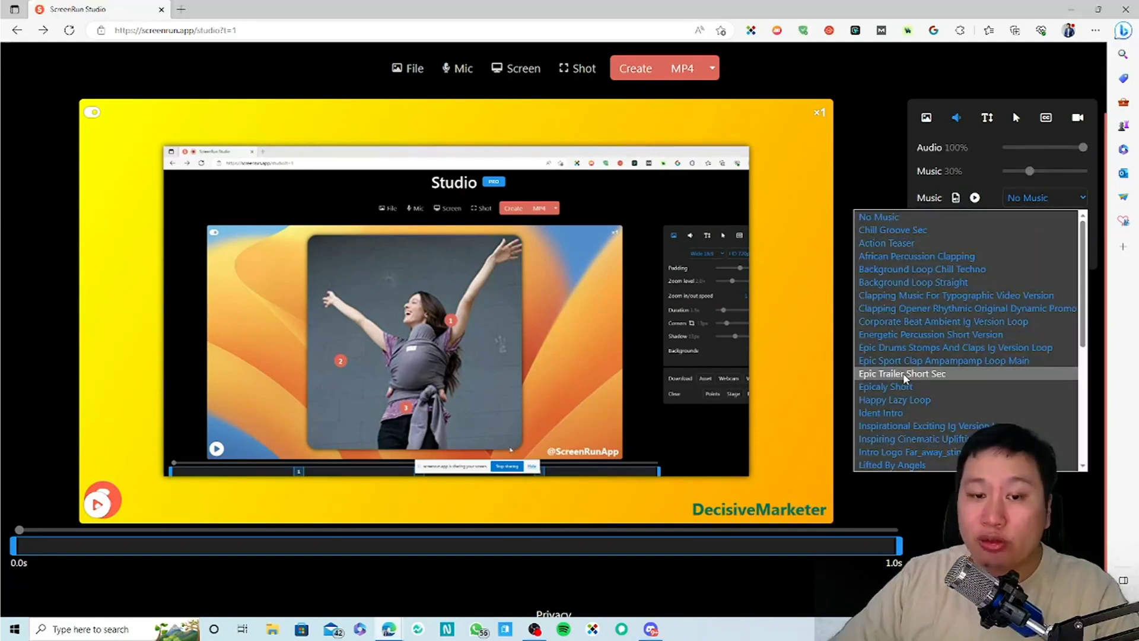
pyautogui.scroll(-3, 925, 415)
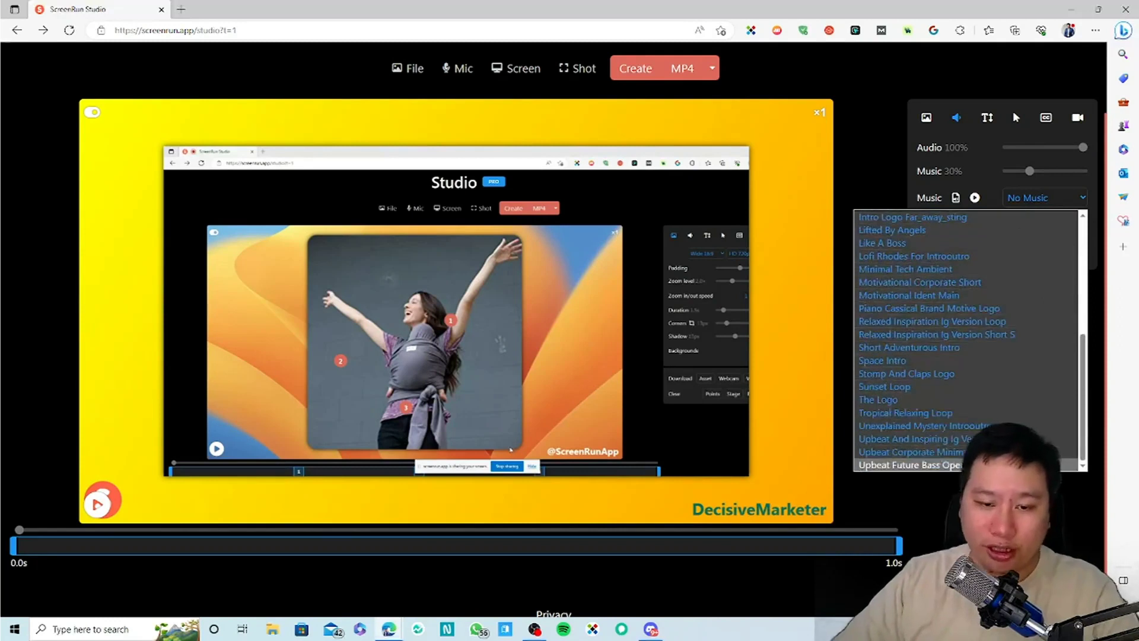
pyautogui.scroll(1, 949, 466)
pyautogui.press('Escape')
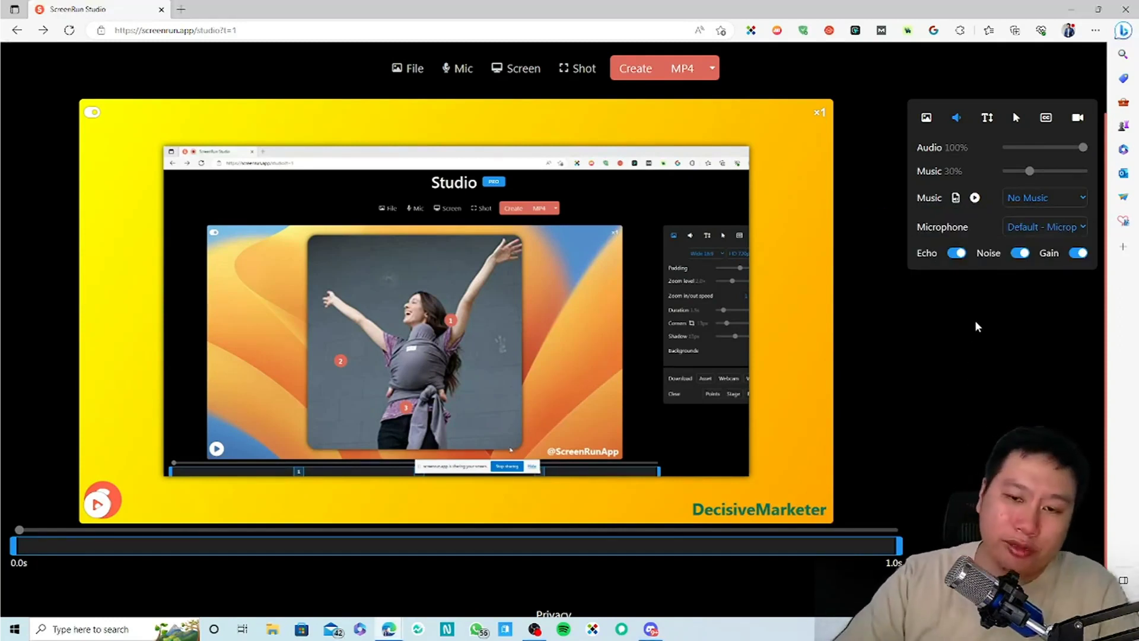
pyautogui.click(955, 200)
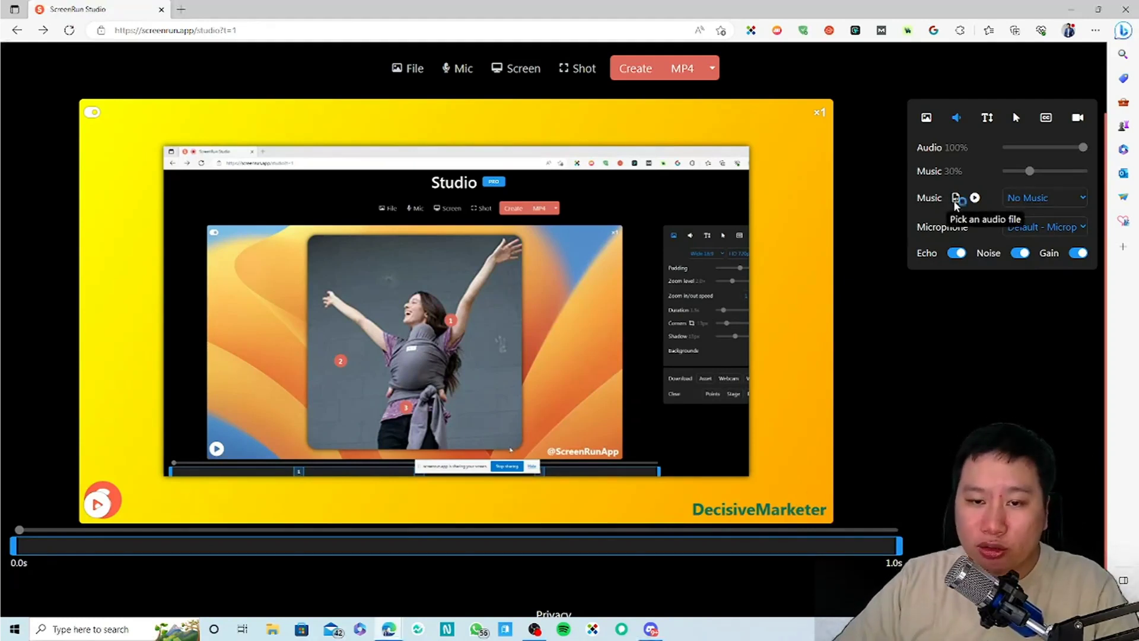
pyautogui.press('Escape')
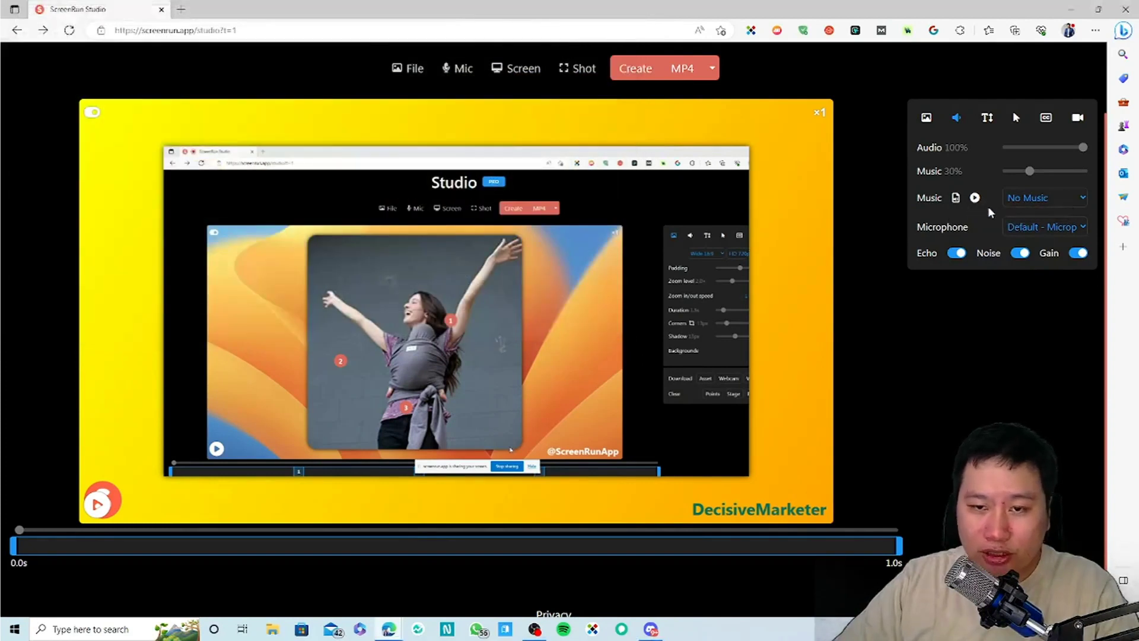
# - Open the text settings and try to create the MP4 video without any zoom points
pyautogui.click(987, 117)
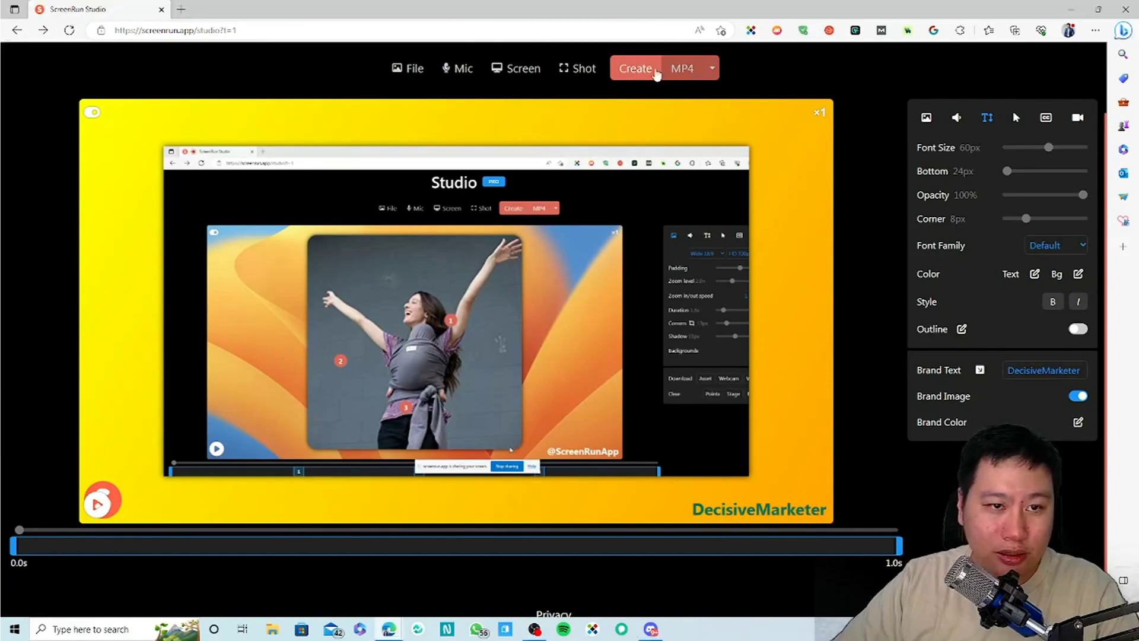
pyautogui.click(639, 71)
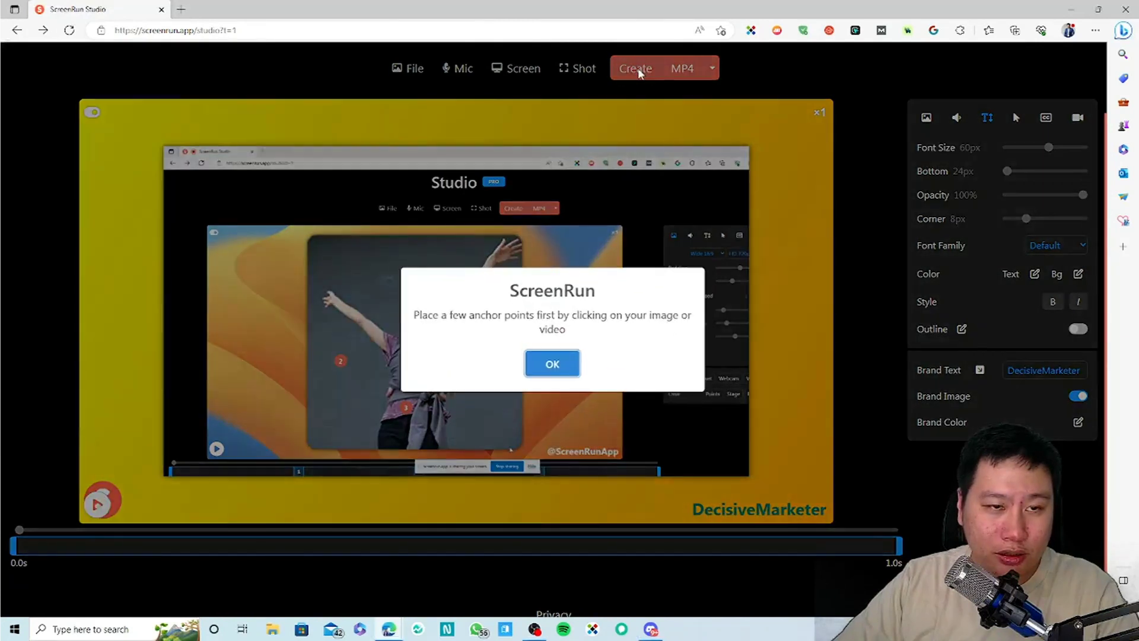
pyautogui.click(553, 364)
pyautogui.scroll(2, 765, 218)
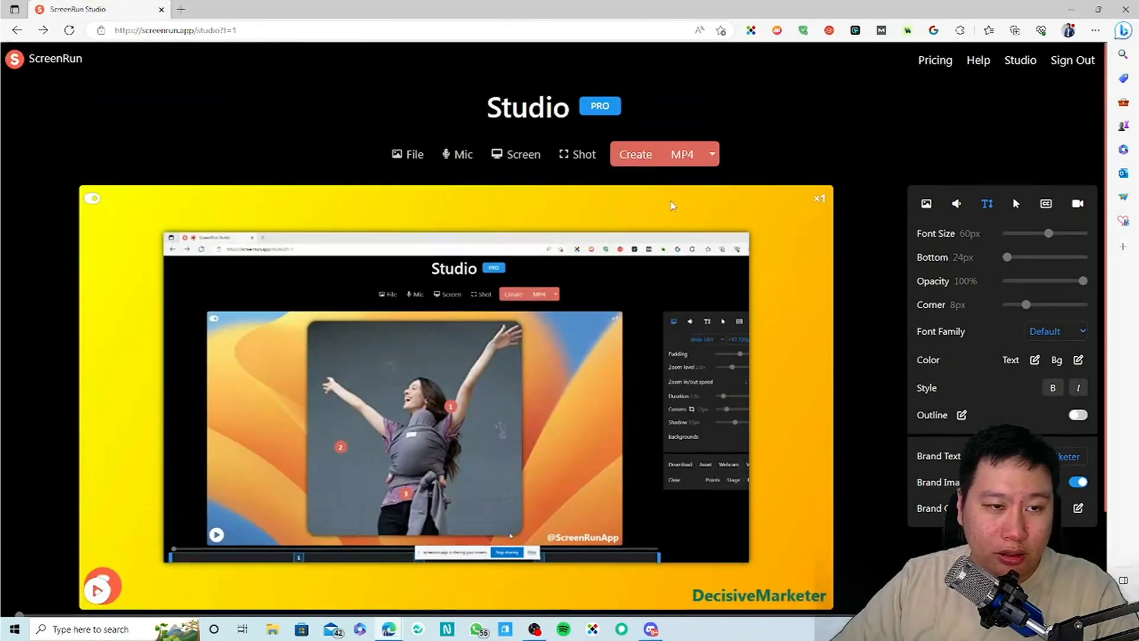
pyautogui.scroll(-1, 752, 339)
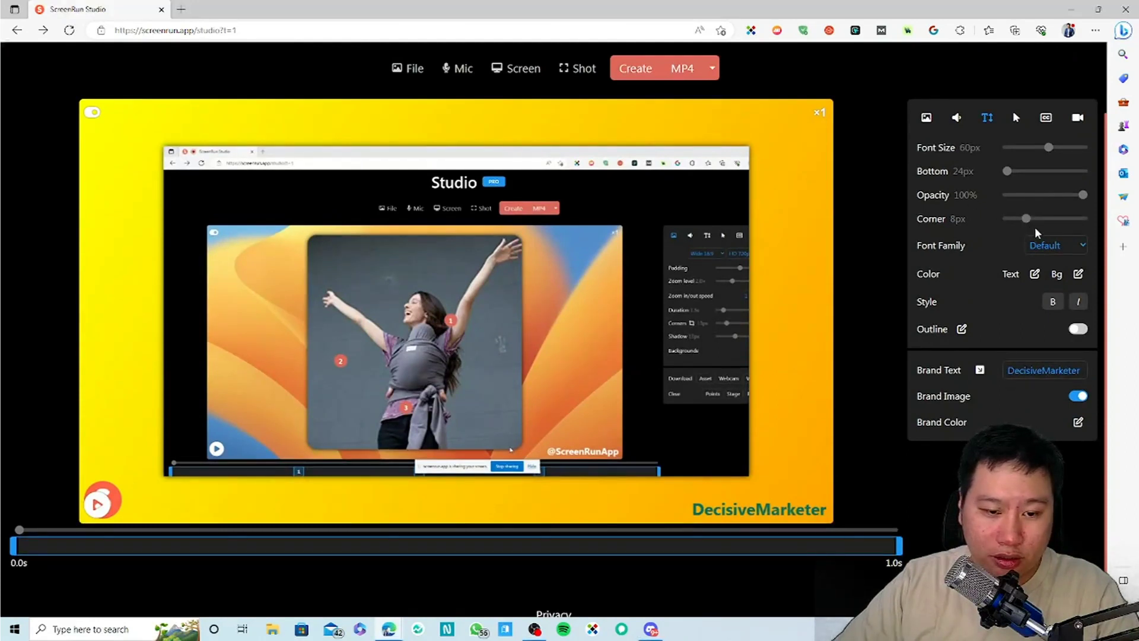
# - Set the text corner radius to 4px, check the available font families, and change the text color to dark red
pyautogui.moveTo(1025, 218)
pyautogui.mouseDown()
pyautogui.moveTo(1046, 220)
pyautogui.moveTo(1016, 218)
pyautogui.mouseUp()
pyautogui.click(1049, 246)
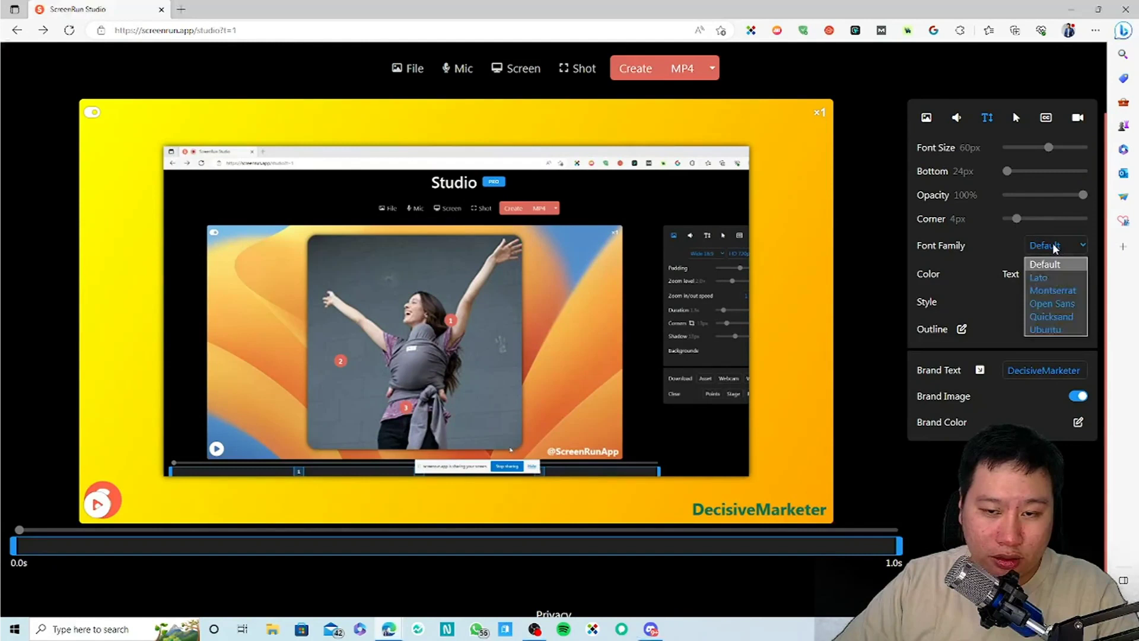
pyautogui.click(1041, 255)
pyautogui.click(1034, 274)
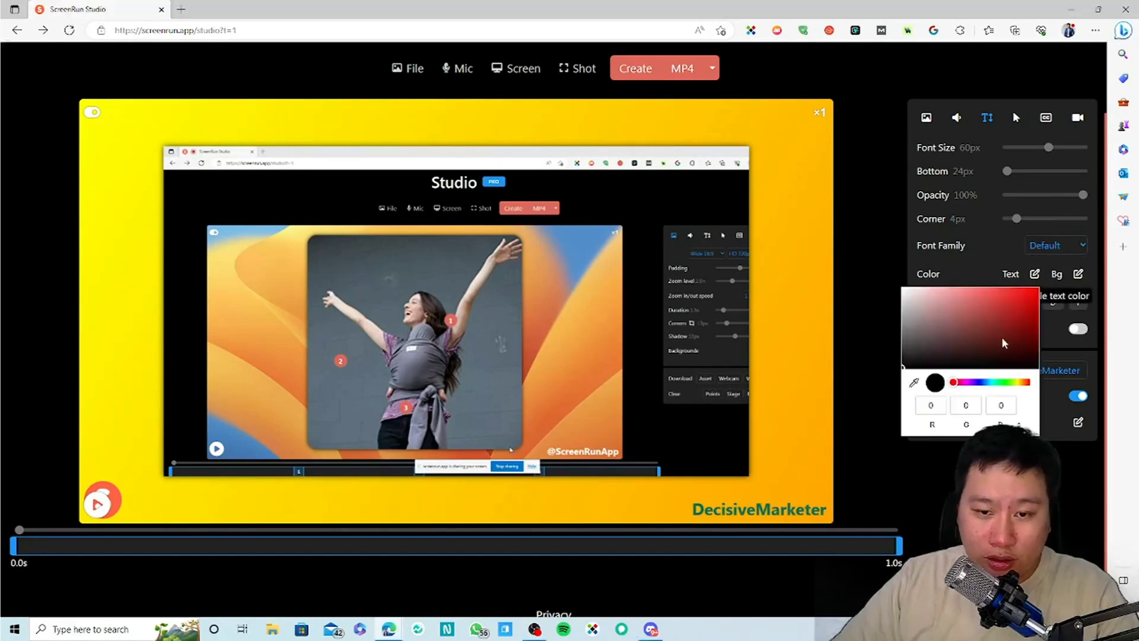
pyautogui.moveTo(1004, 339)
pyautogui.mouseDown()
pyautogui.moveTo(980, 332)
pyautogui.moveTo(998, 342)
pyautogui.mouseUp()
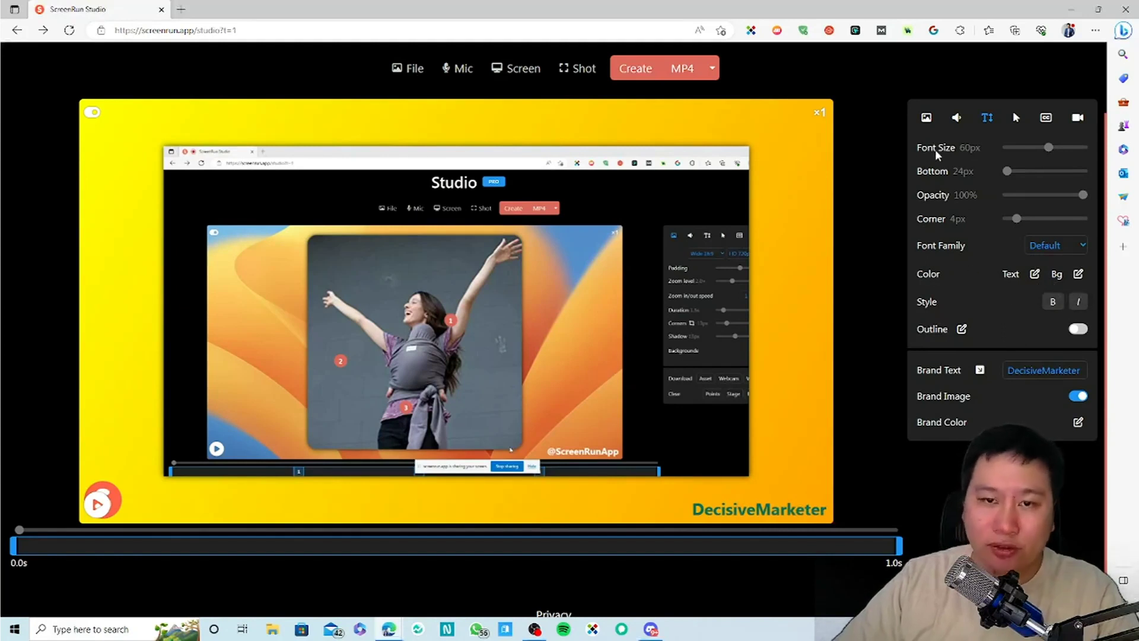
# - Look through the closed captions, text, cursor and webcam settings, and return to the image and background settings
pyautogui.click(1045, 116)
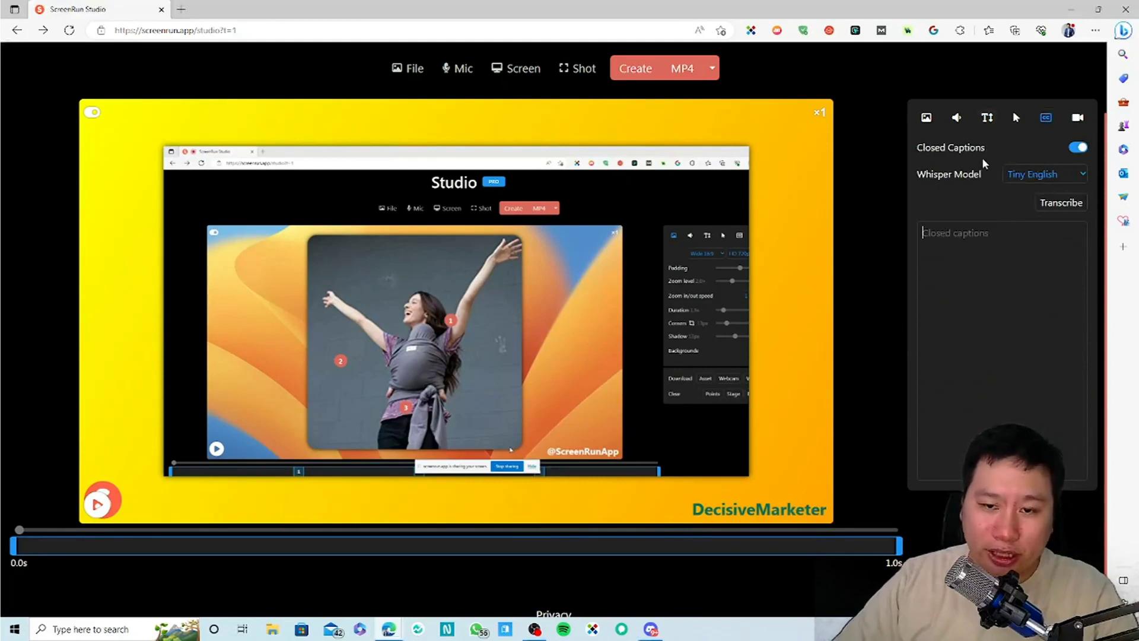
pyautogui.click(987, 118)
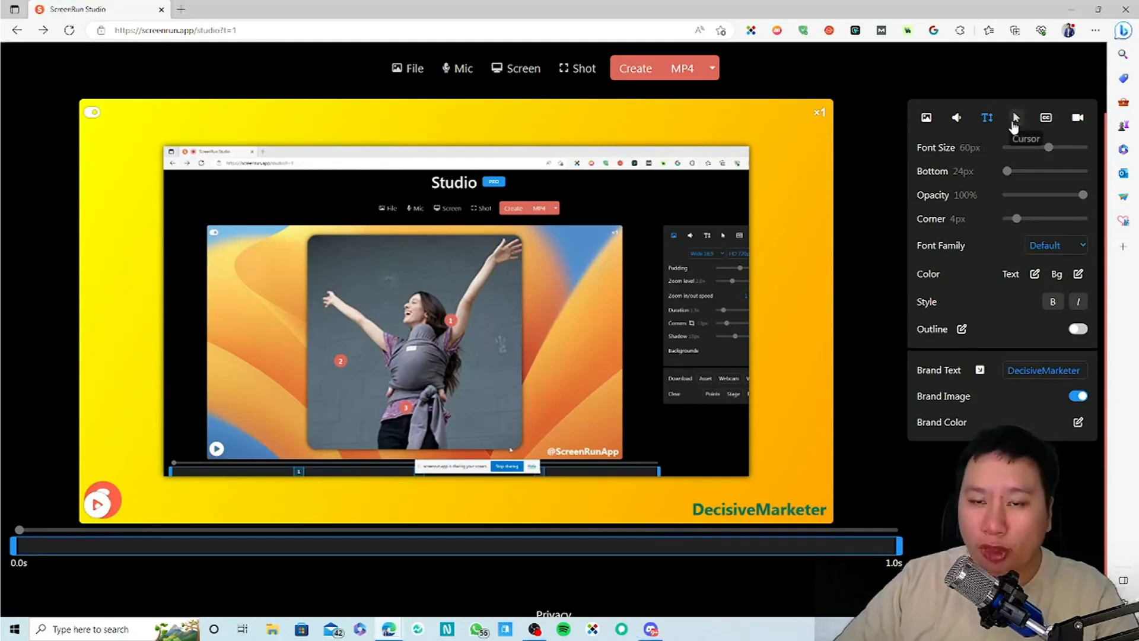
pyautogui.click(1015, 118)
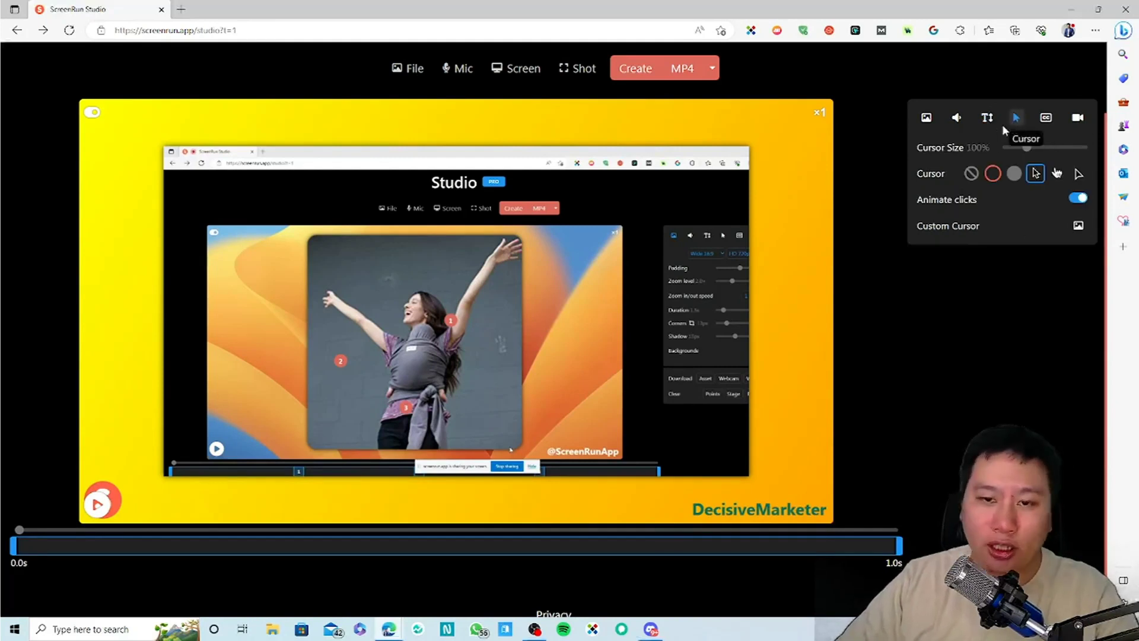
pyautogui.click(1044, 117)
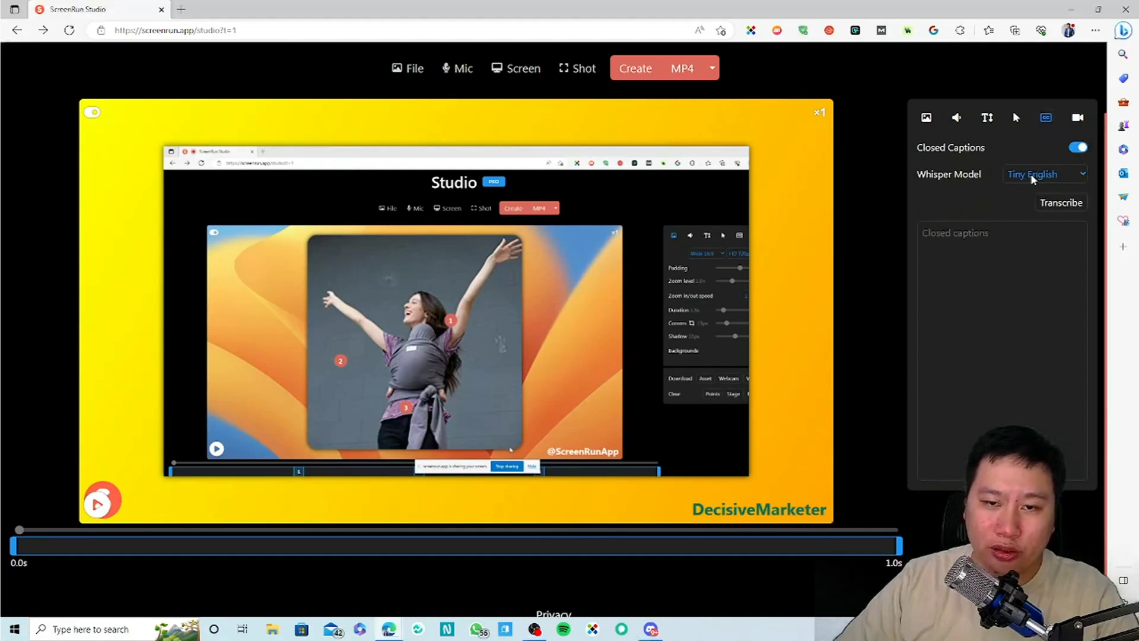
pyautogui.click(1077, 117)
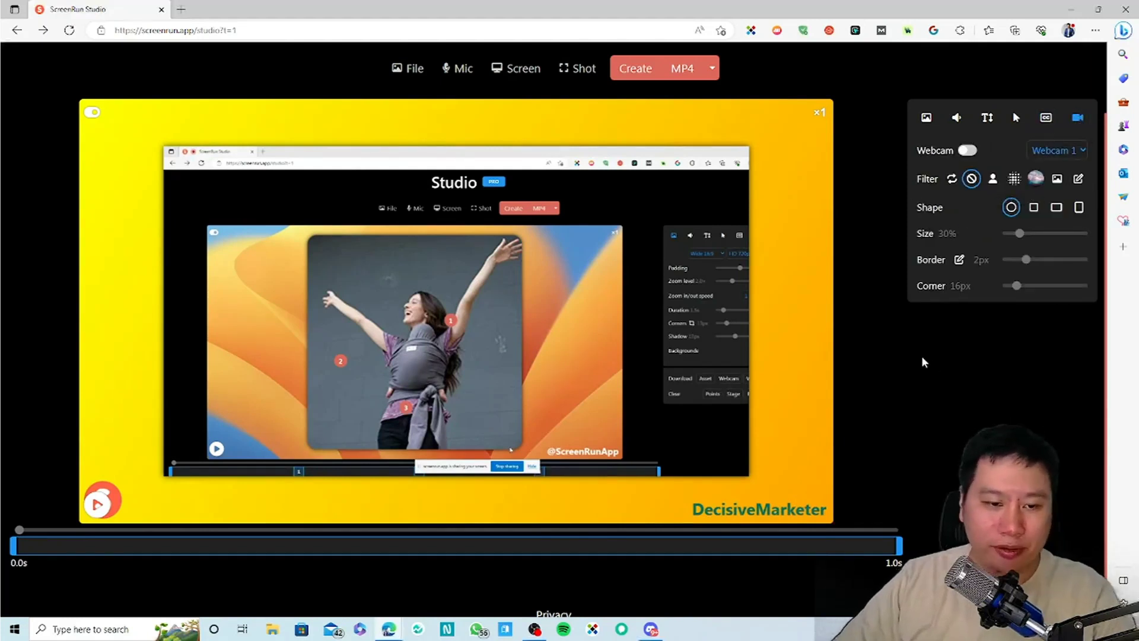
pyautogui.click(926, 118)
# - Start a screen recording with the microphone, sharing the entire Screen 1
pyautogui.click(511, 69)
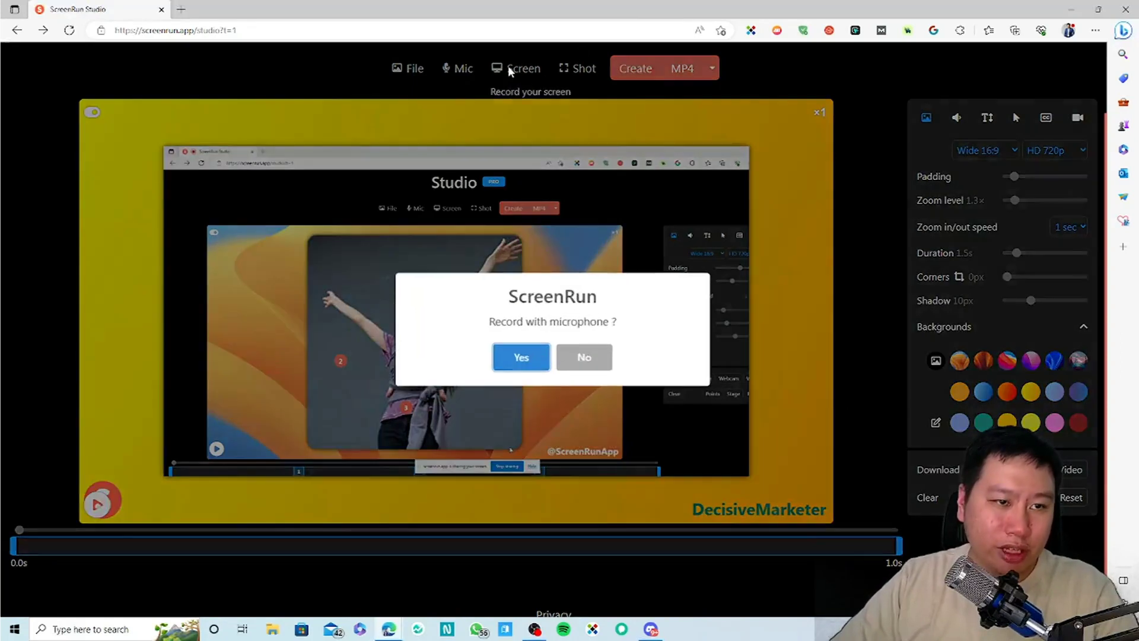
pyautogui.click(520, 356)
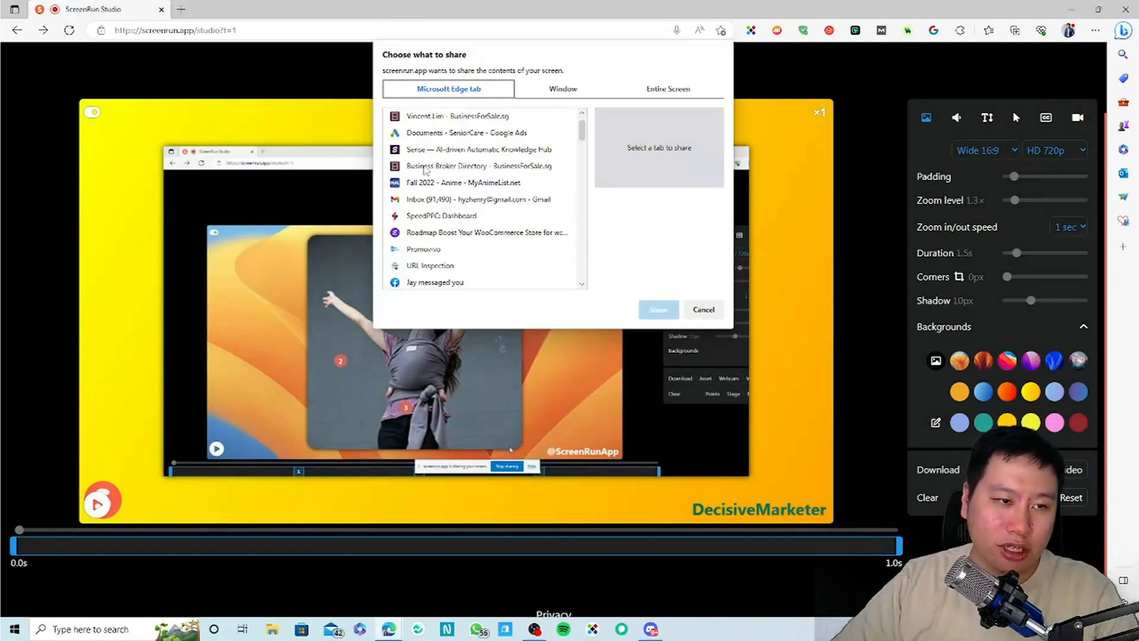
pyautogui.click(668, 89)
pyautogui.click(463, 142)
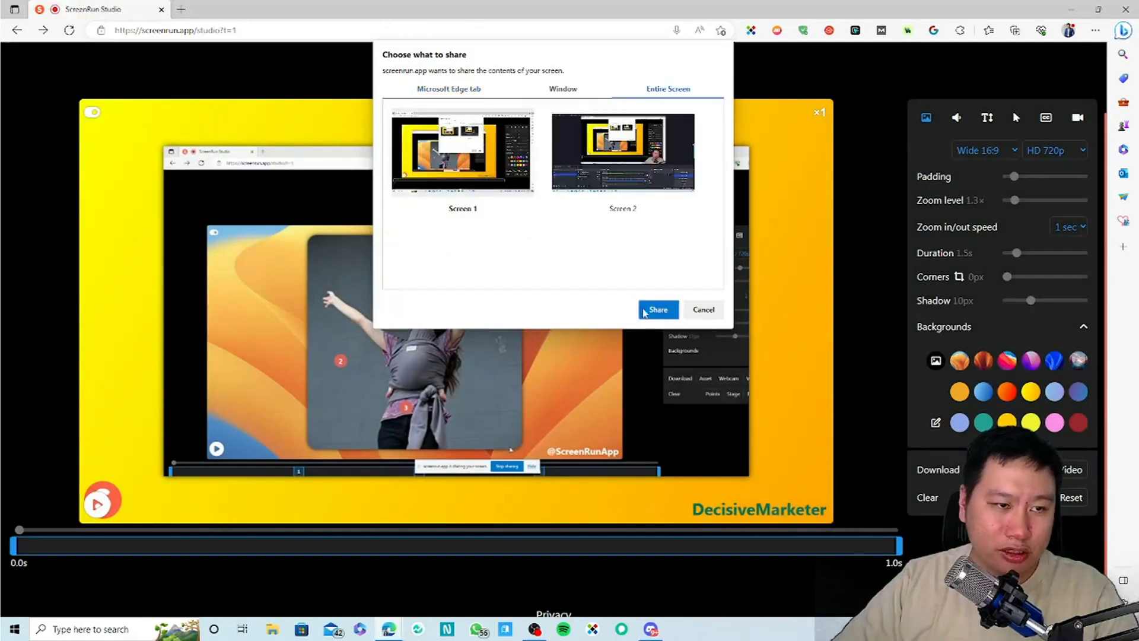
pyautogui.click(656, 310)
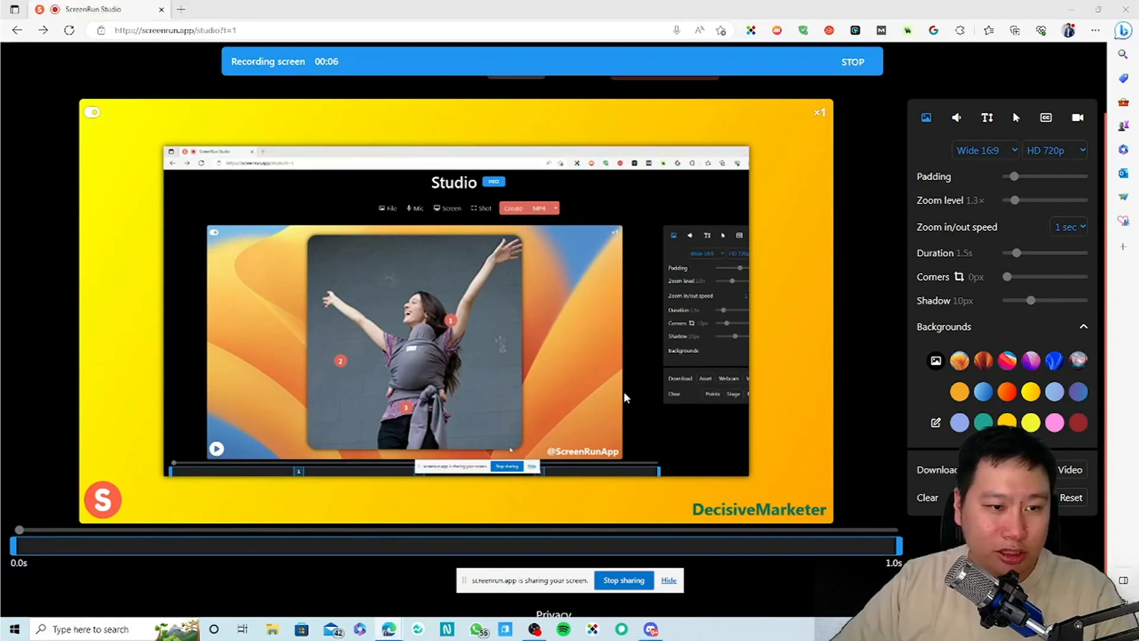
# - Scroll the studio page up and down while recording, stop the recording, and decline immediate transcription
pyautogui.scroll(2, 789, 554)
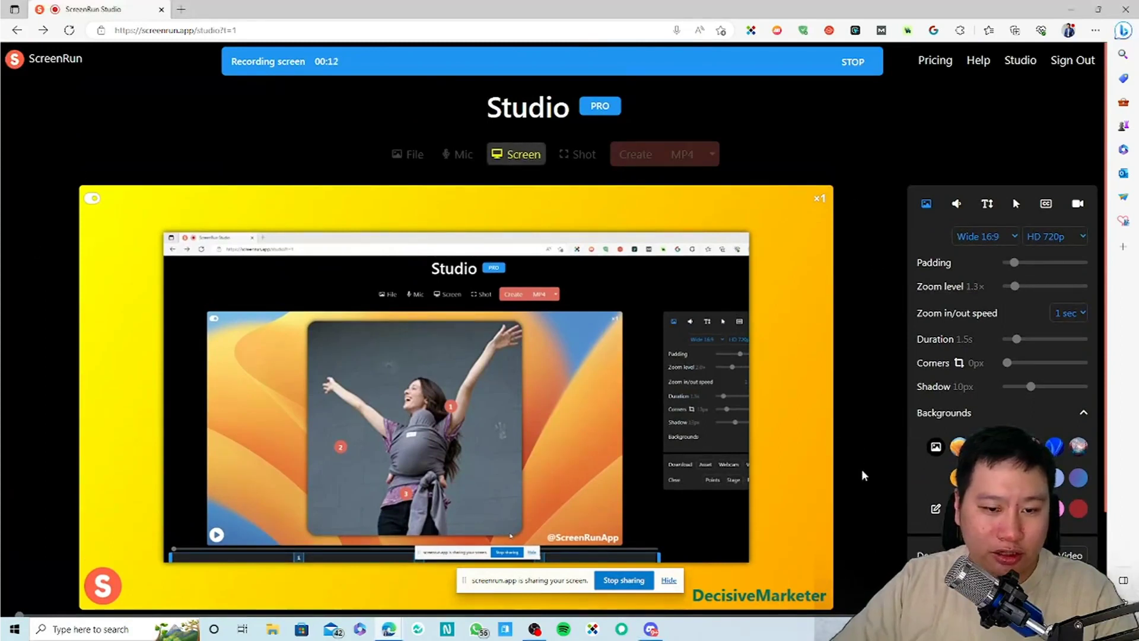
pyautogui.scroll(-2, 861, 522)
pyautogui.scroll(-1, 862, 573)
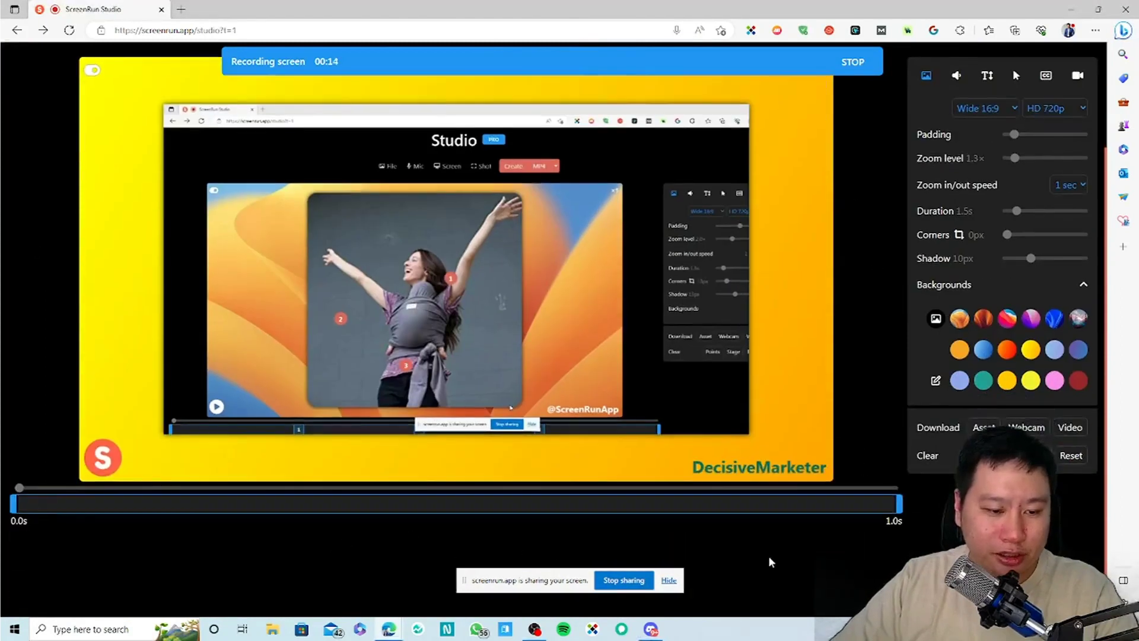
pyautogui.scroll(3, 770, 561)
pyautogui.click(853, 61)
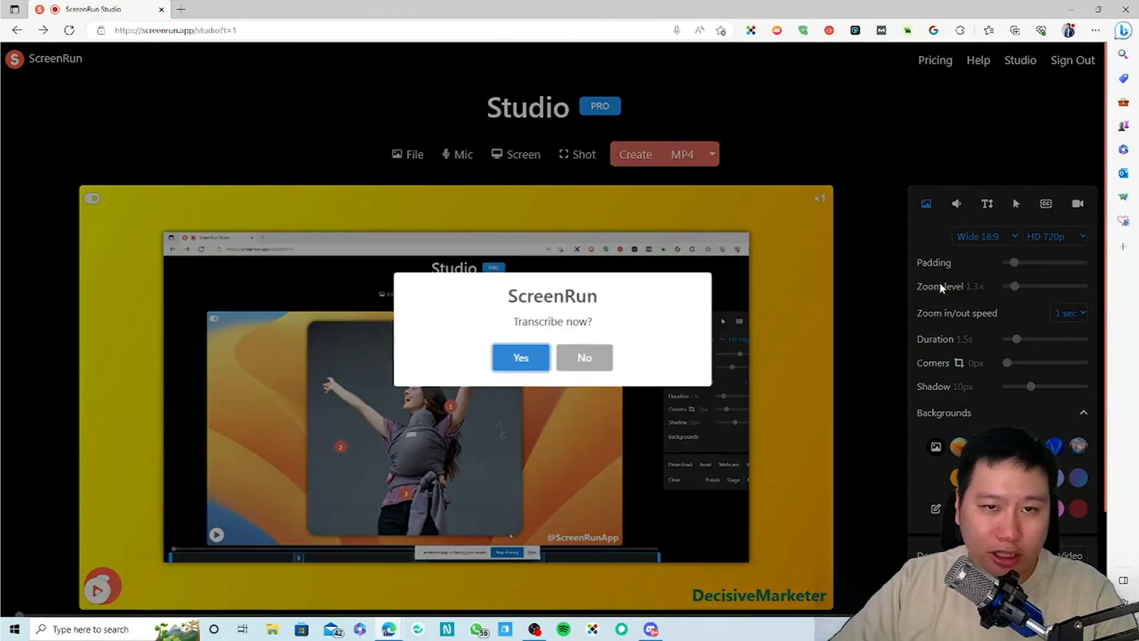
pyautogui.click(580, 367)
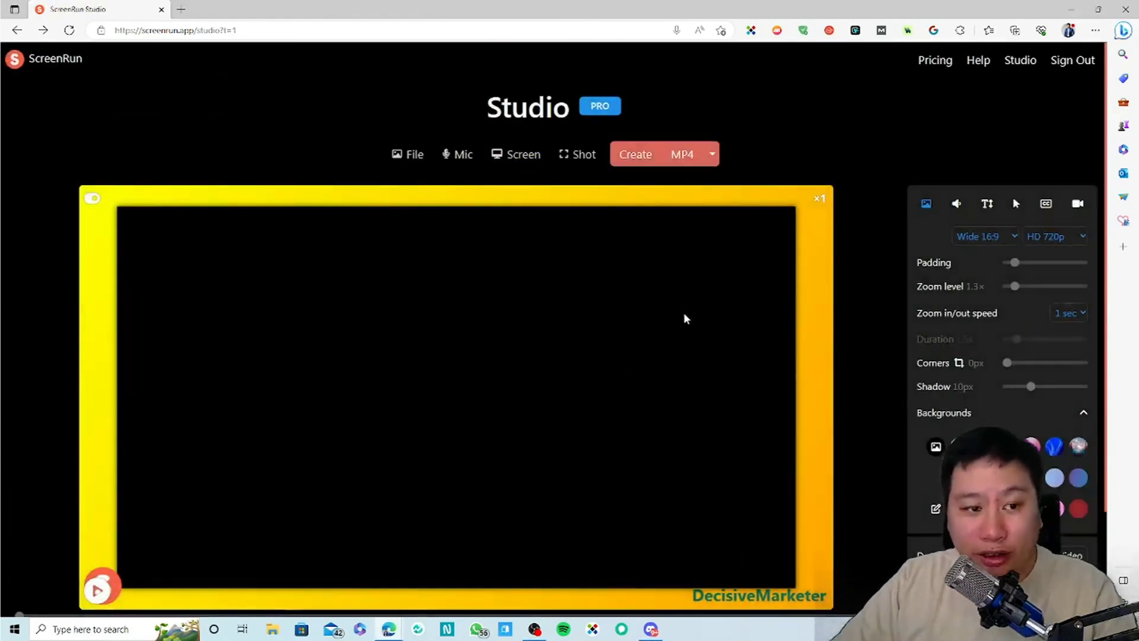
# - Transcribe the recording into closed captions with the Tiny English Whisper model and play the video back
pyautogui.scroll(-2, 918, 501)
pyautogui.scroll(-2, 918, 508)
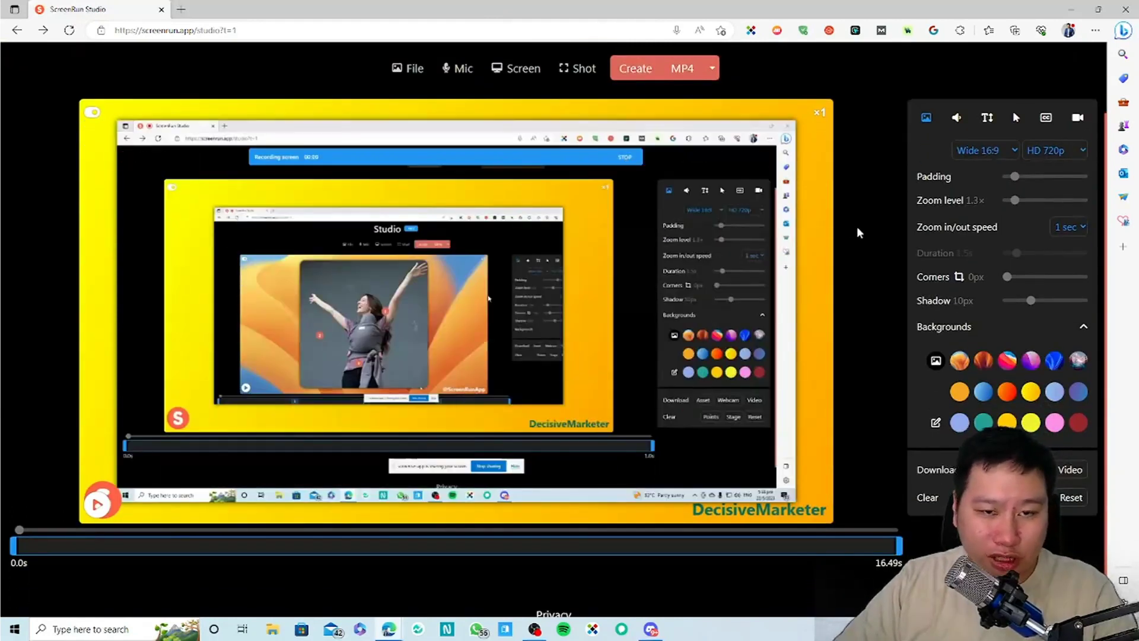
pyautogui.click(1046, 117)
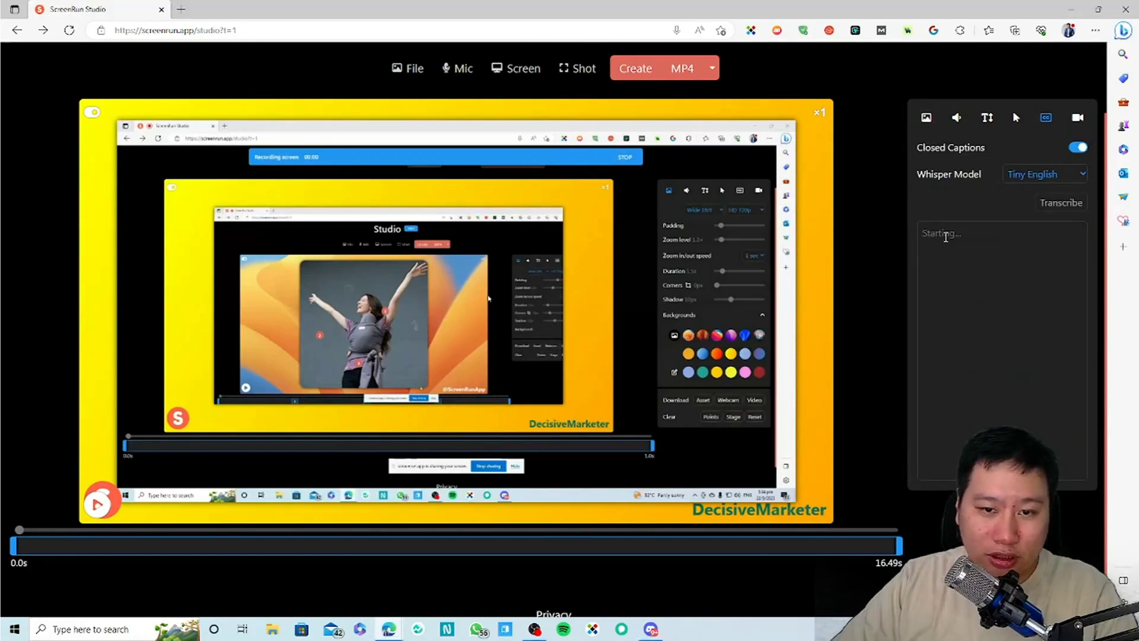
pyautogui.click(101, 504)
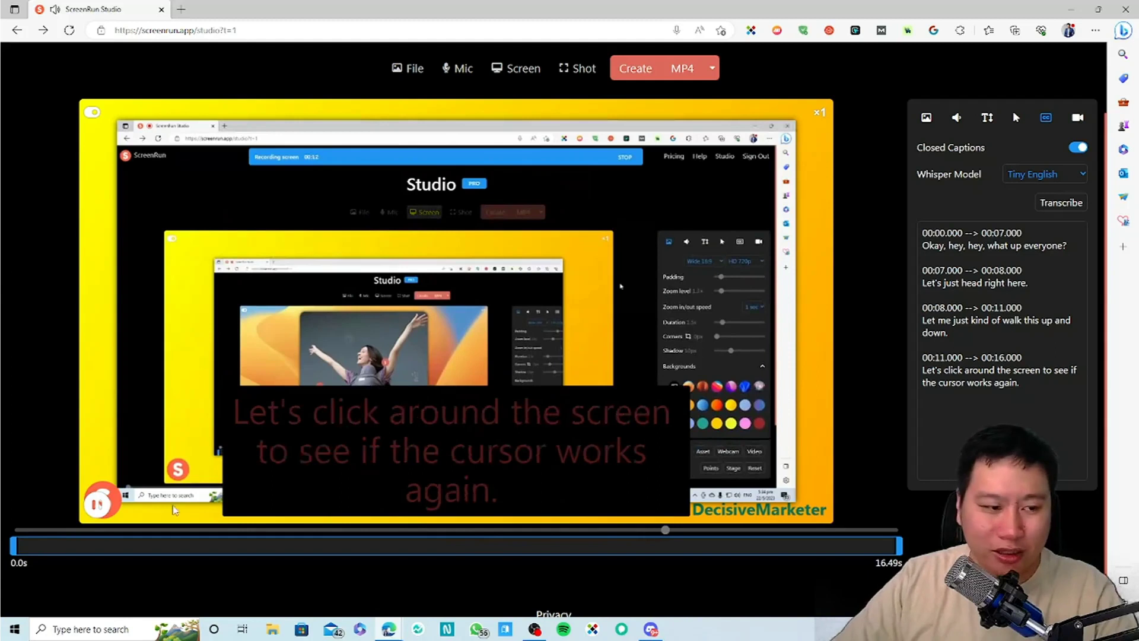
# - Set the caption font size to 27px and the text background color to dark brown, RGB 51, 30, 30
pyautogui.click(984, 116)
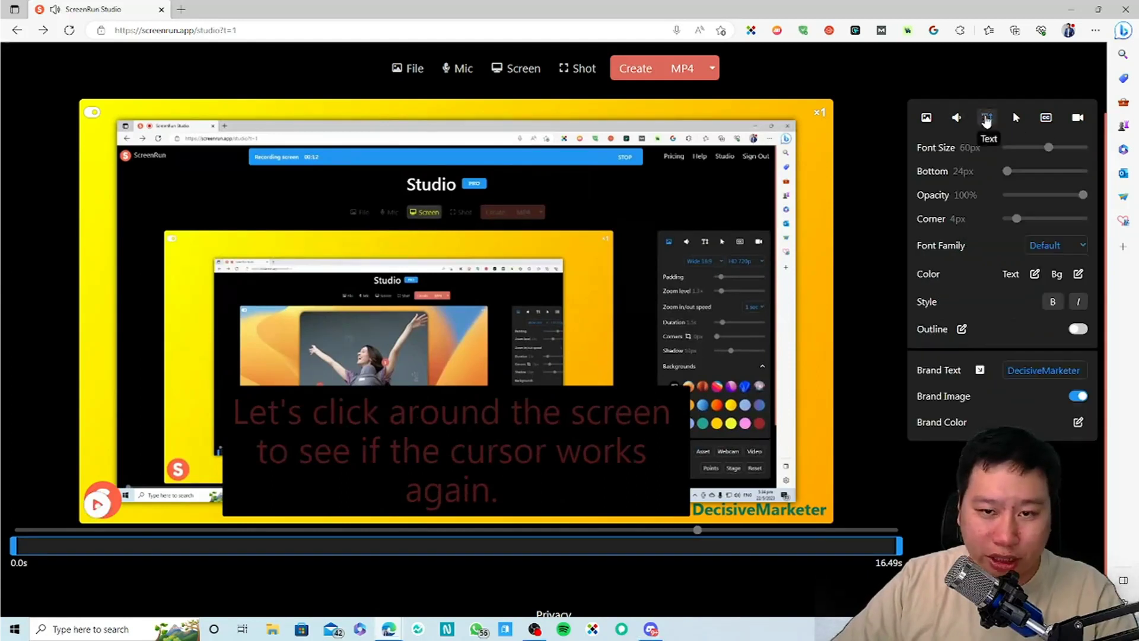
pyautogui.moveTo(1046, 152); pyautogui.dragTo(1018, 161)
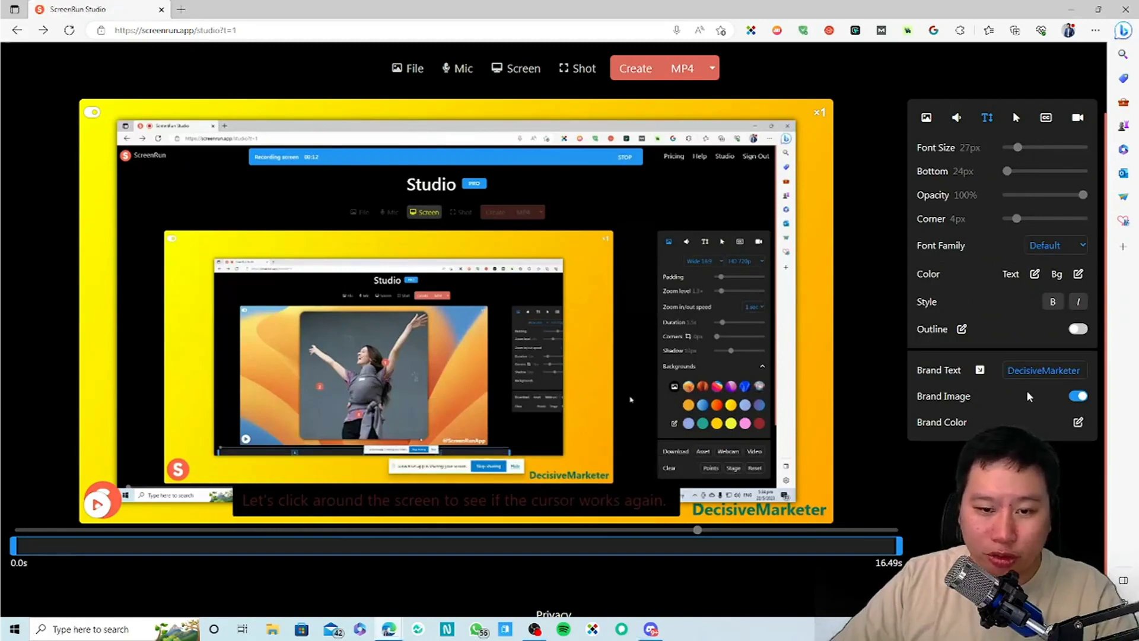
pyautogui.click(1078, 274)
pyautogui.moveTo(949, 362); pyautogui.dragTo(1002, 351)
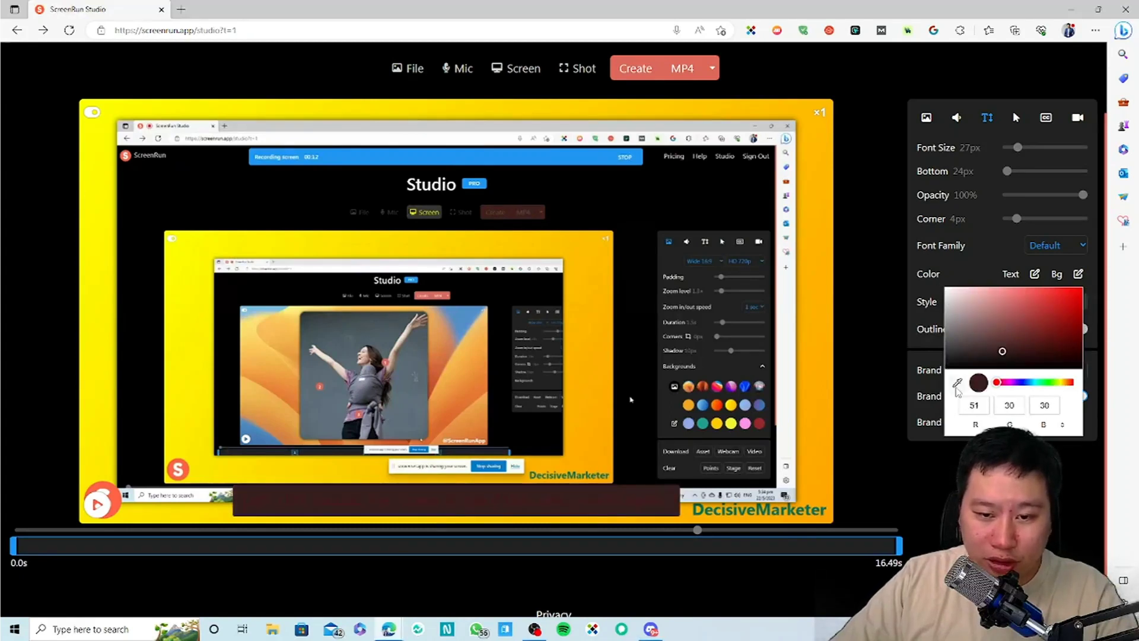
# - Try white as the caption background color and set it to black, RGB 0, 0, 0
pyautogui.click(990, 269)
pyautogui.click(1078, 274)
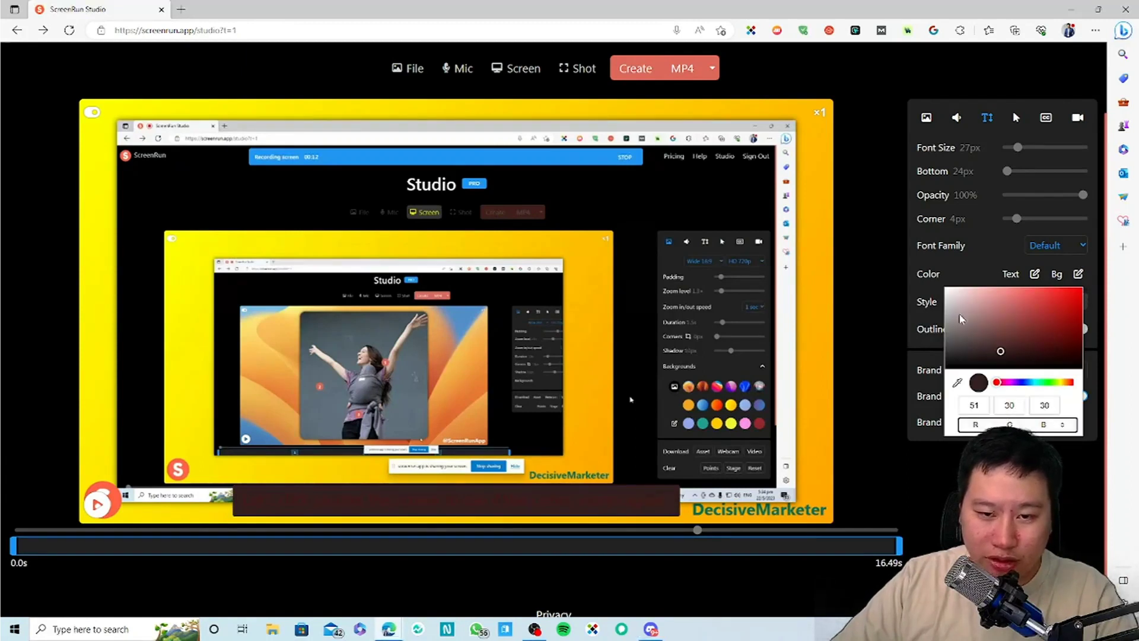
pyautogui.click(949, 267)
pyautogui.click(1061, 252)
pyautogui.click(1056, 251)
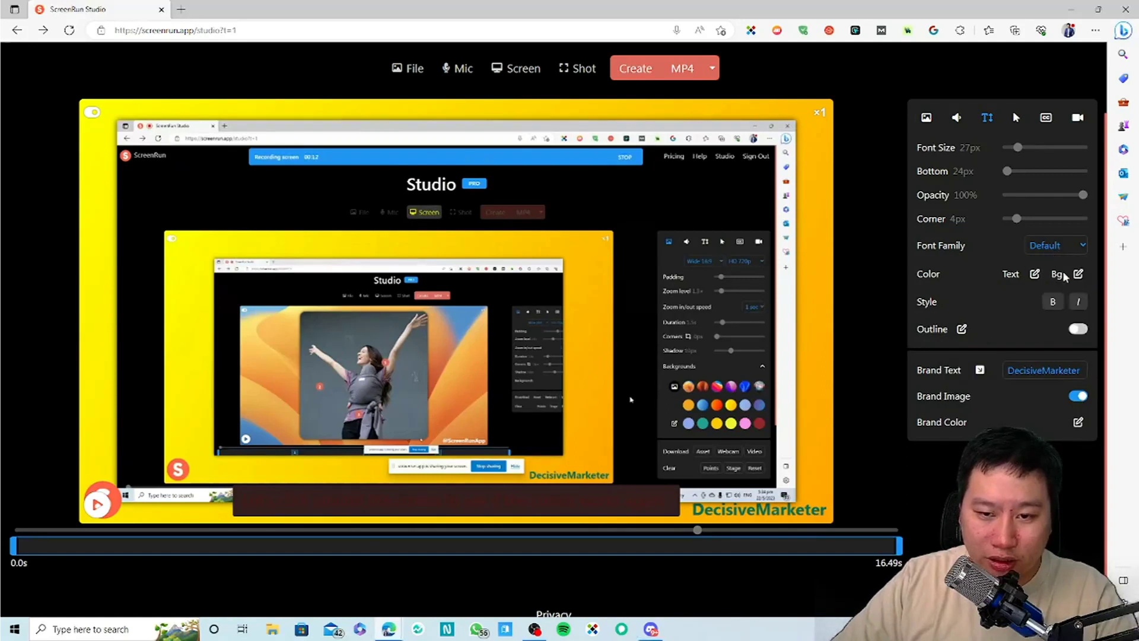
pyautogui.click(1079, 274)
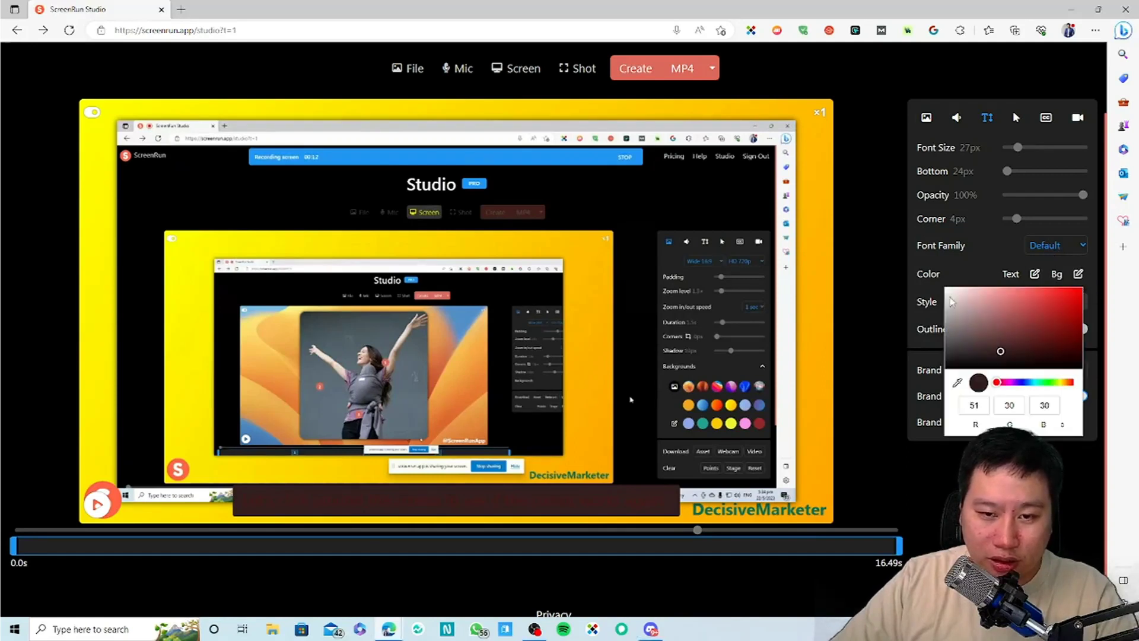
pyautogui.moveTo(952, 303); pyautogui.dragTo(947, 291)
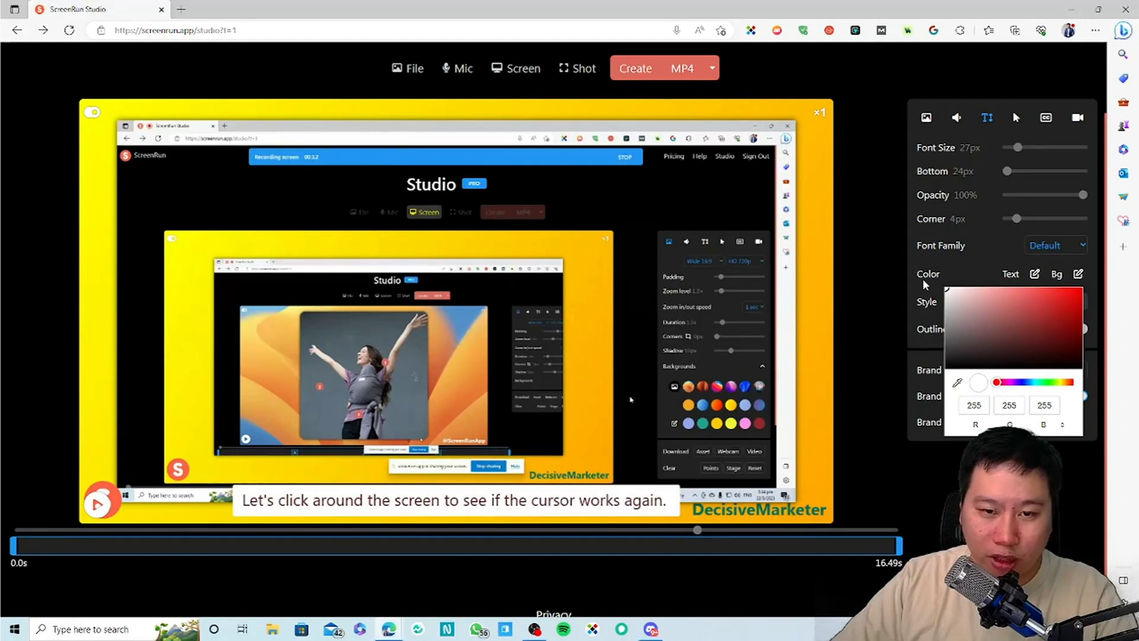
pyautogui.moveTo(955, 360); pyautogui.dragTo(947, 384)
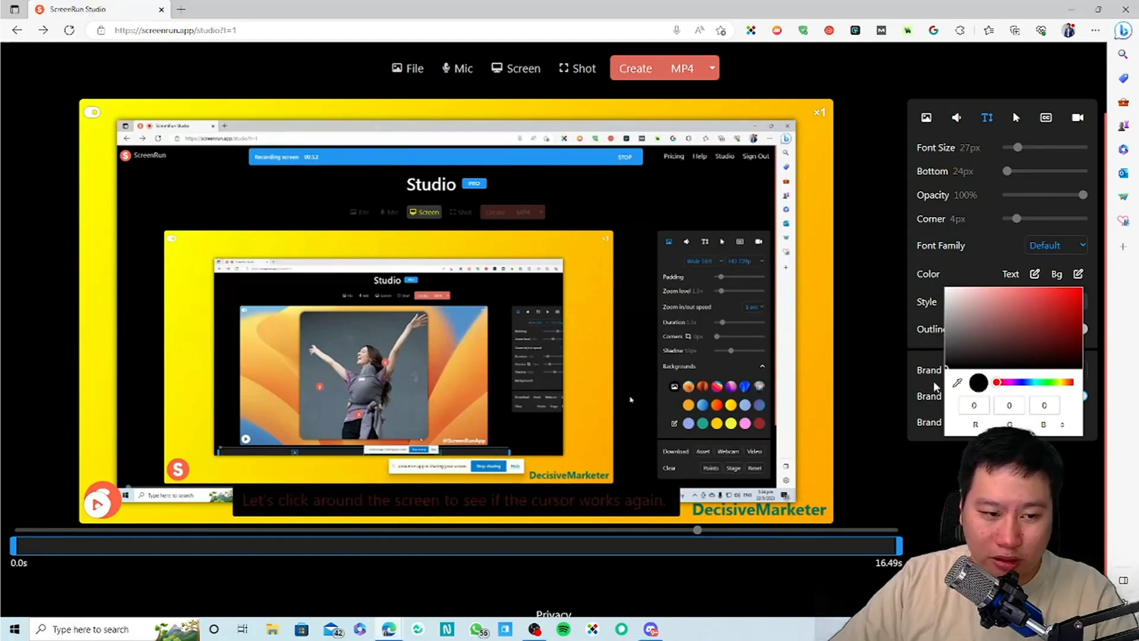
# - Set the caption text color to white, RGB 255, 255, 255
pyautogui.click(928, 320)
pyautogui.click(1034, 273)
pyautogui.click(930, 305)
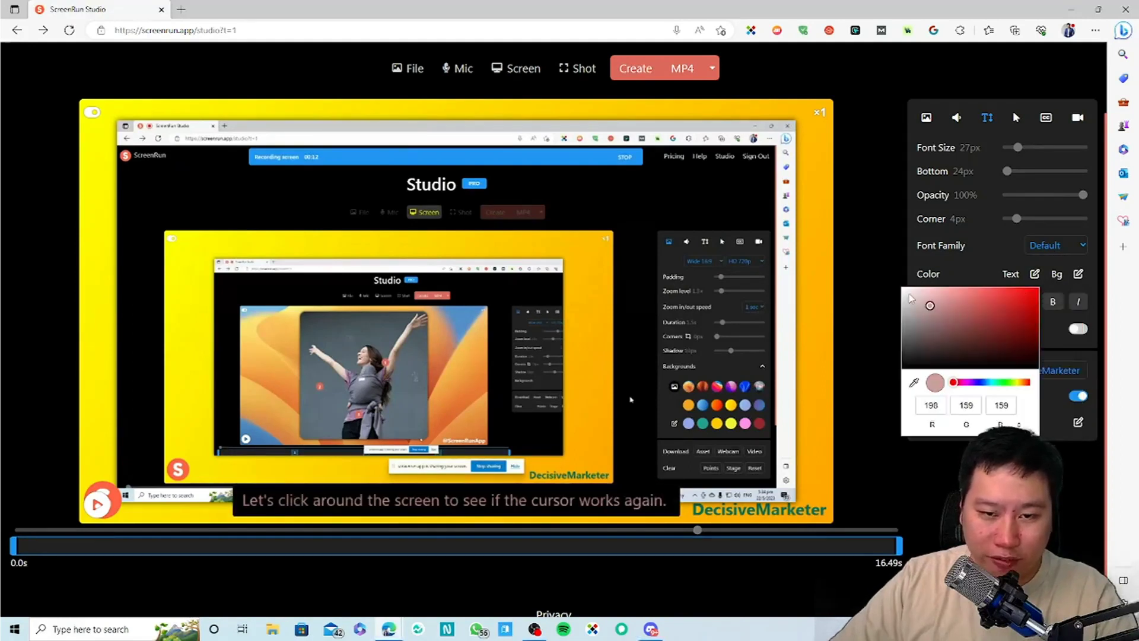
pyautogui.click(992, 278)
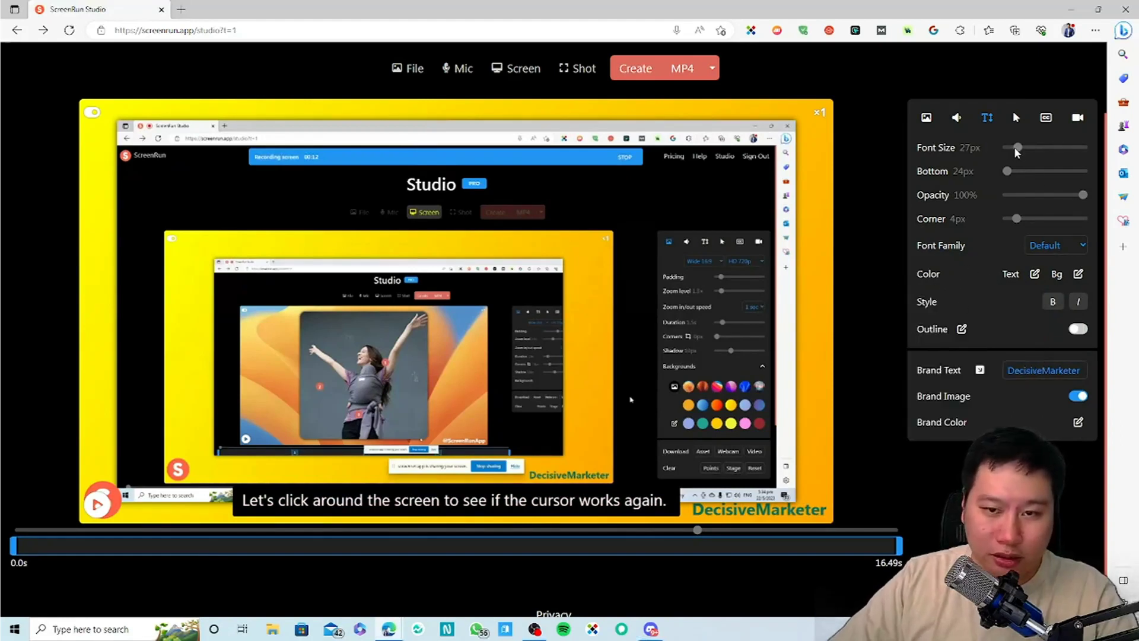
# - Set the caption font size to 20px, the corner rounding to 32px and the background opacity to 0%
pyautogui.moveTo(1014, 149); pyautogui.dragTo(1011, 149)
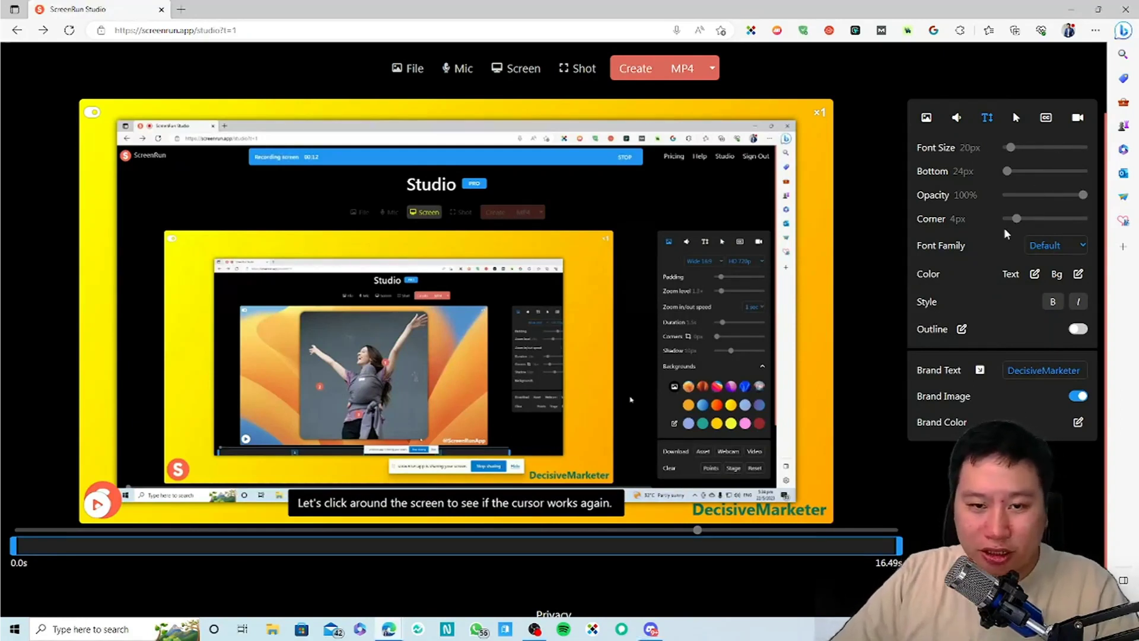
pyautogui.moveTo(1016, 218); pyautogui.dragTo(1091, 221)
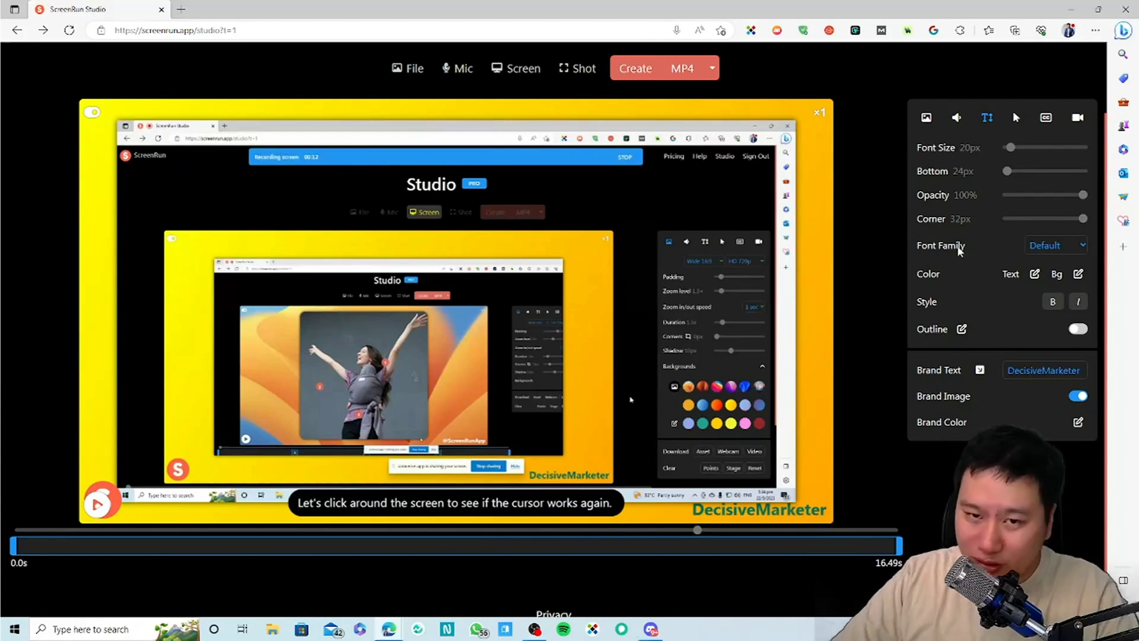
pyautogui.moveTo(1083, 195); pyautogui.dragTo(947, 204)
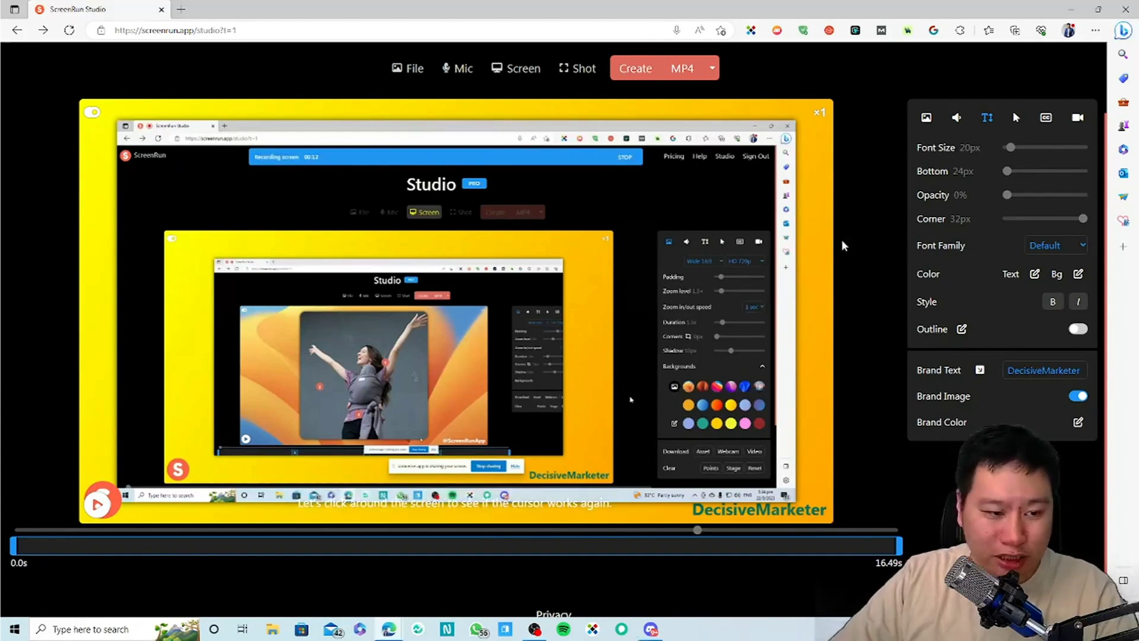
# - Set the caption text color to black, RGB 0, 0, 0
pyautogui.click(1034, 273)
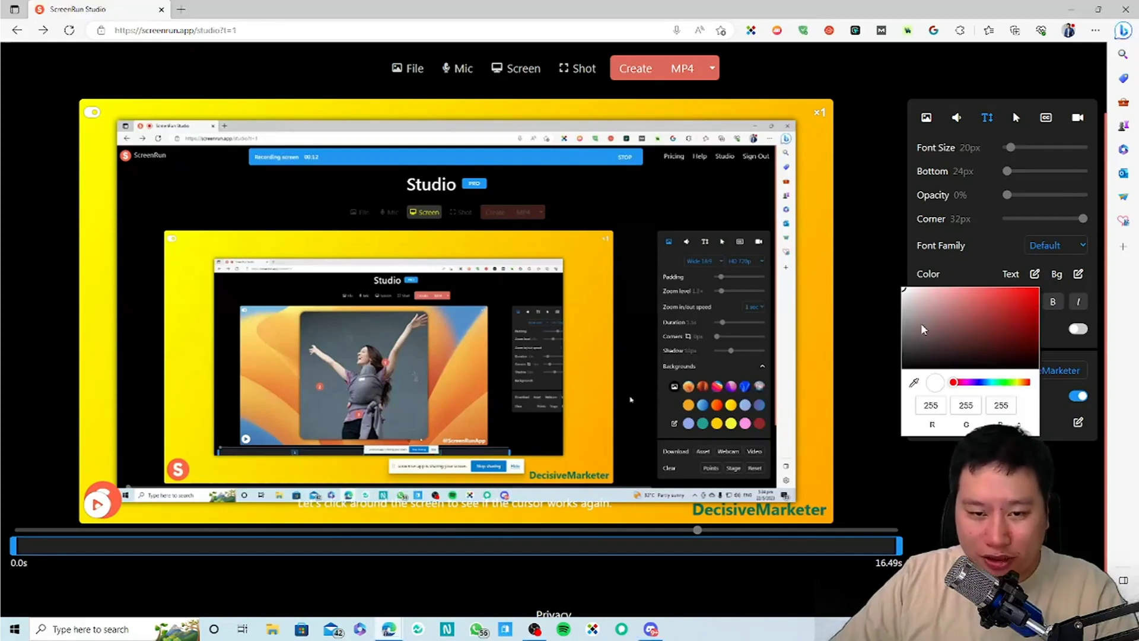
pyautogui.moveTo(904, 291); pyautogui.dragTo(895, 386)
pyautogui.click(983, 254)
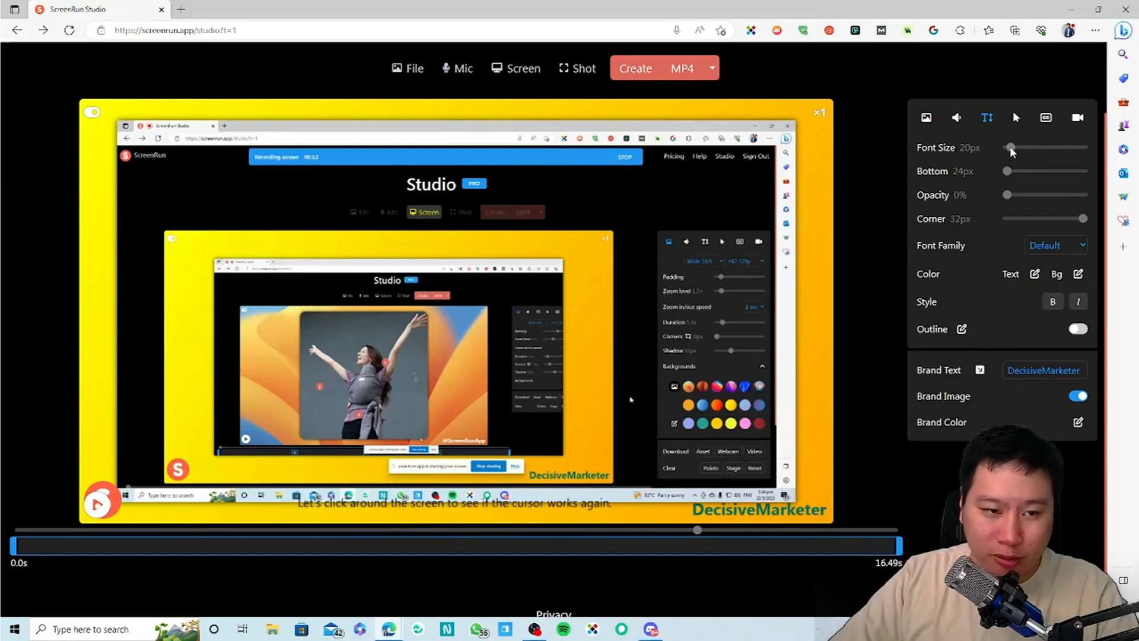
# - Make the caption text bold and set its font size to 22px
pyautogui.moveTo(1010, 147); pyautogui.dragTo(1016, 146)
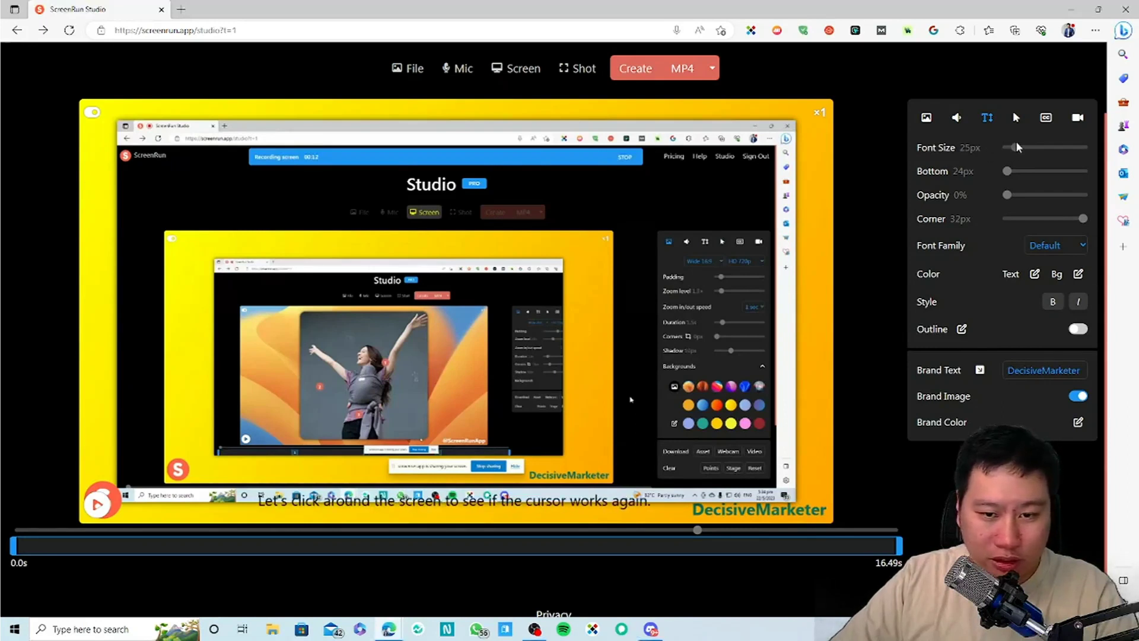
pyautogui.click(1052, 303)
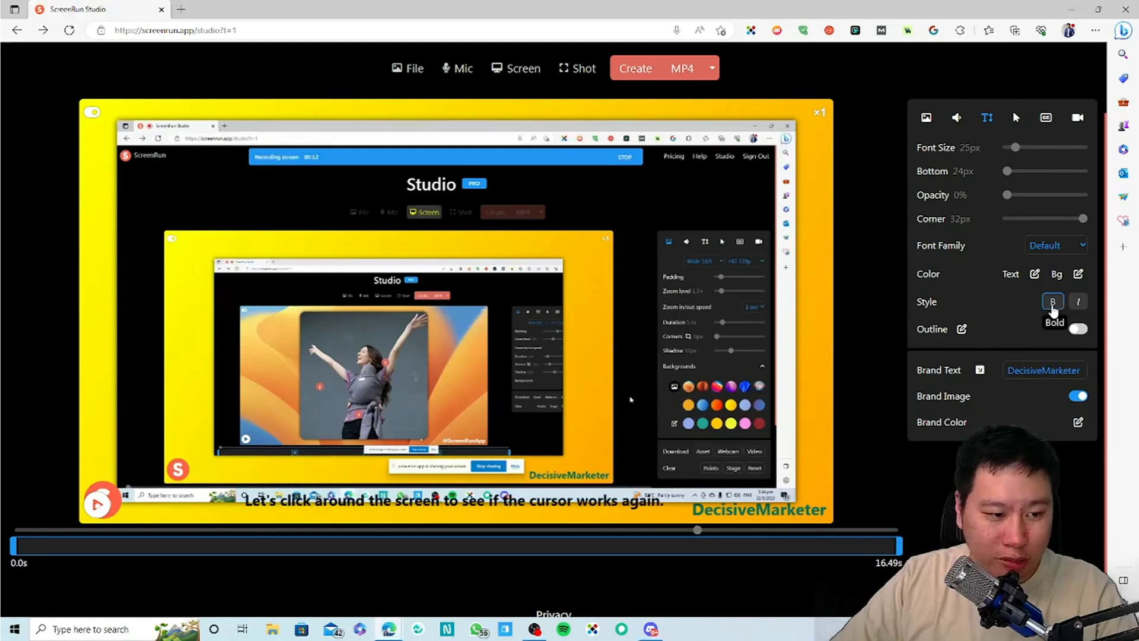
pyautogui.moveTo(1015, 147); pyautogui.dragTo(1013, 148)
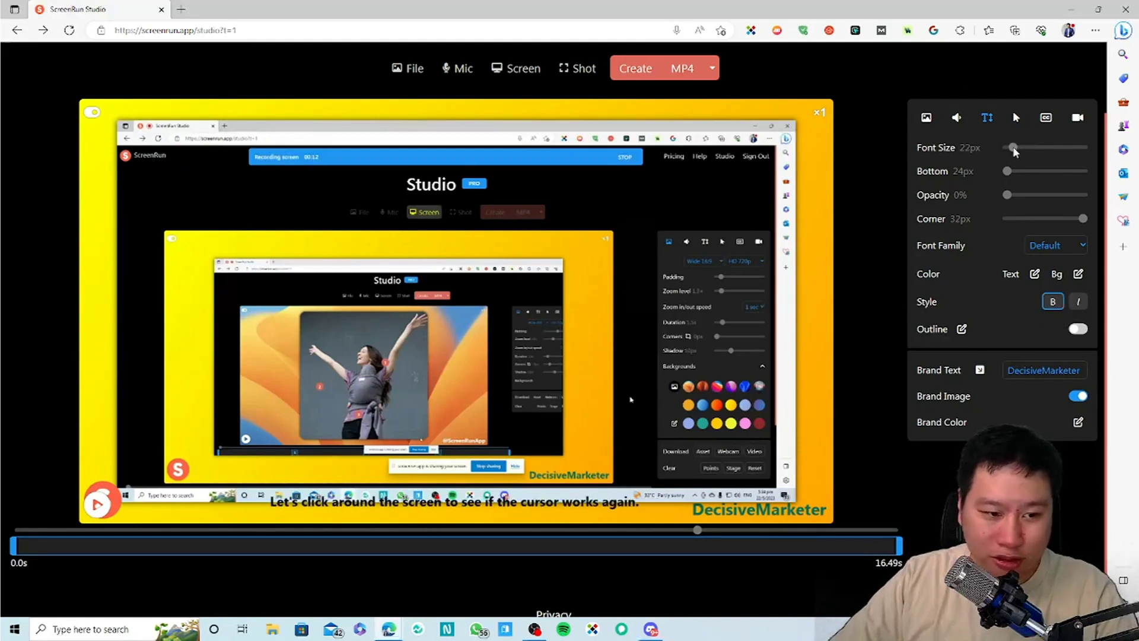
# - Lighten the caption text color to a dark gray
pyautogui.click(1034, 274)
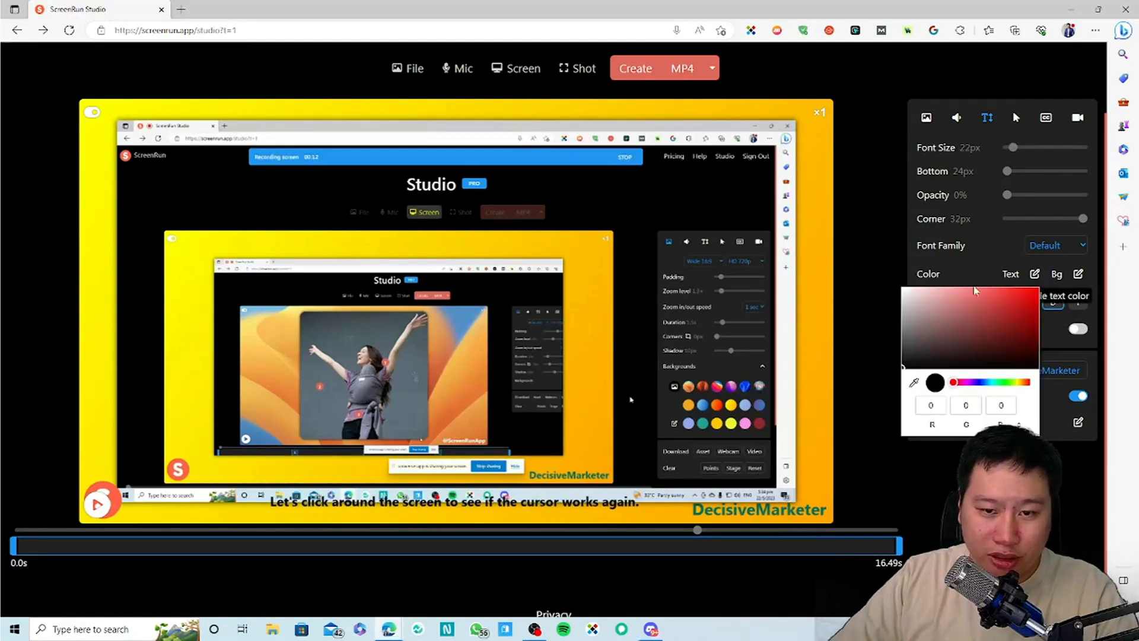
pyautogui.click(905, 335)
pyautogui.moveTo(904, 337); pyautogui.dragTo(892, 357)
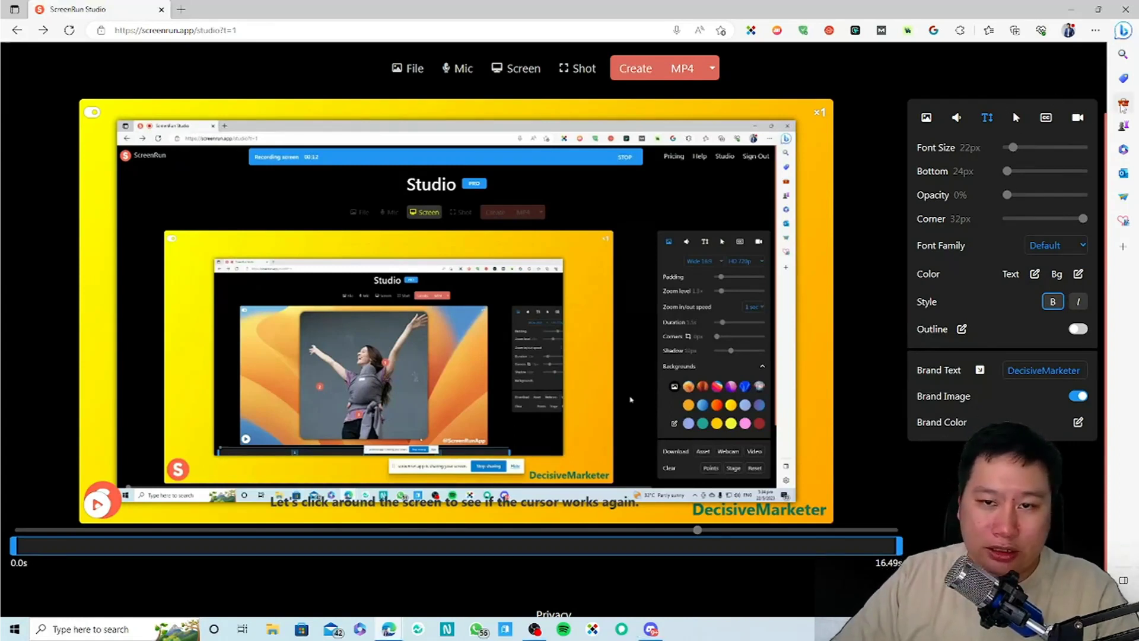
# - View the available export formats without changing the selection, and play back the captioned recording
pyautogui.click(711, 69)
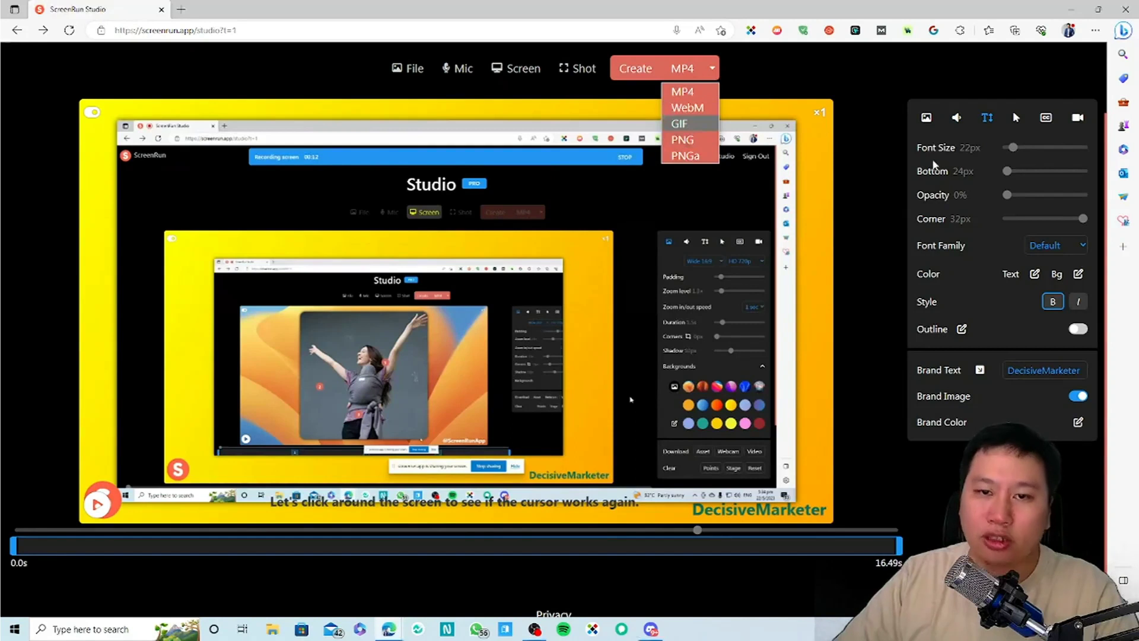
pyautogui.click(960, 147)
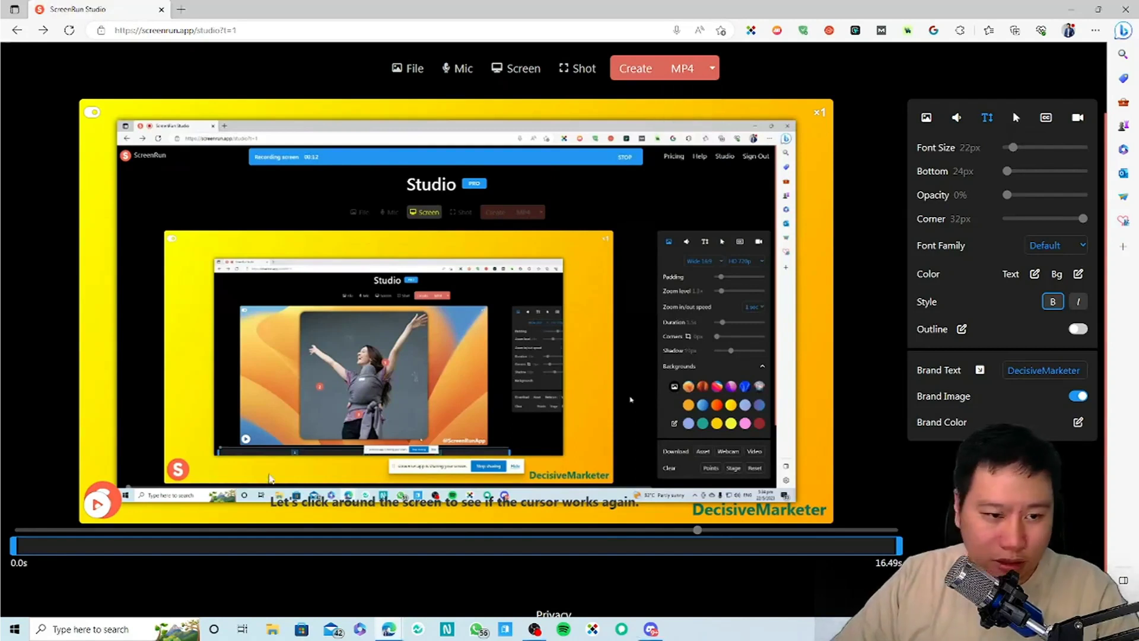
pyautogui.click(99, 504)
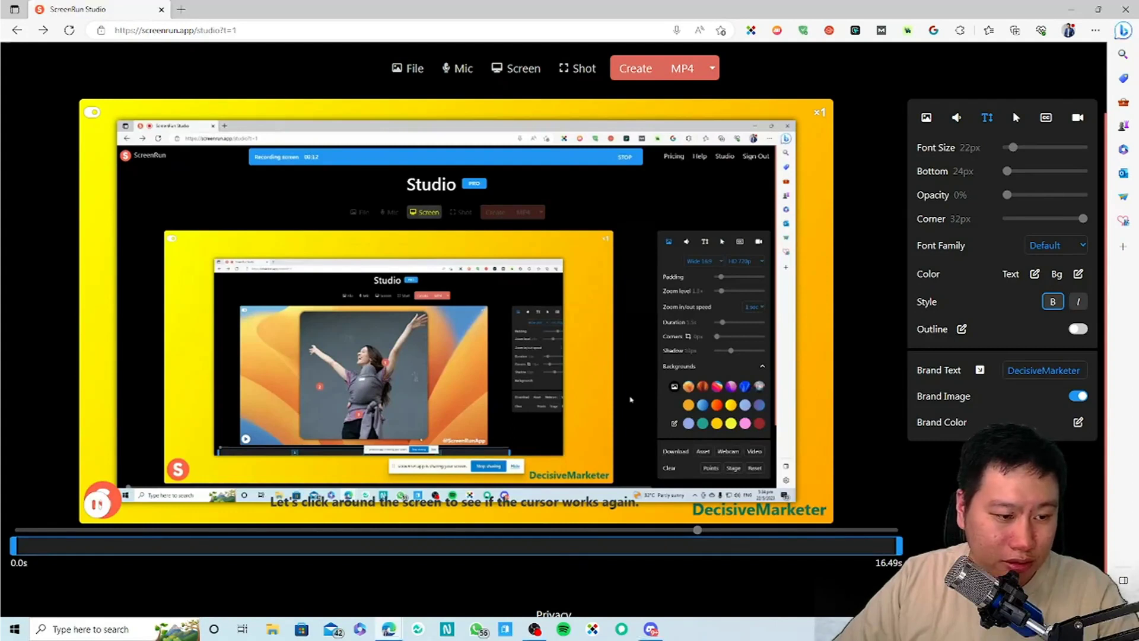
pyautogui.scroll(2, 456, 602)
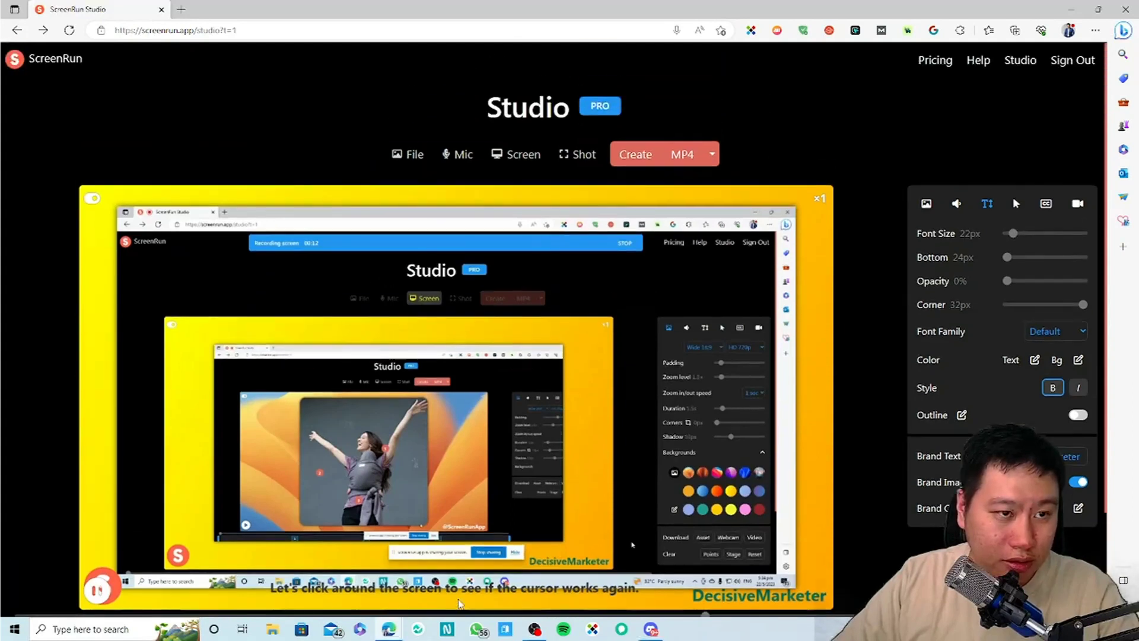
pyautogui.scroll(-3, 457, 605)
pyautogui.scroll(2, 459, 605)
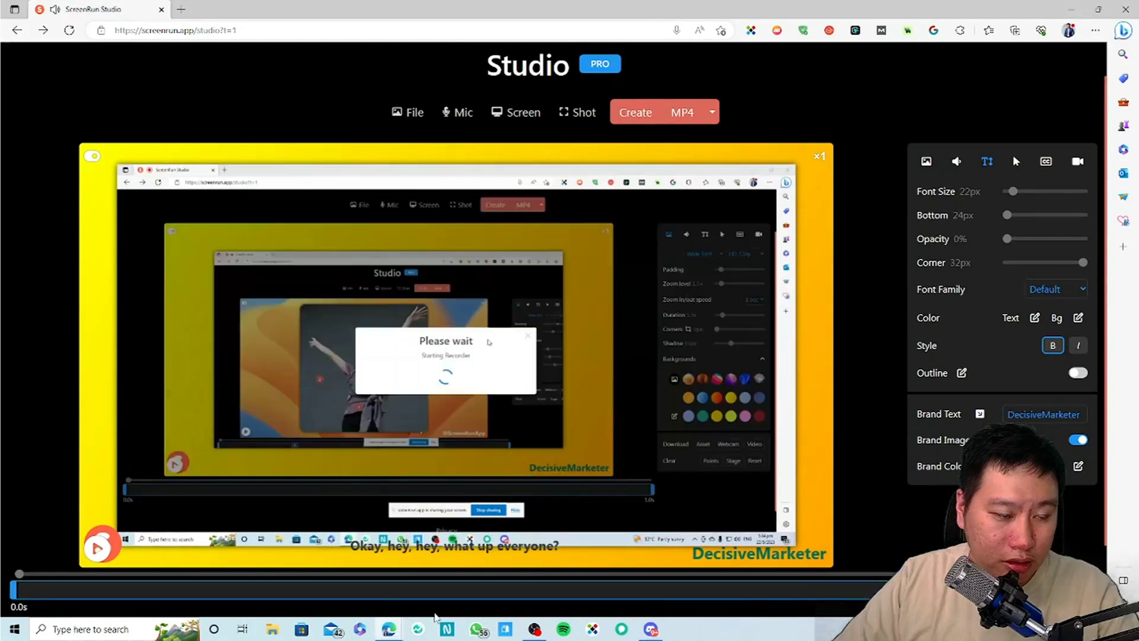
pyautogui.click(98, 546)
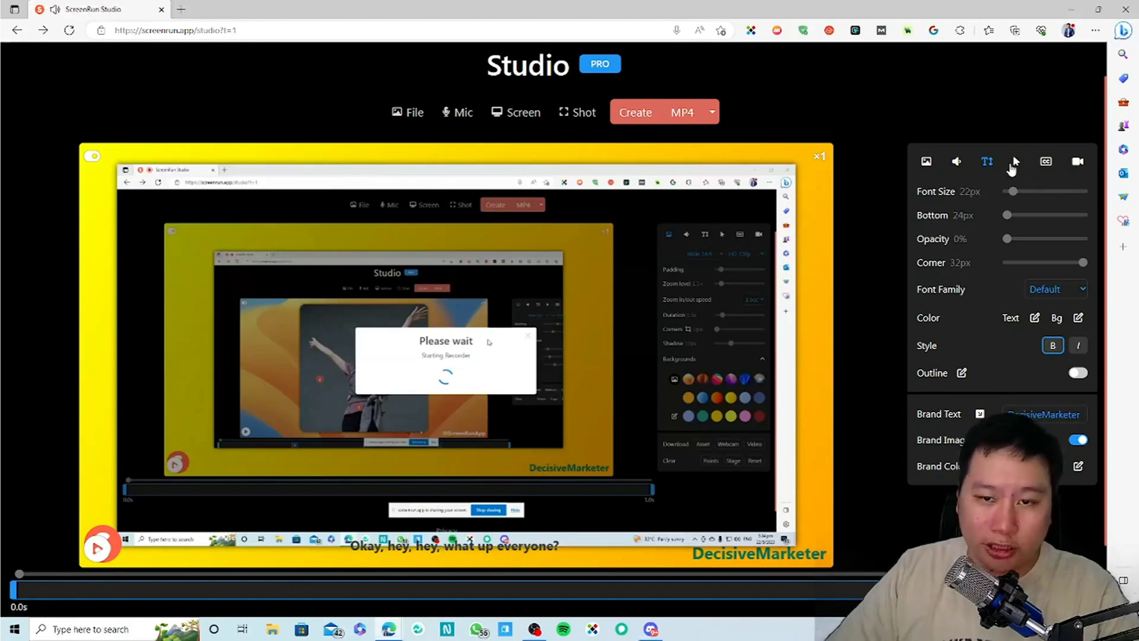
# - Change the recording's cursor style to the solid gray circle
pyautogui.click(1015, 162)
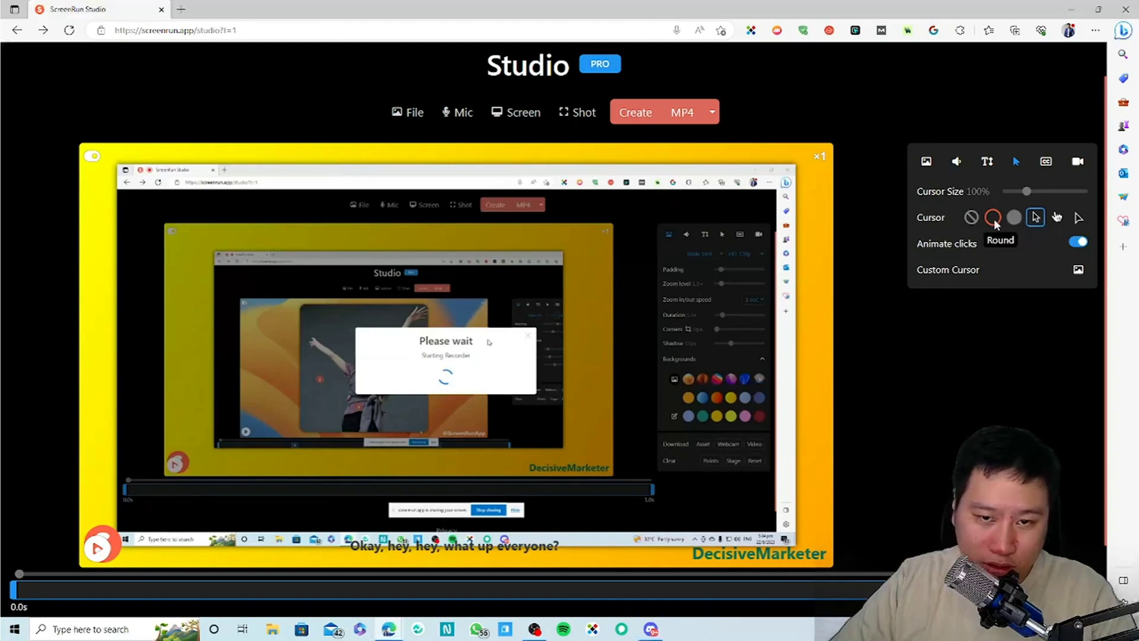
pyautogui.click(1015, 218)
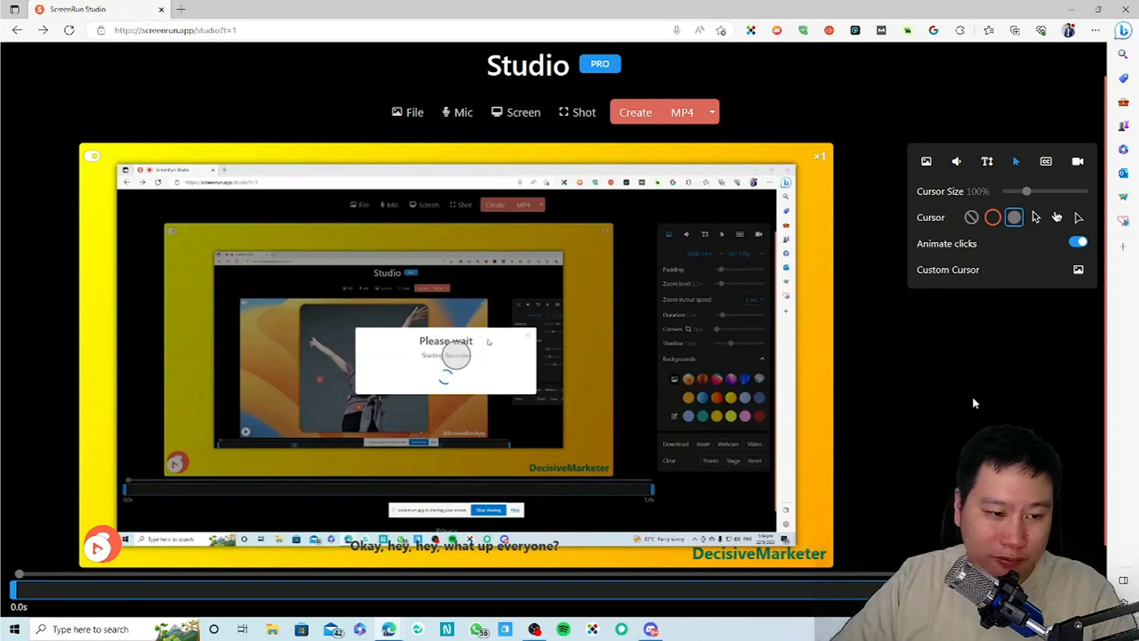
pyautogui.scroll(-2, 974, 403)
pyautogui.scroll(2, 946, 399)
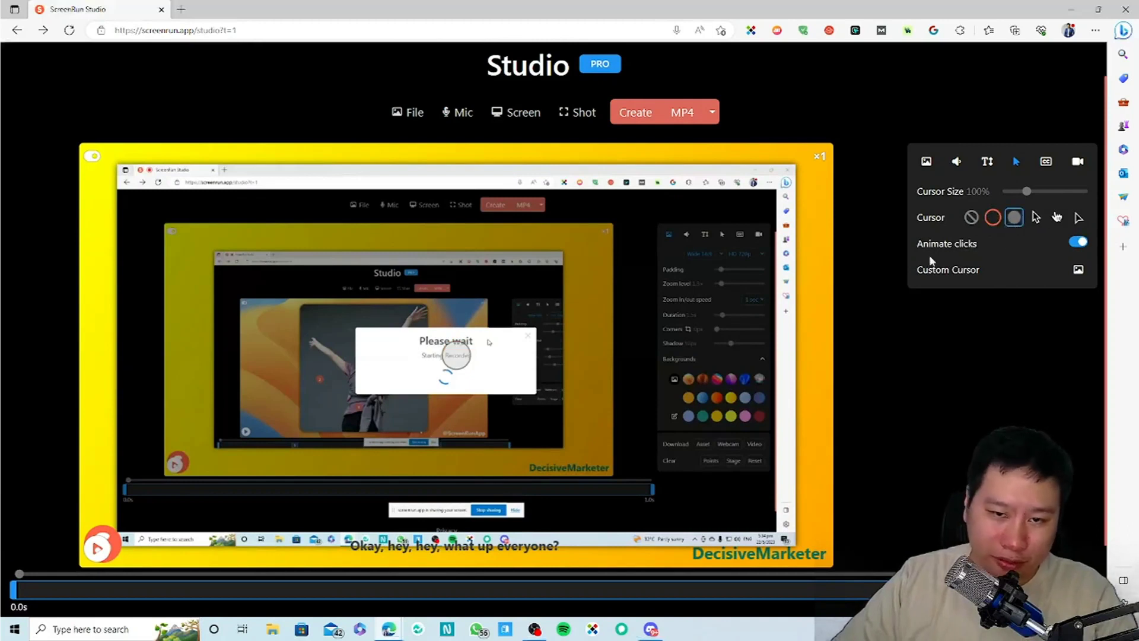
# - Start a new screen recording with the microphone to test the gray circle cursor, sharing the entire Screen 1
pyautogui.click(524, 115)
pyautogui.click(511, 357)
pyautogui.click(513, 358)
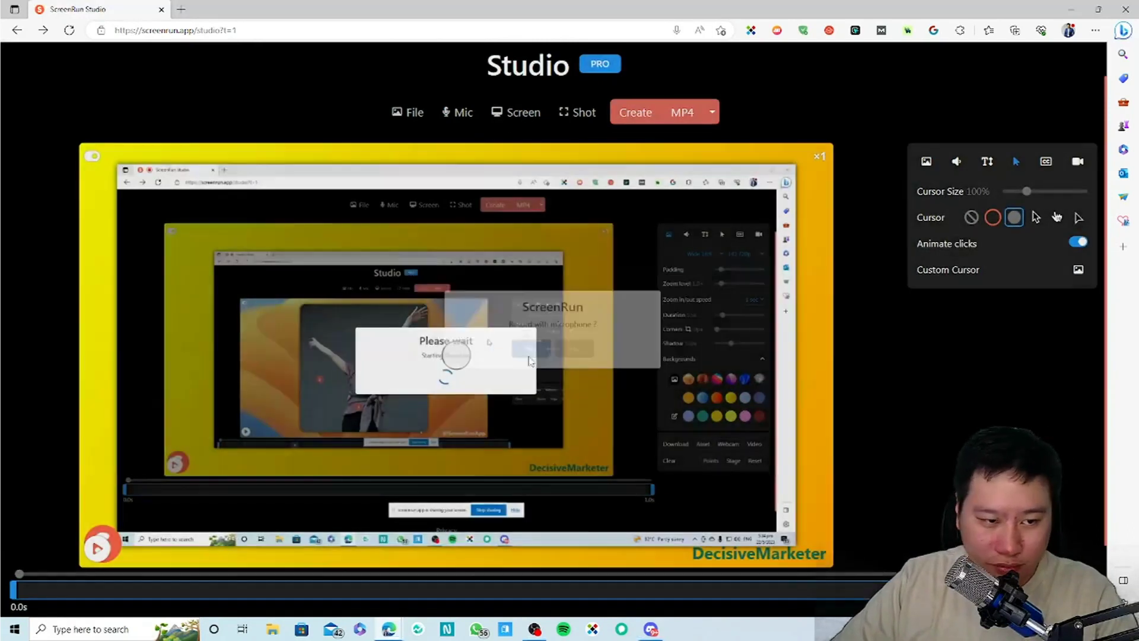
pyautogui.click(668, 89)
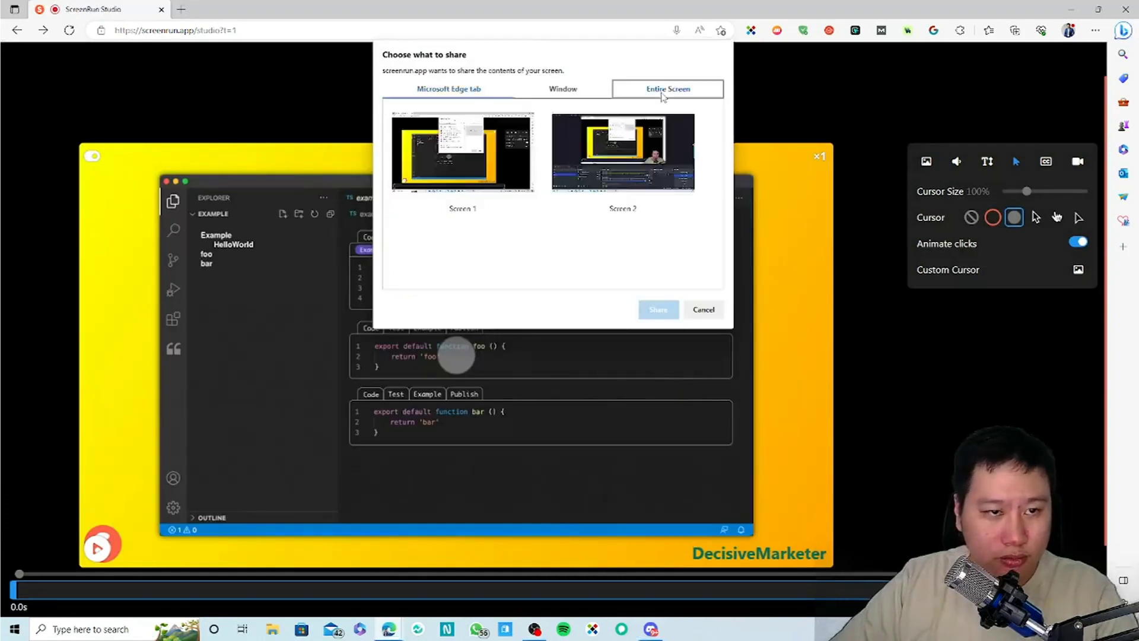
pyautogui.click(513, 178)
pyautogui.click(658, 309)
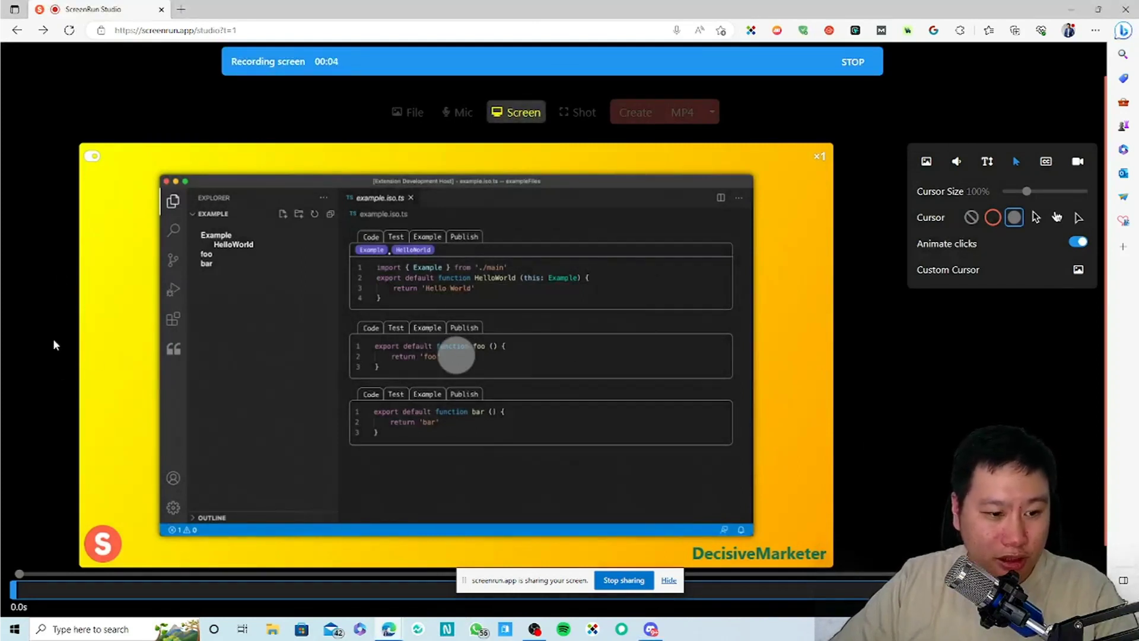
# - Scroll the studio page up and down during the cursor test, stop the recording, and decline transcription
pyautogui.scroll(1, 57, 296)
pyautogui.scroll(-1, 55, 259)
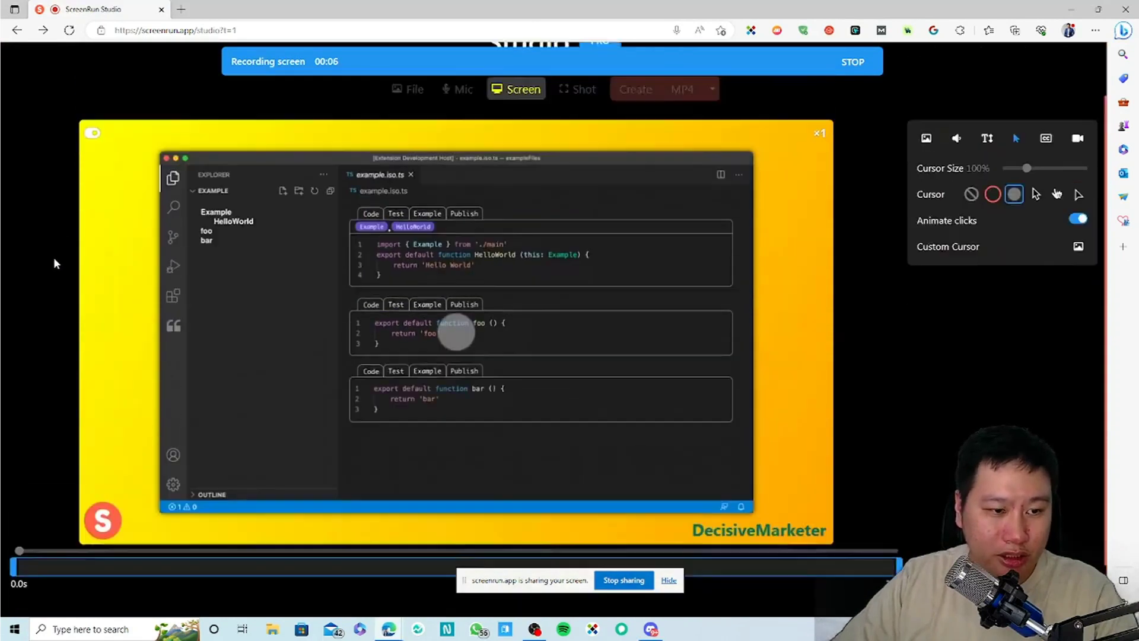
pyautogui.scroll(1, 56, 249)
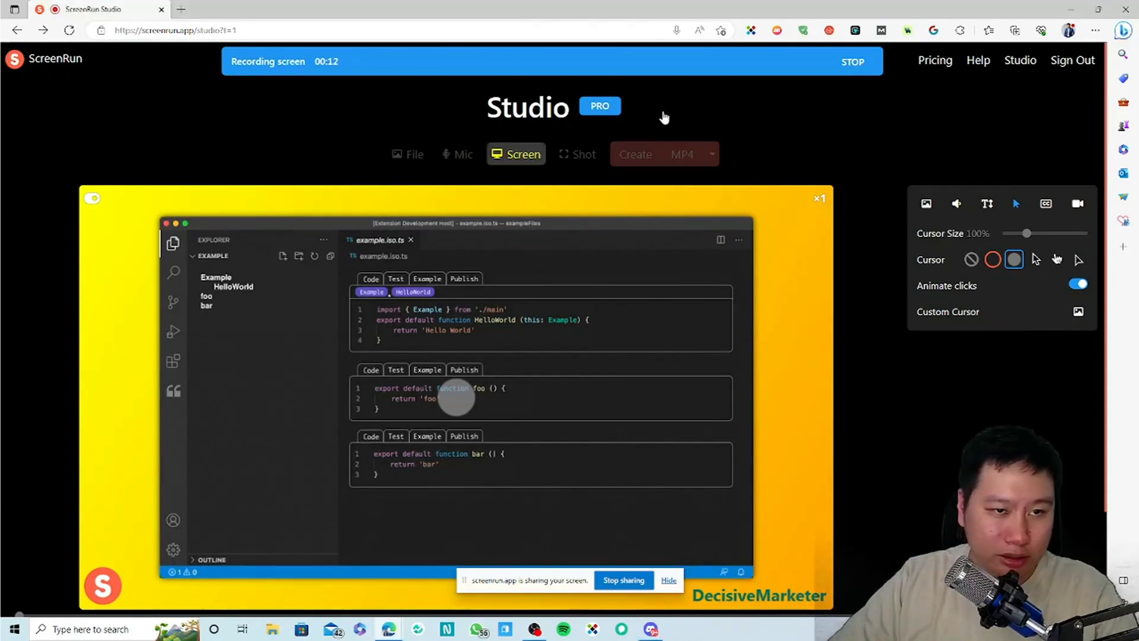
pyautogui.click(849, 61)
pyautogui.click(581, 356)
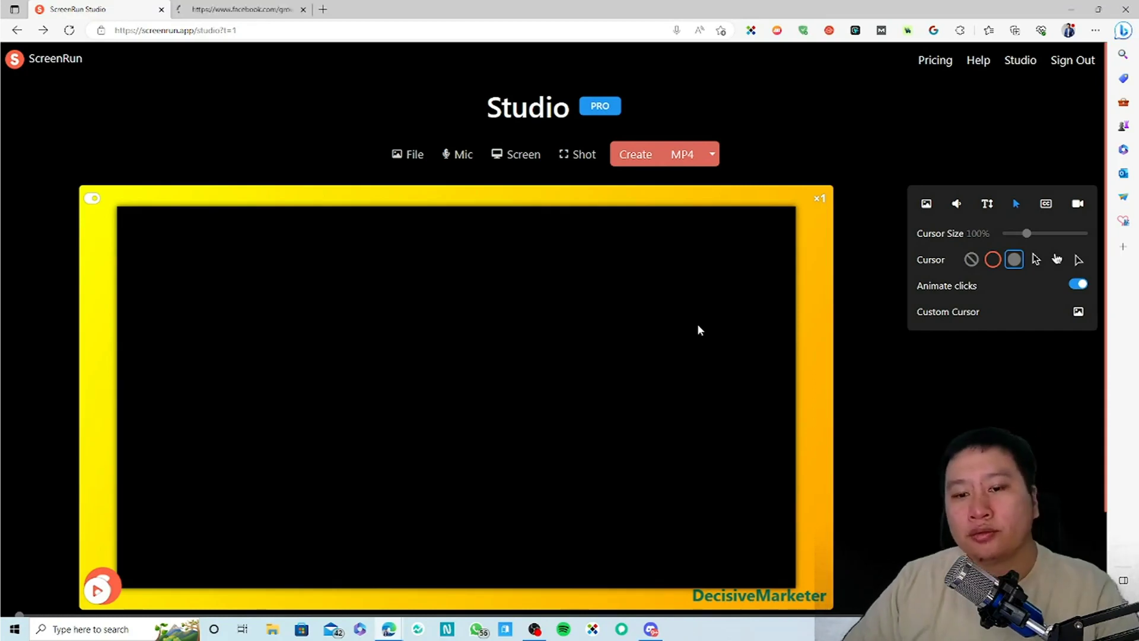
pyautogui.scroll(-2, 900, 452)
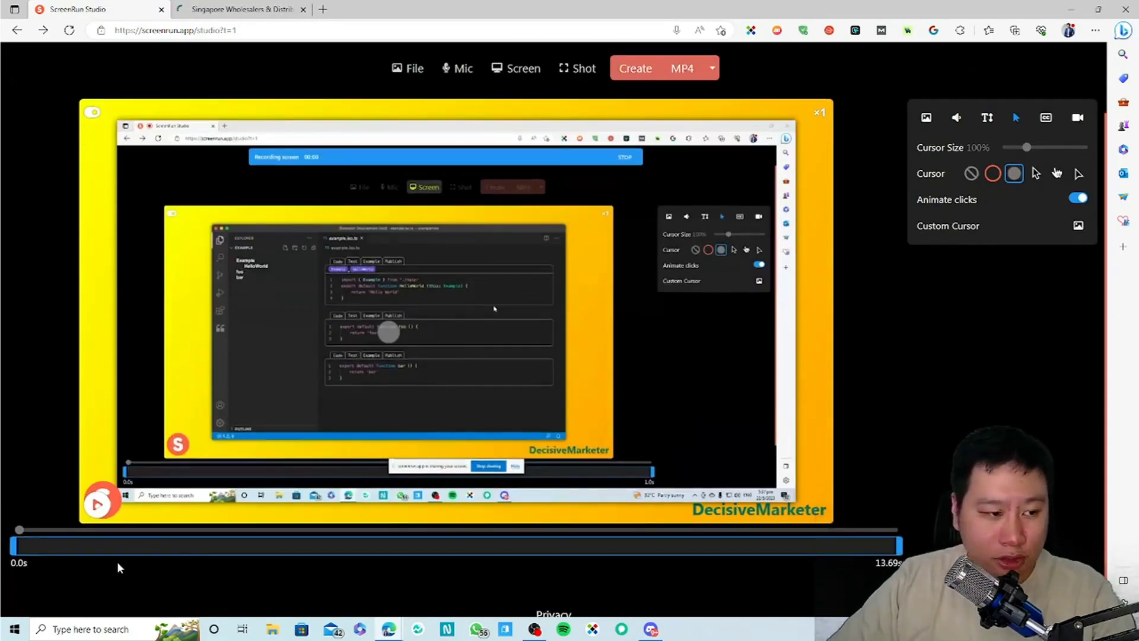
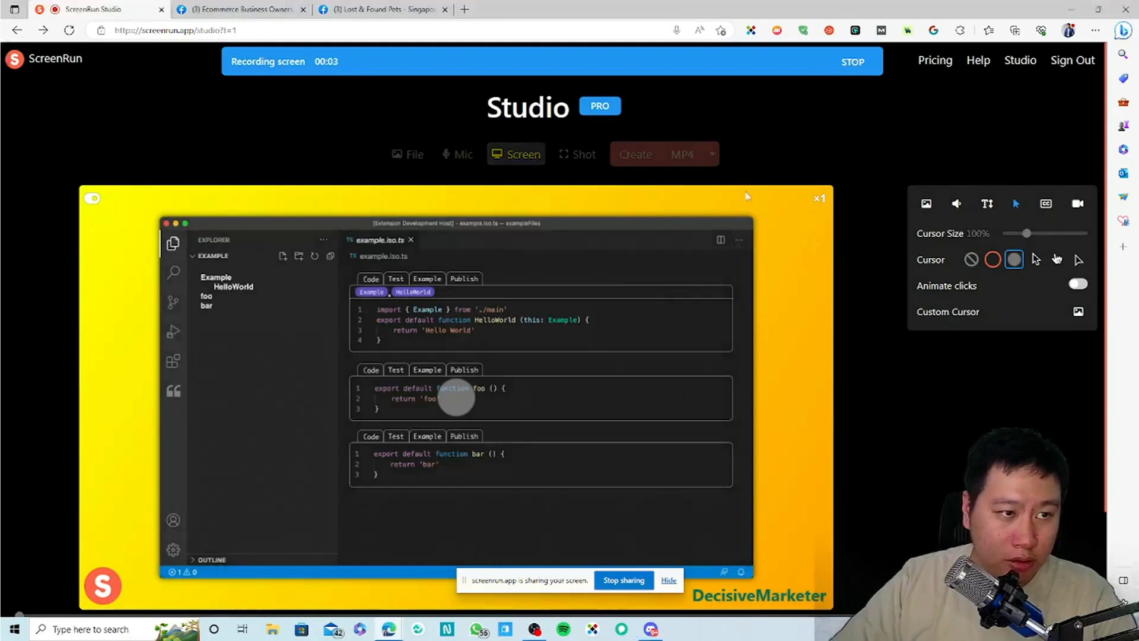
# - Switch the cursor style to the standard arrow while the new recording is running
pyautogui.click(1035, 259)
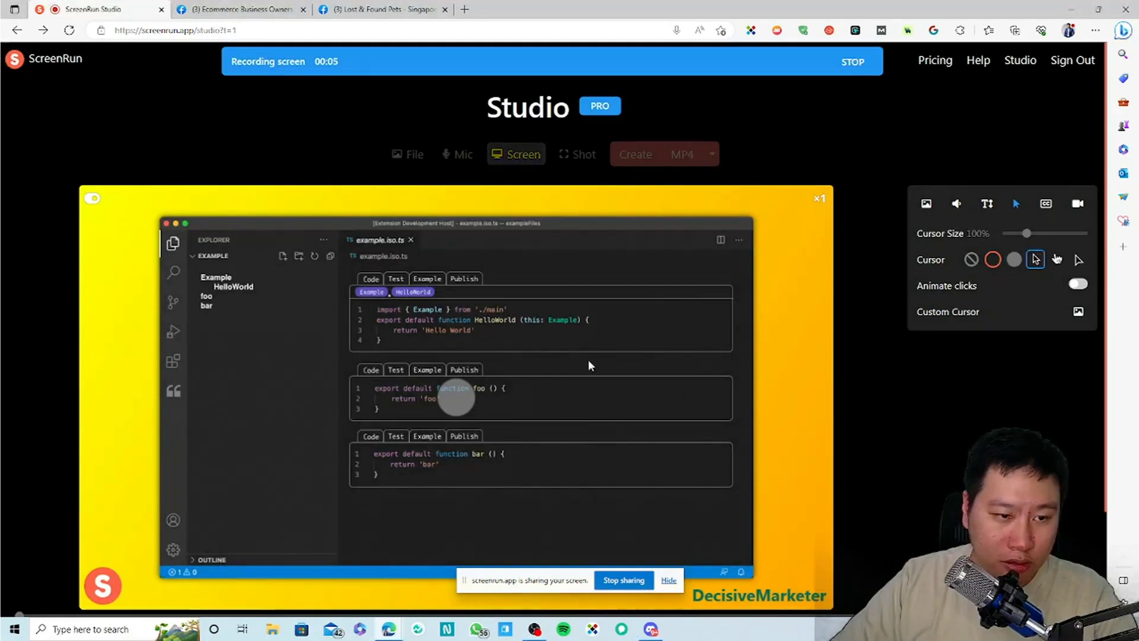
# - While recording, switch the cursor style to the pointing hand and to Funky, briefly moving around the page with each
pyautogui.click(1056, 259)
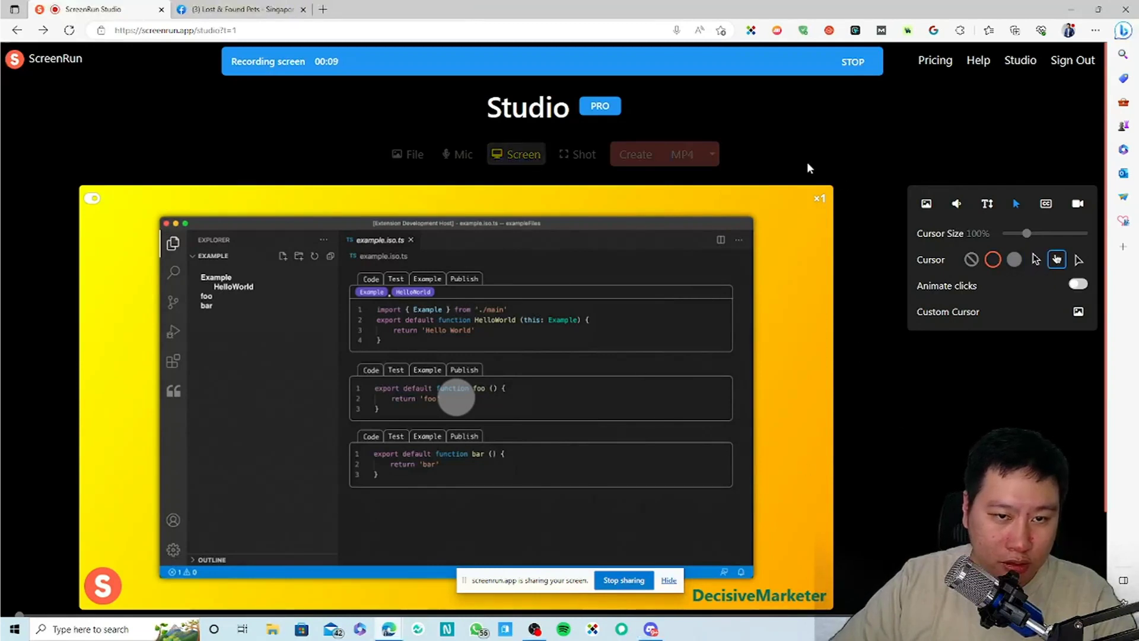
pyautogui.moveTo(799, 168); pyautogui.dragTo(835, 173)
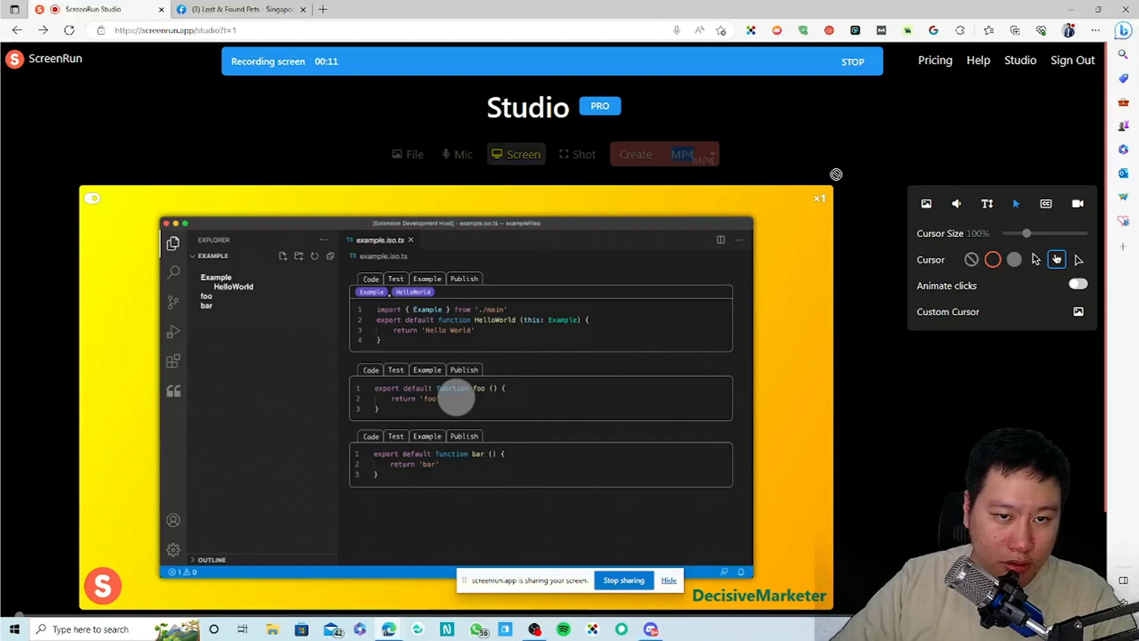
pyautogui.click(794, 172)
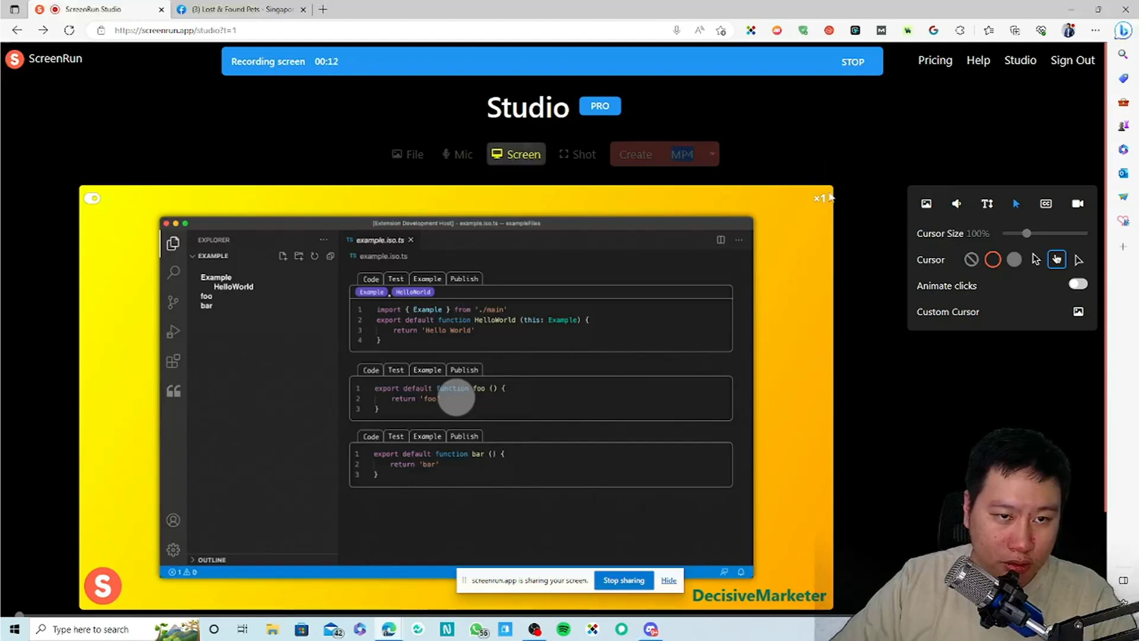
pyautogui.click(1078, 260)
pyautogui.scroll(-1, 833, 460)
pyautogui.scroll(1, 832, 459)
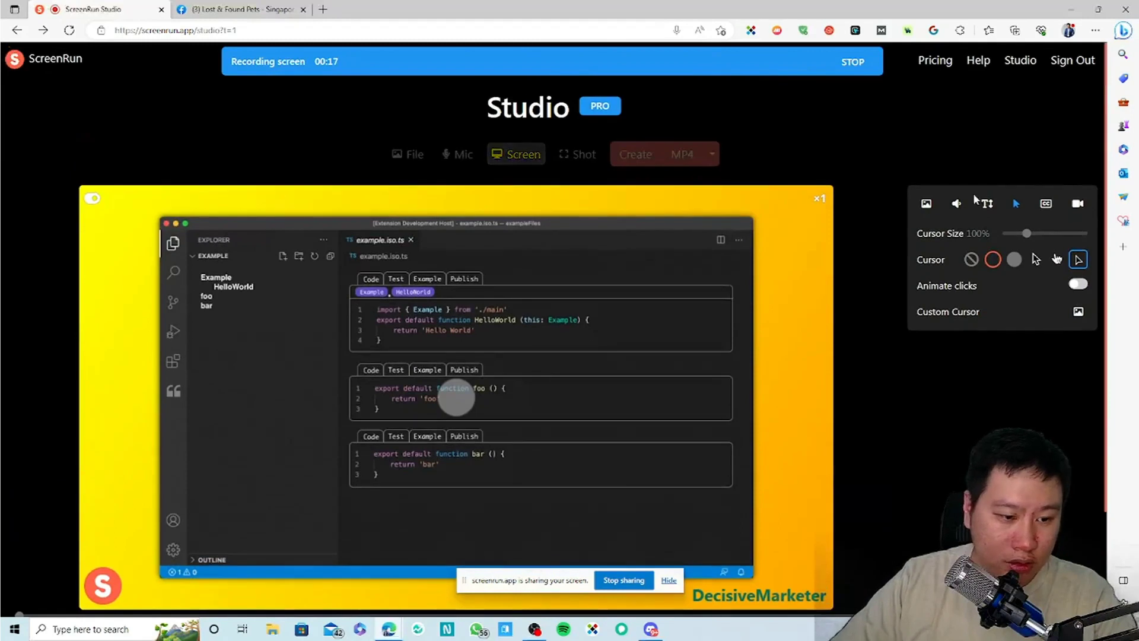
# - Stop the screen recording and agree to transcribe it
pyautogui.click(852, 63)
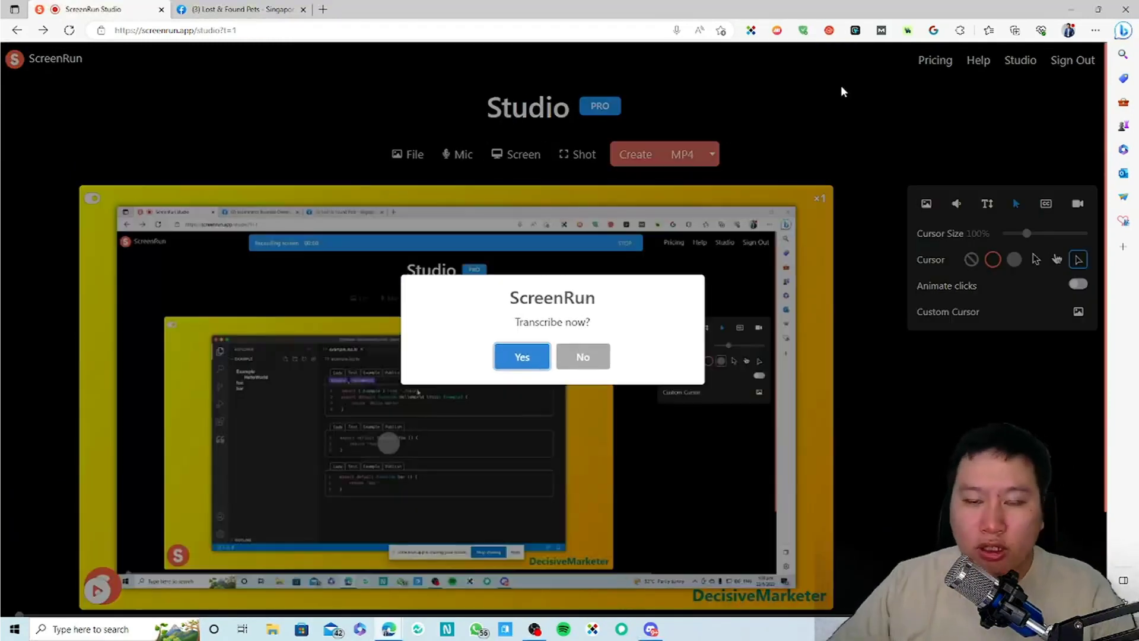
pyautogui.click(538, 357)
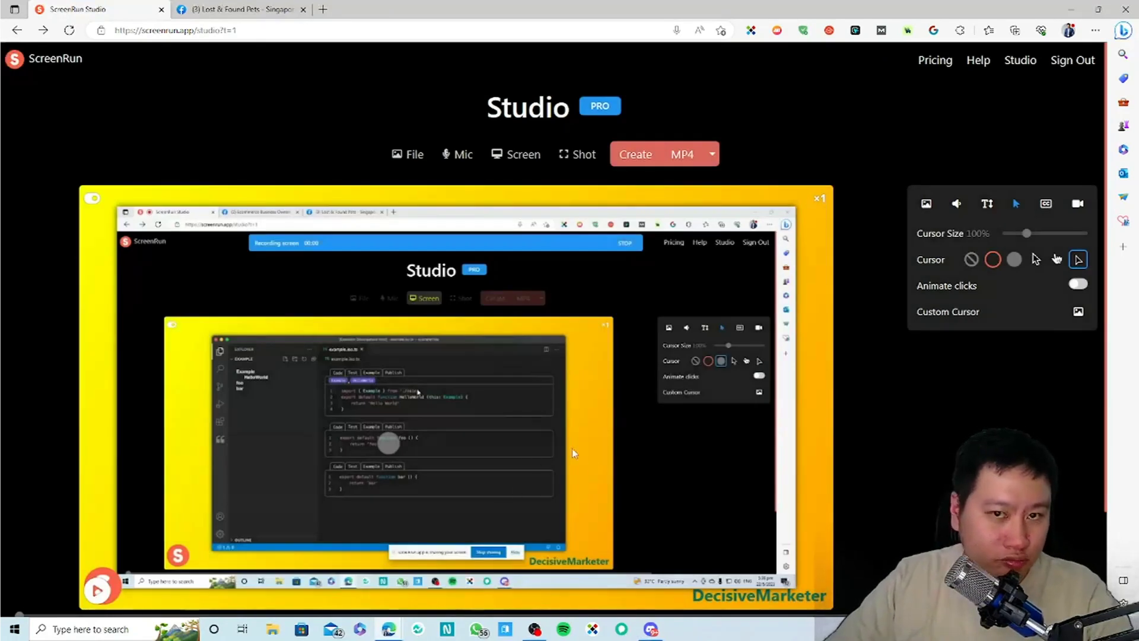
# - Play back the transcribed recording to check the cursor, and review its closed captions
pyautogui.scroll(-2, 857, 446)
pyautogui.click(101, 464)
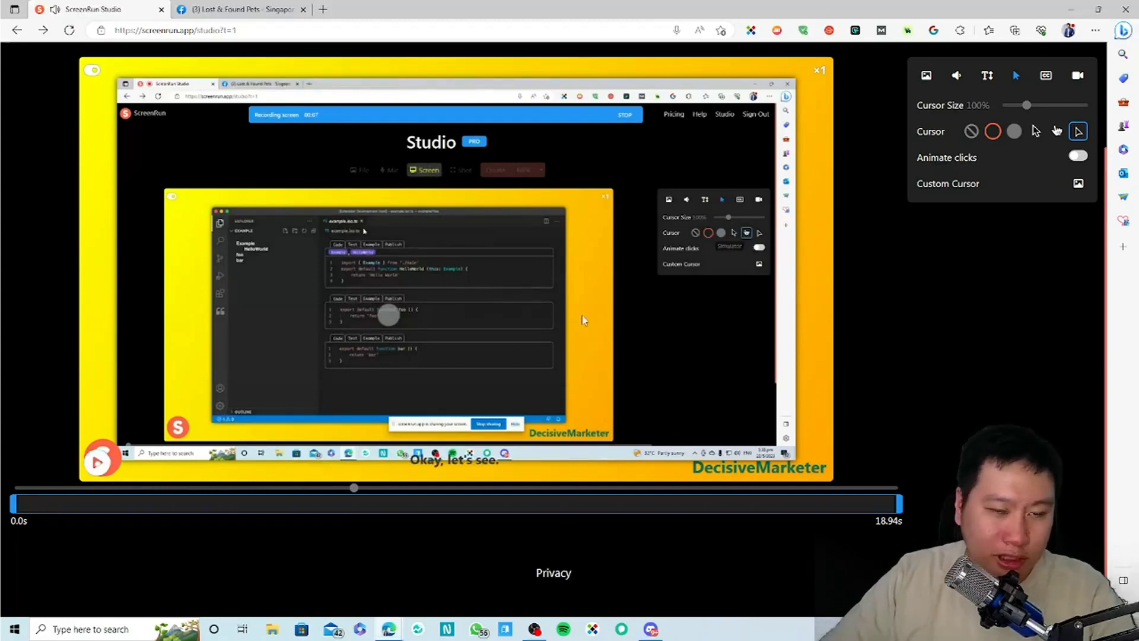
pyautogui.scroll(2, 912, 395)
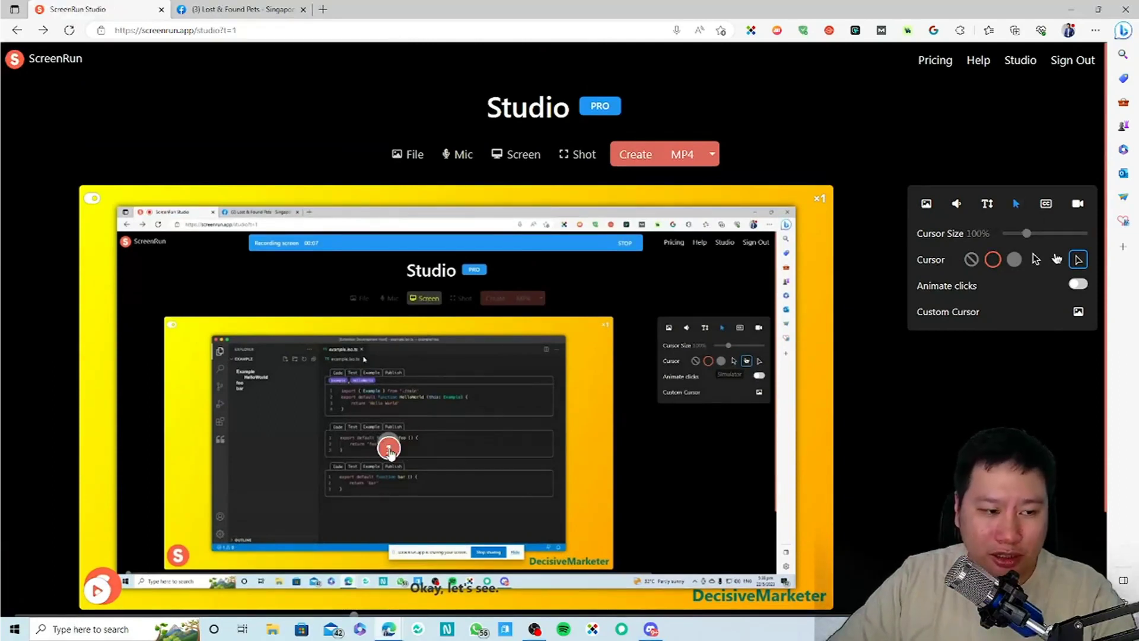
pyautogui.scroll(-2, 569, 332)
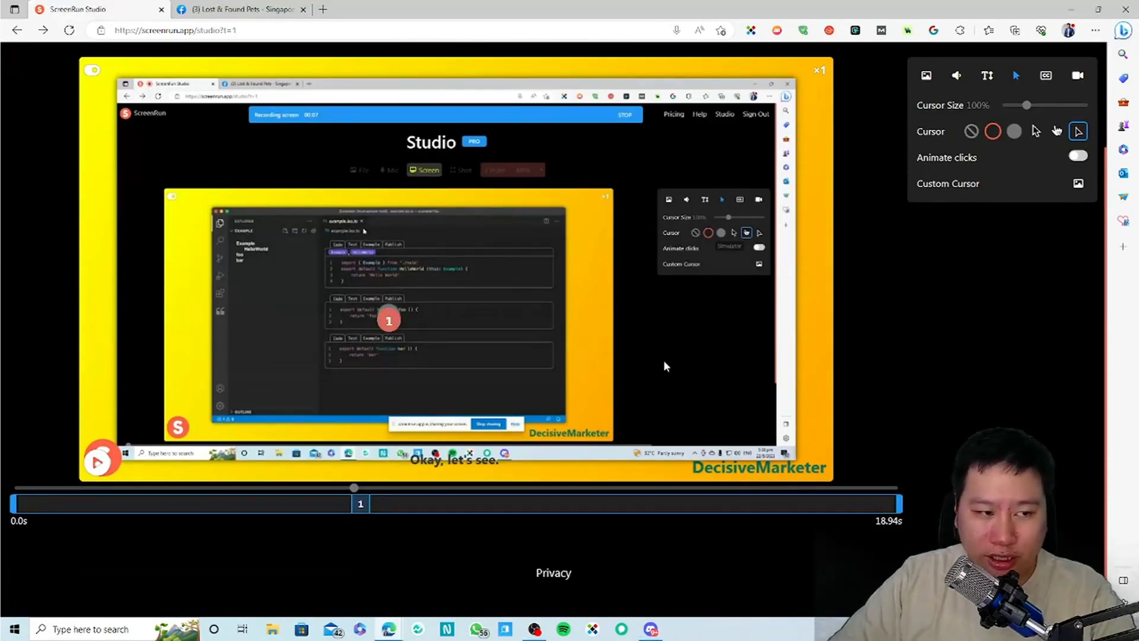
pyautogui.scroll(2, 921, 416)
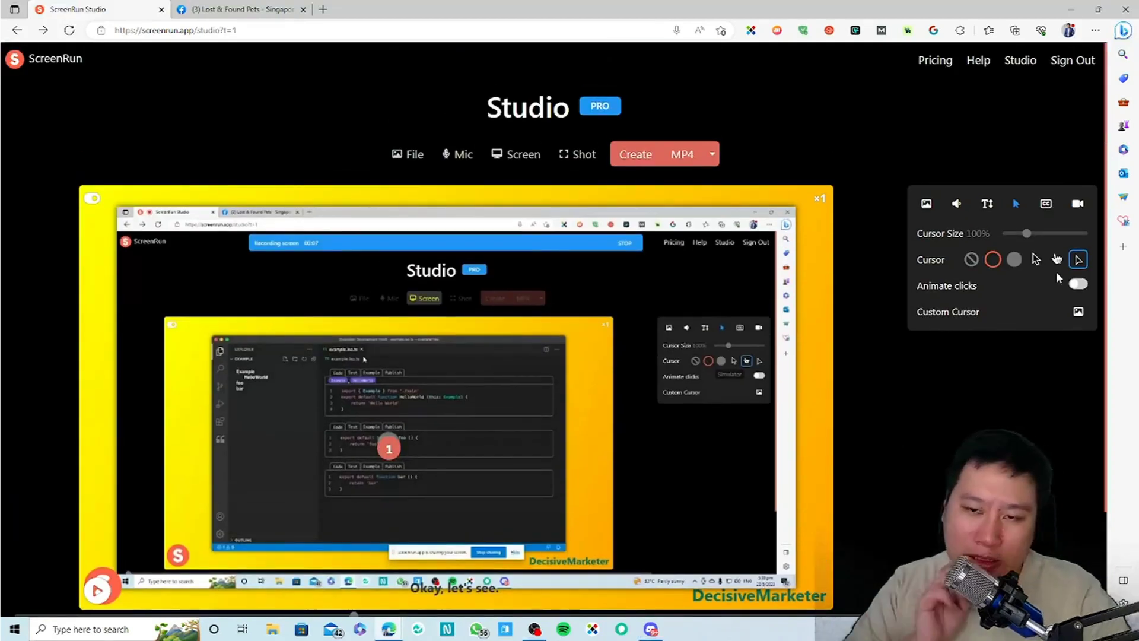
pyautogui.click(1046, 203)
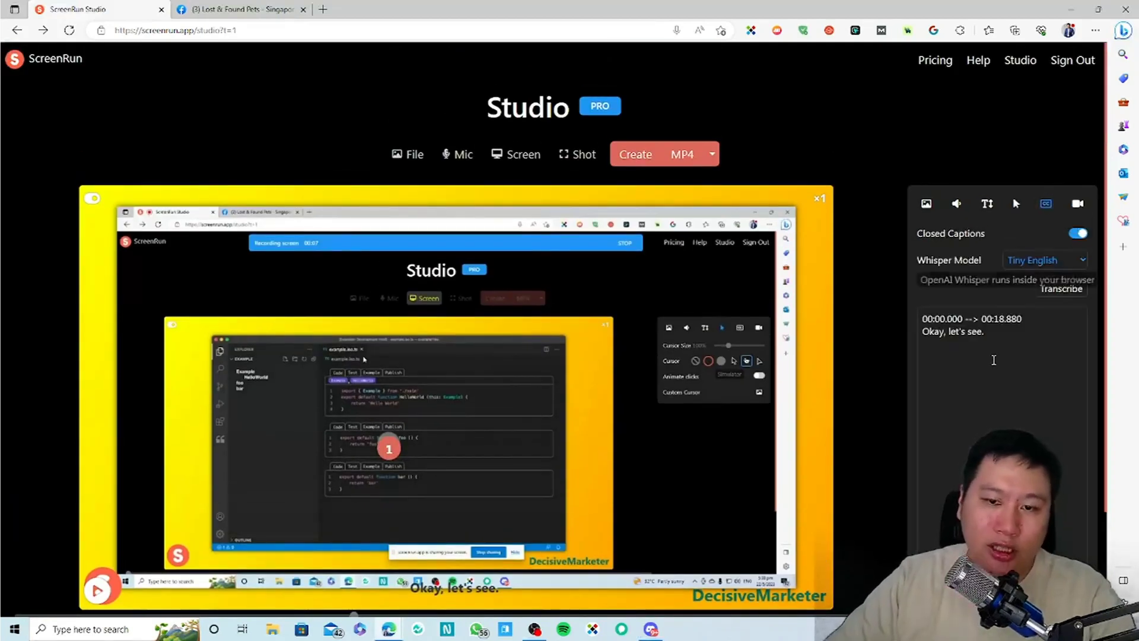
# - Enable the webcam overlay with camera access allowed, and move it to the upper-right corner of the video canvas
pyautogui.click(1067, 206)
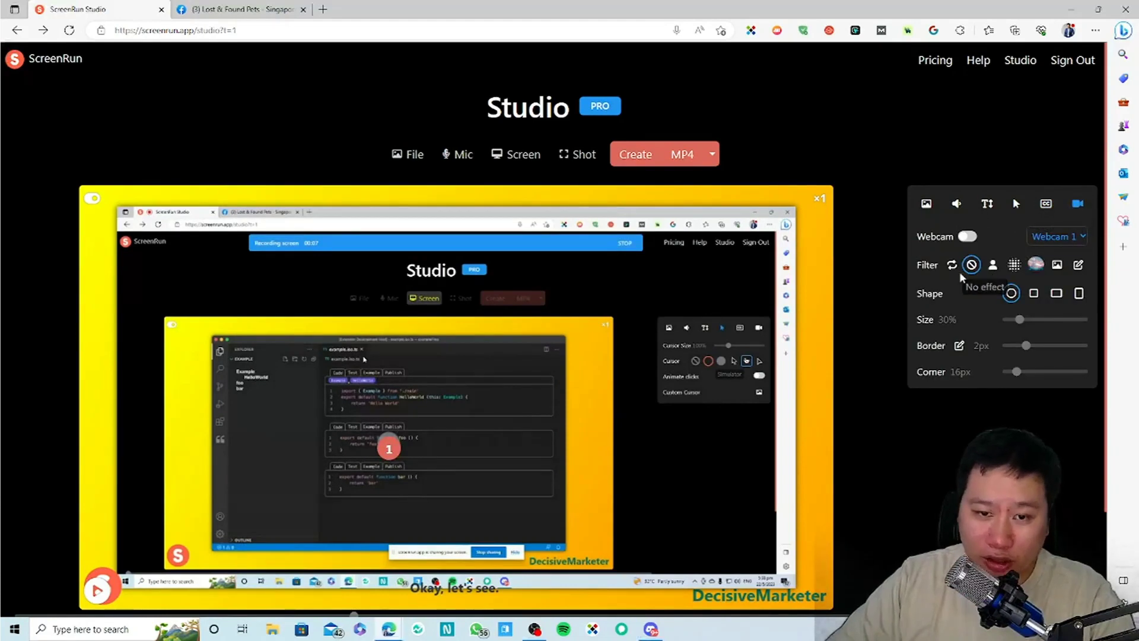
pyautogui.click(956, 236)
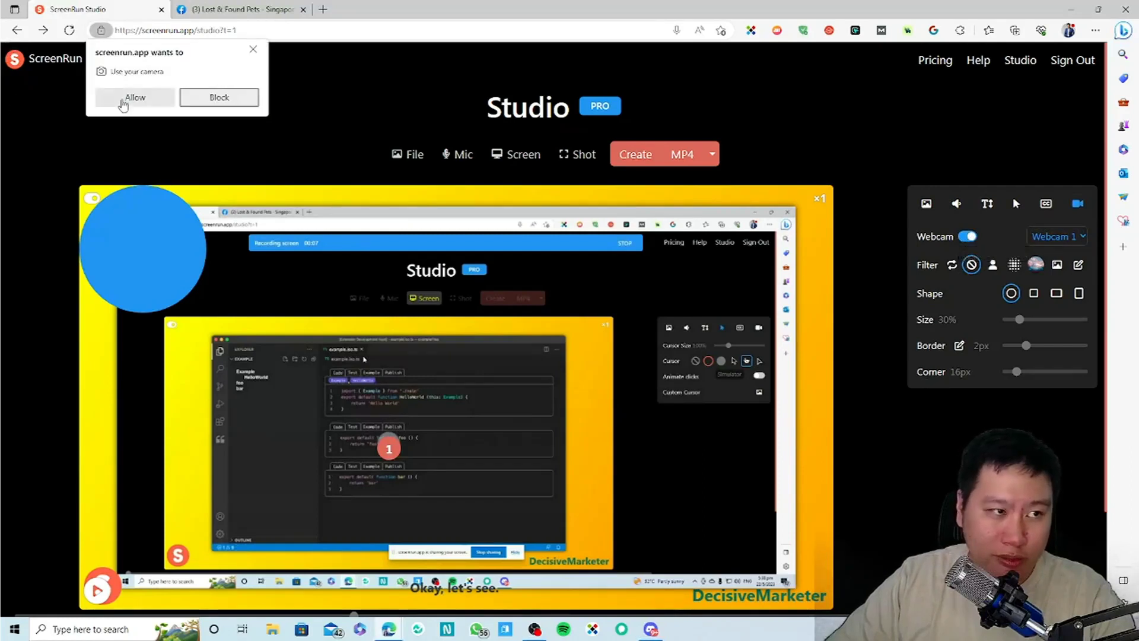
pyautogui.click(123, 105)
pyautogui.moveTo(128, 254); pyautogui.dragTo(776, 252)
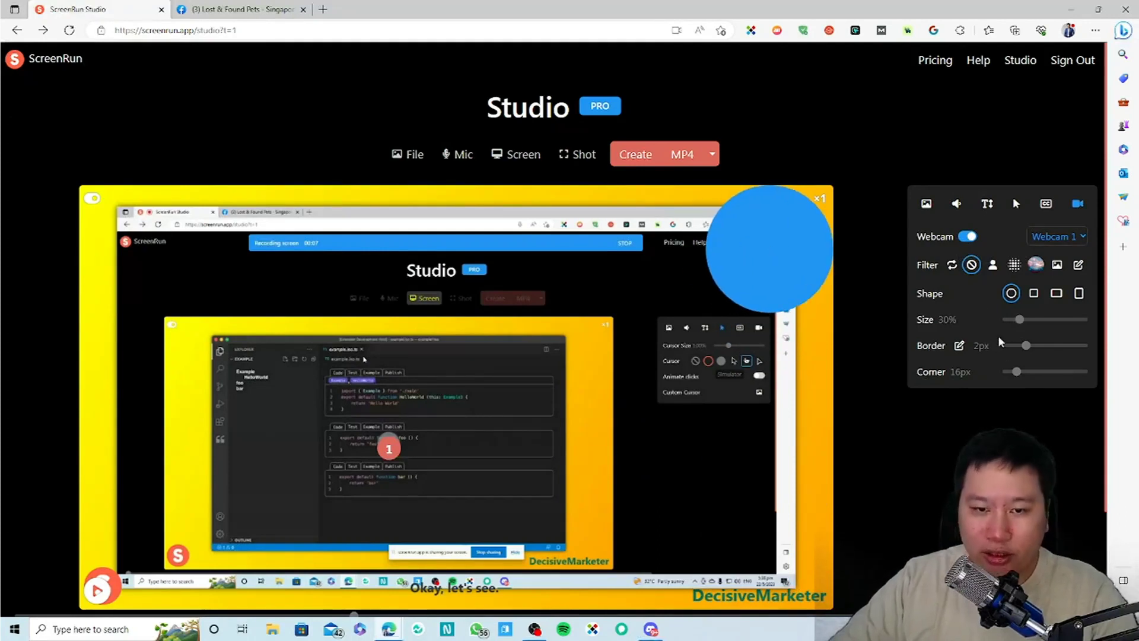
# - Set the webcam overlay's corner to 27px and size to 20%, and place it against the canvas's right edge
pyautogui.moveTo(1017, 372)
pyautogui.mouseDown()
pyautogui.moveTo(1032, 375)
pyautogui.moveTo(1007, 375)
pyautogui.moveTo(1023, 373)
pyautogui.mouseUp()
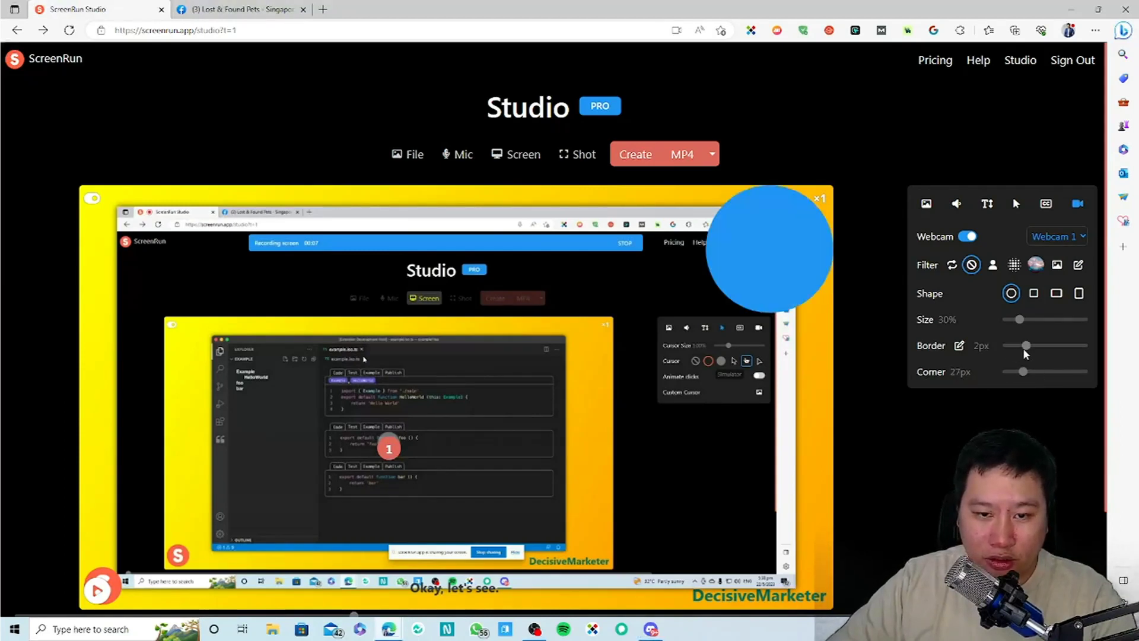
pyautogui.moveTo(1020, 321); pyautogui.dragTo(1007, 323)
pyautogui.moveTo(775, 241); pyautogui.dragTo(812, 264)
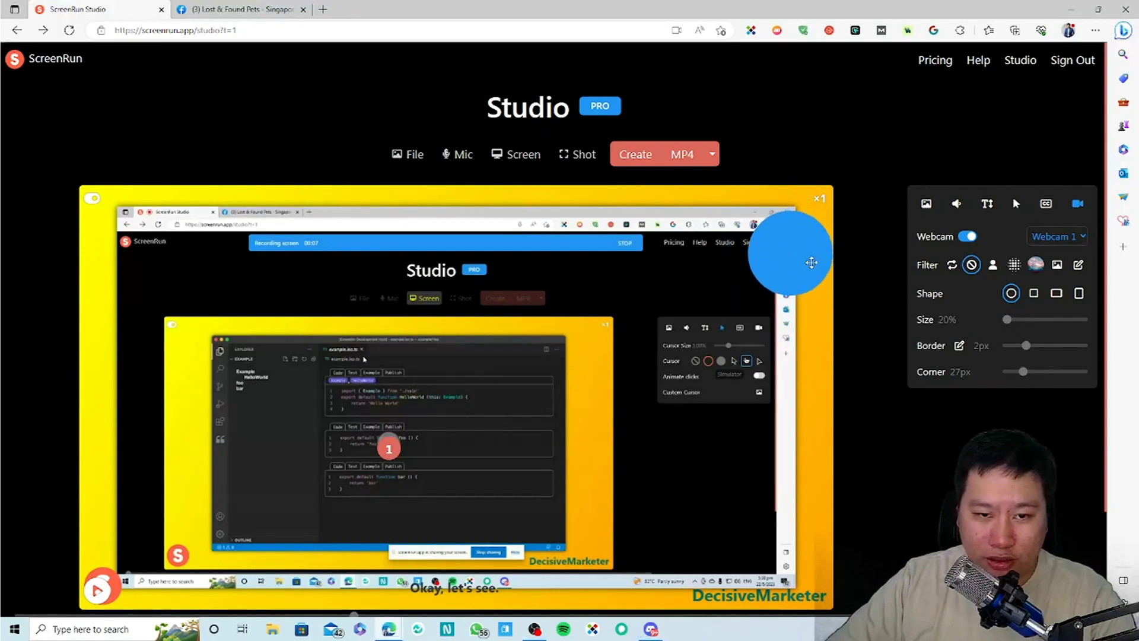
# - Try the square, landscape and portrait webcam shapes, and return to the circle
pyautogui.click(1035, 294)
pyautogui.click(1056, 294)
pyautogui.click(1078, 294)
pyautogui.click(1011, 297)
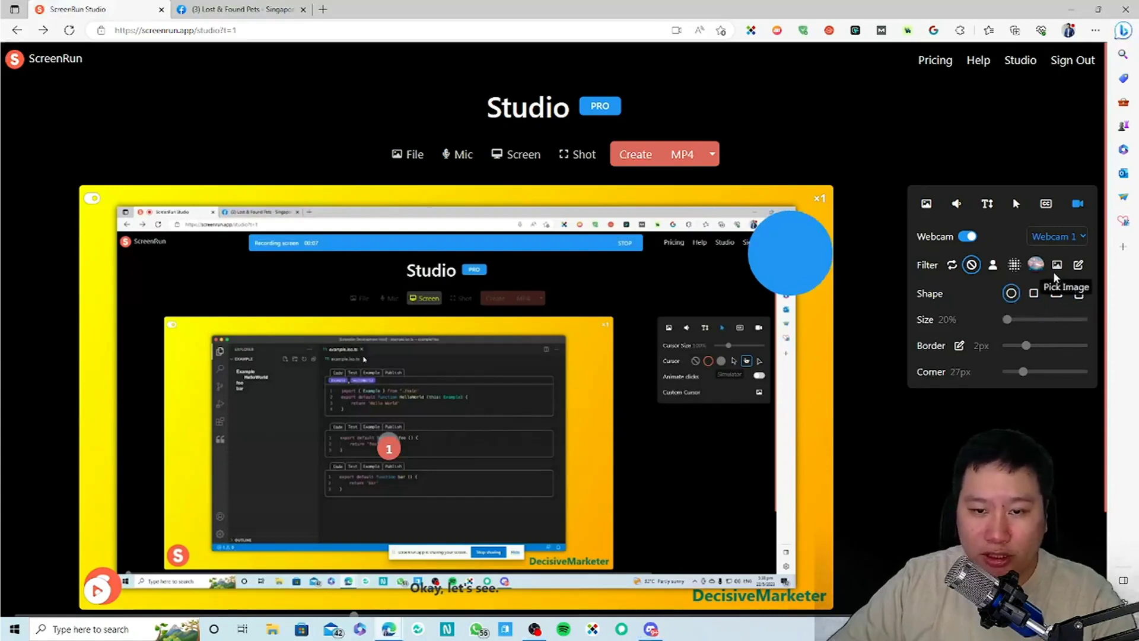
# - Try the auto-frame and dotted-grid webcam filters, and return to no effect
pyautogui.click(993, 265)
pyautogui.click(970, 265)
pyautogui.click(1013, 267)
pyautogui.click(971, 265)
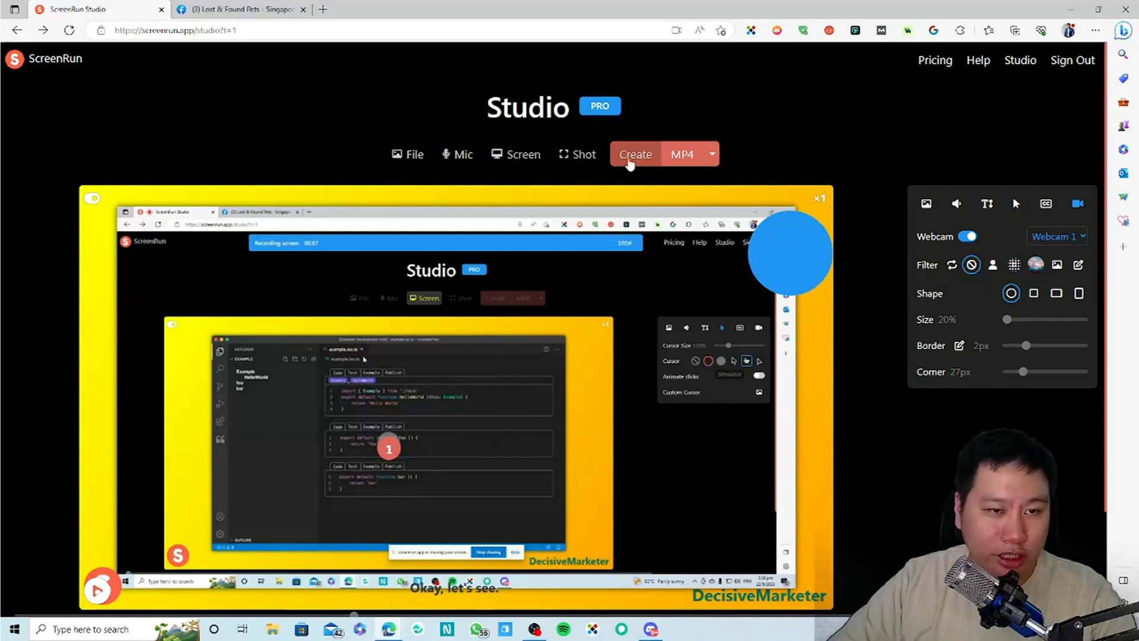
# - Try to start a new screen recording with the webcam, discarding the current video and sharing the entire screen, and dismiss the wait dialog
pyautogui.click(485, 154)
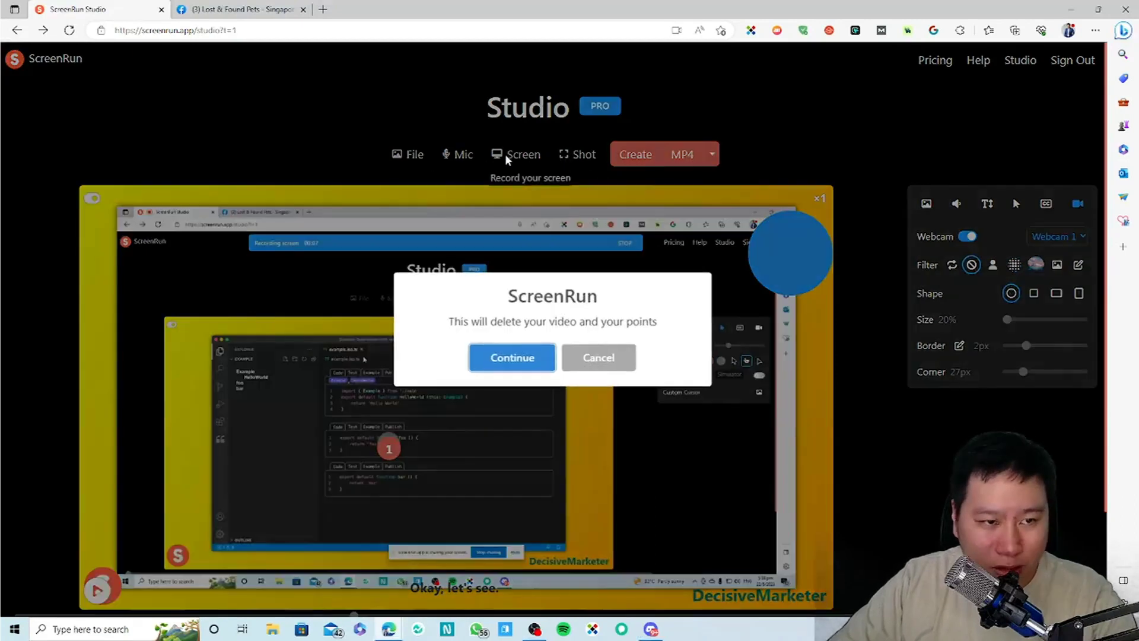
pyautogui.click(513, 356)
pyautogui.click(514, 353)
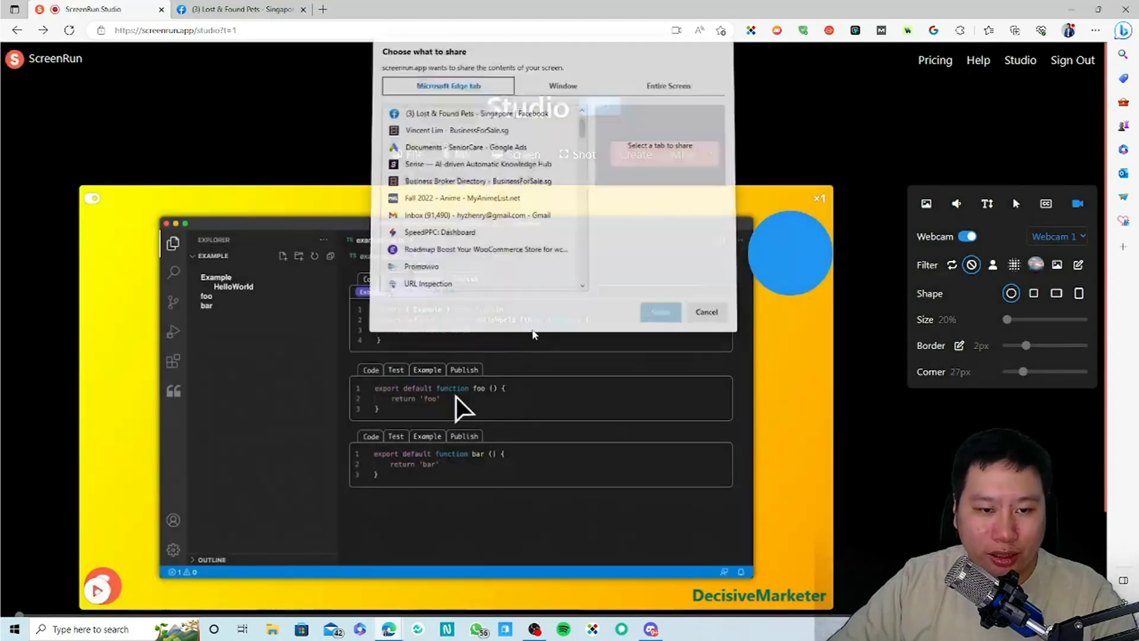
pyautogui.click(647, 91)
pyautogui.click(462, 152)
pyautogui.click(658, 311)
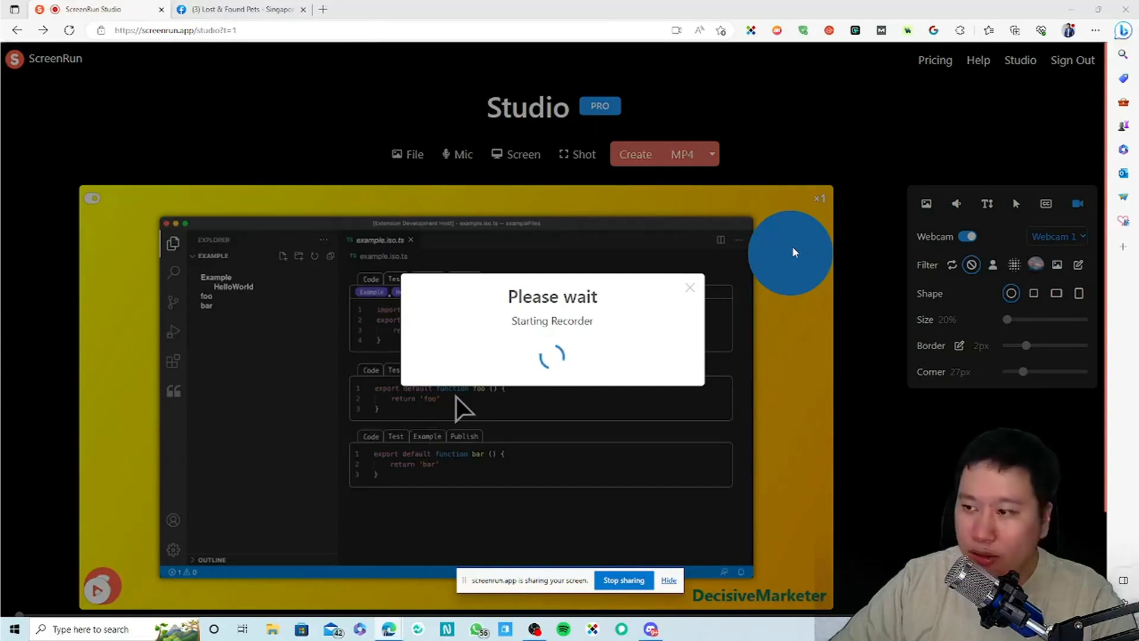
pyautogui.click(692, 286)
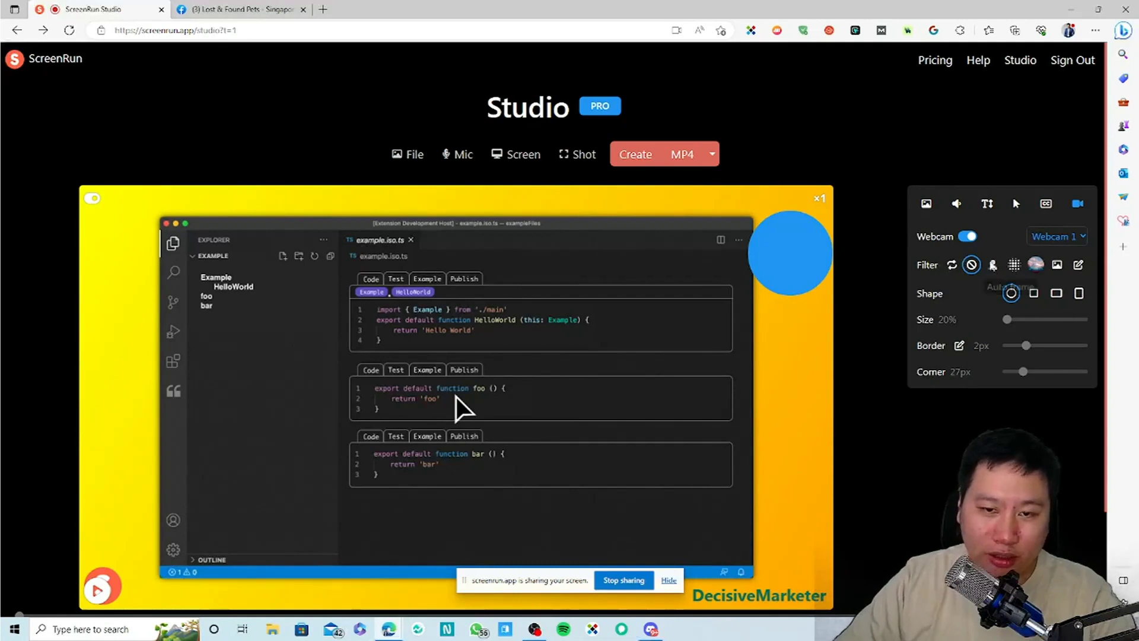
# - Look through the closed caption, audio and stage settings
pyautogui.click(1046, 204)
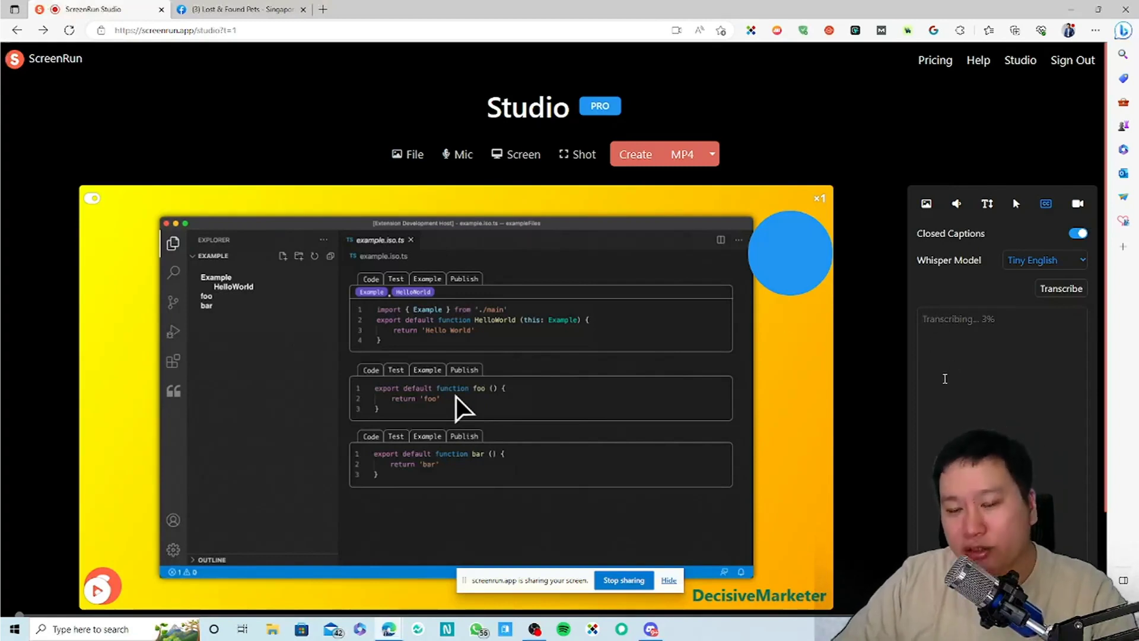
pyautogui.click(965, 345)
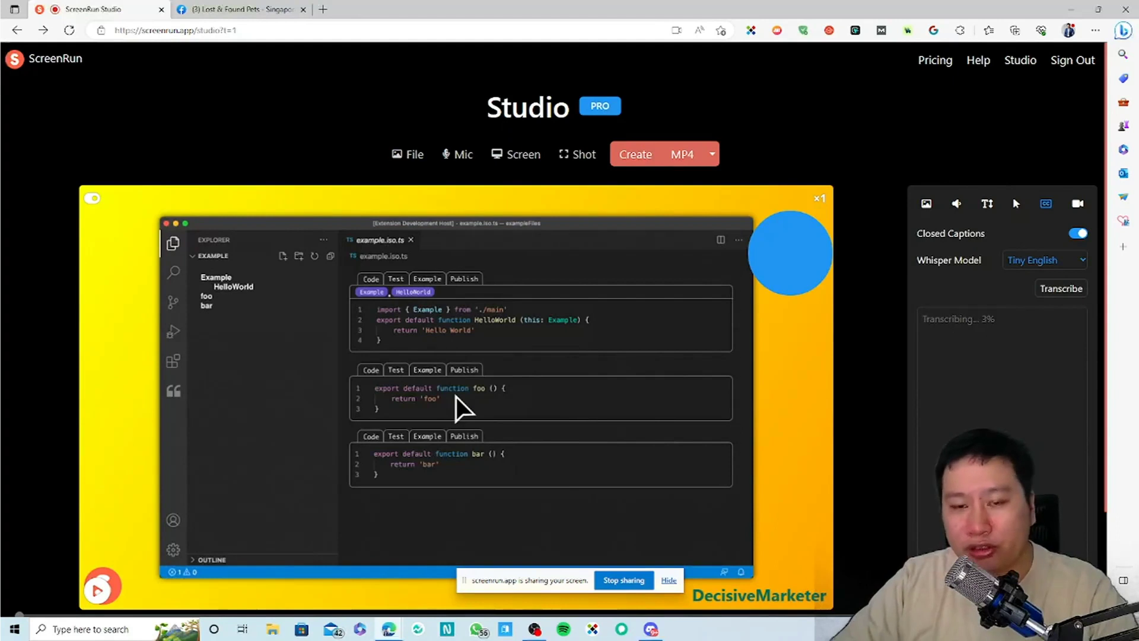
pyautogui.click(956, 204)
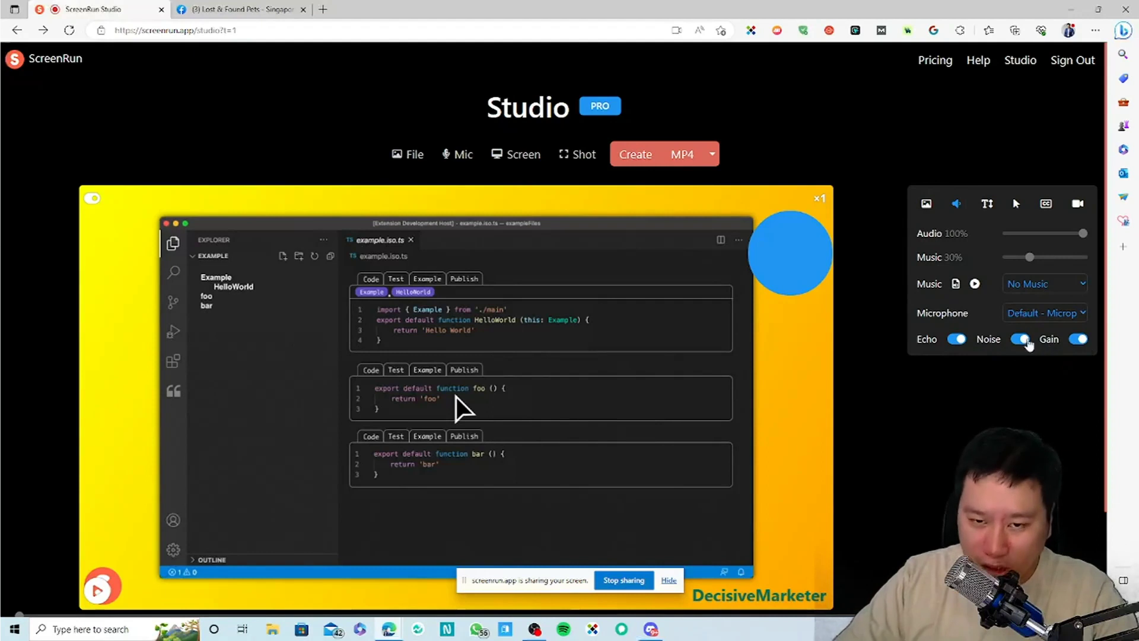
pyautogui.click(926, 204)
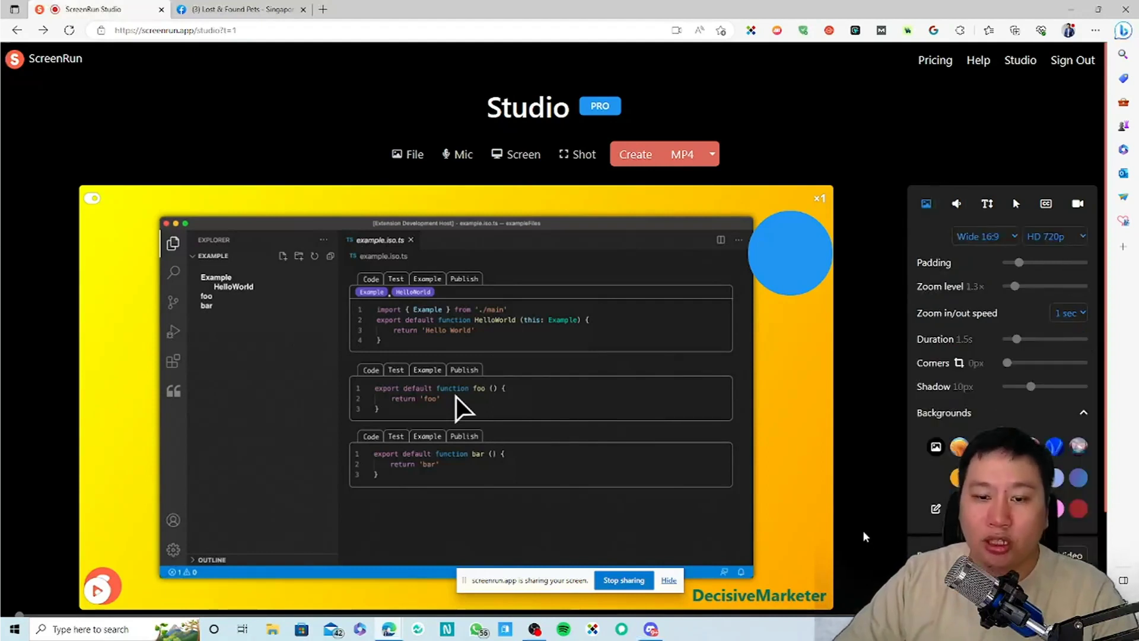
# - Try twice to play the video on the canvas, dismissing each anchor point notice
pyautogui.scroll(-2, 569, 321)
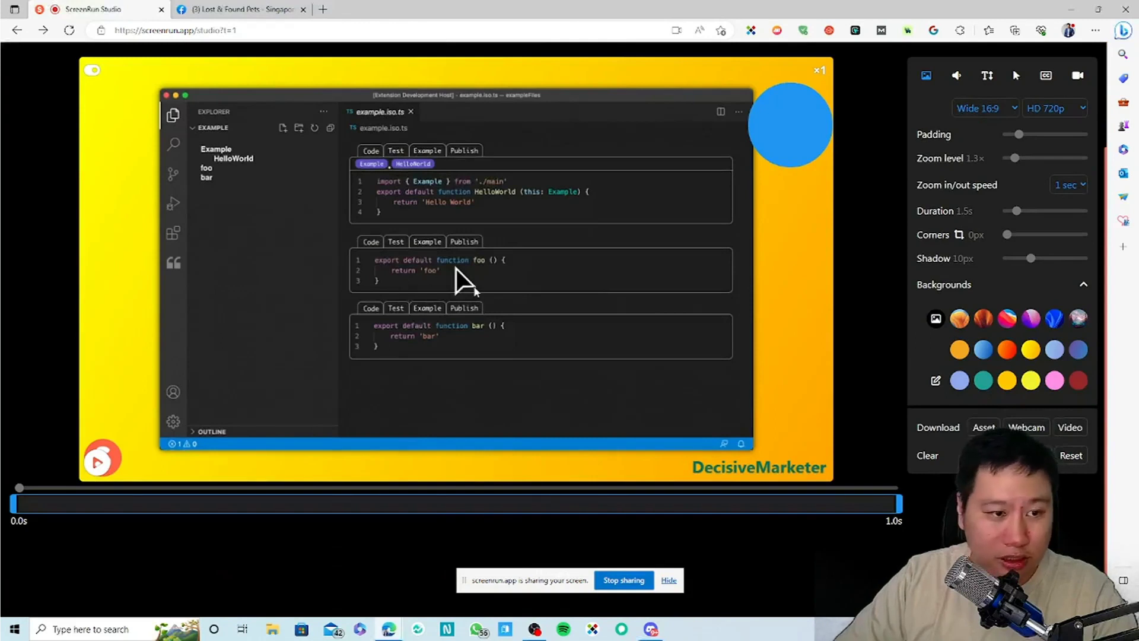
pyautogui.scroll(2, 569, 320)
pyautogui.scroll(-1, 264, 467)
pyautogui.click(98, 503)
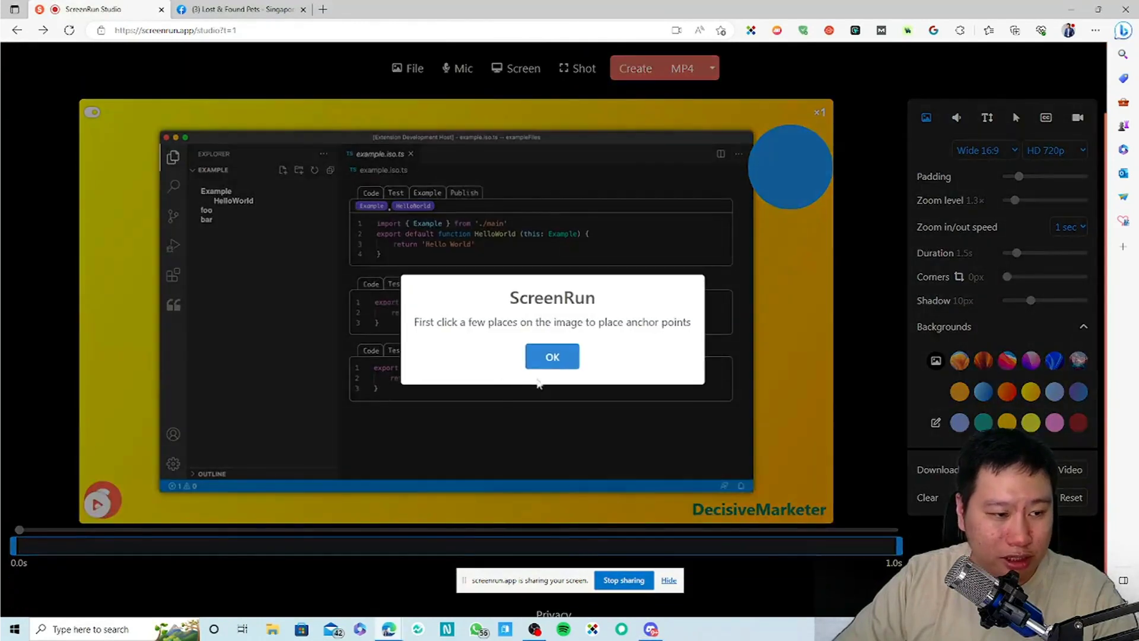
pyautogui.click(554, 357)
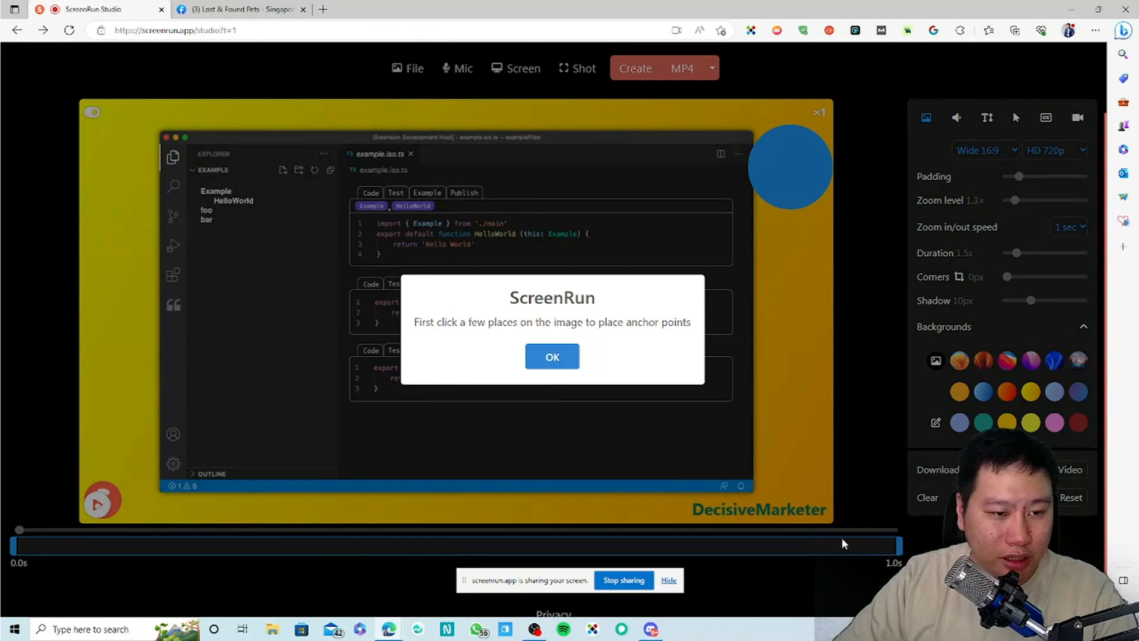
pyautogui.click(98, 503)
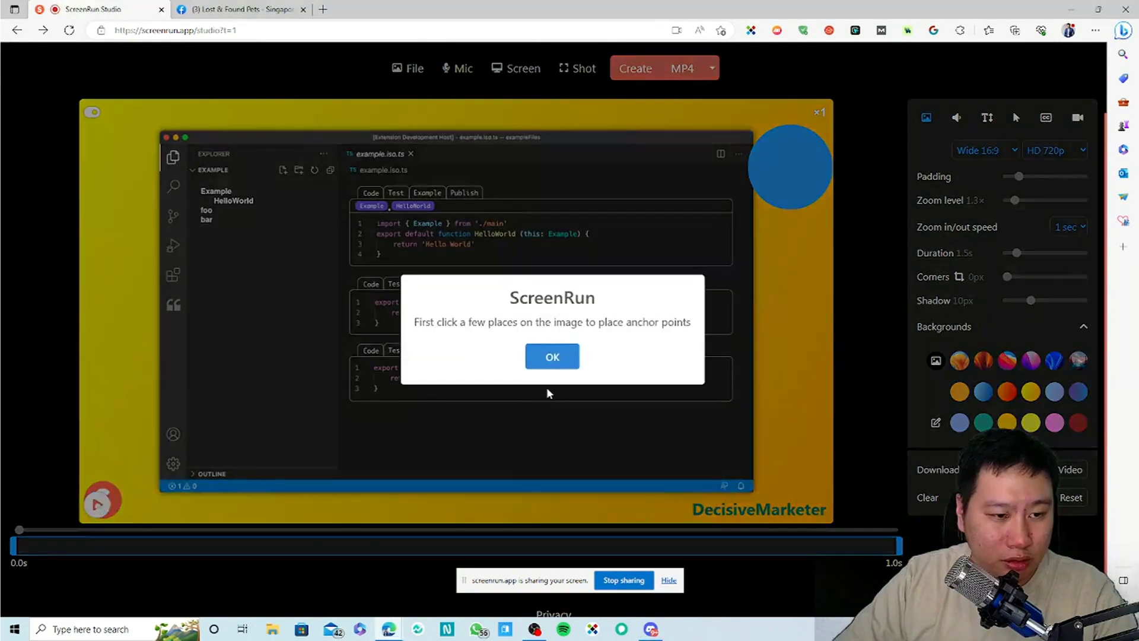
pyautogui.click(551, 356)
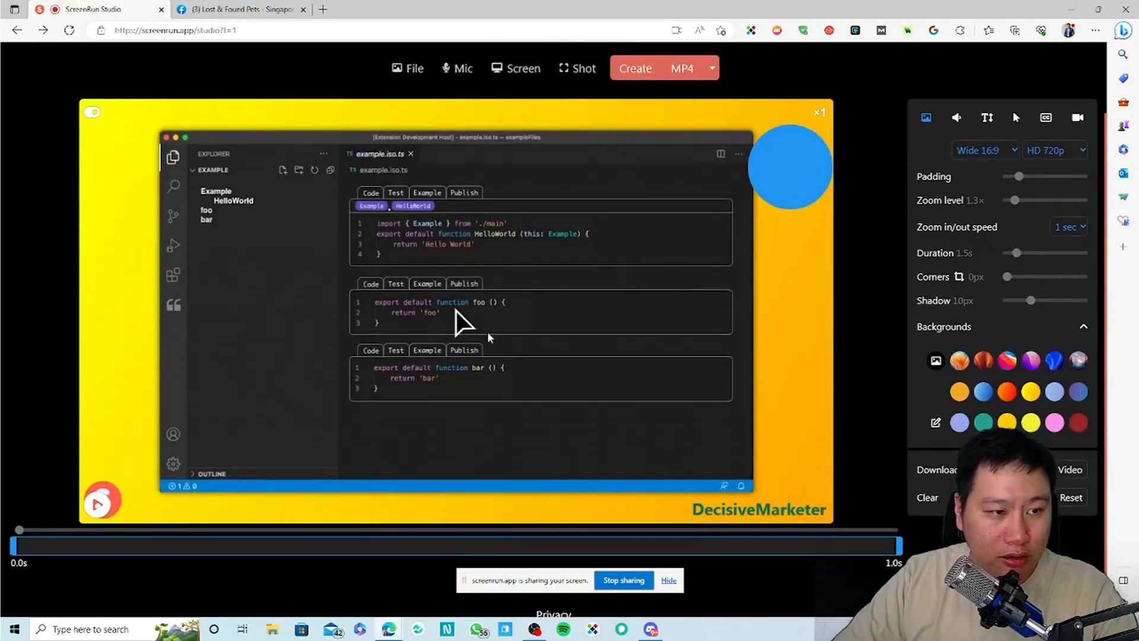
# - Change the cursor style from Funky to the standard arrow
pyautogui.scroll(2, 1020, 237)
pyautogui.click(1015, 204)
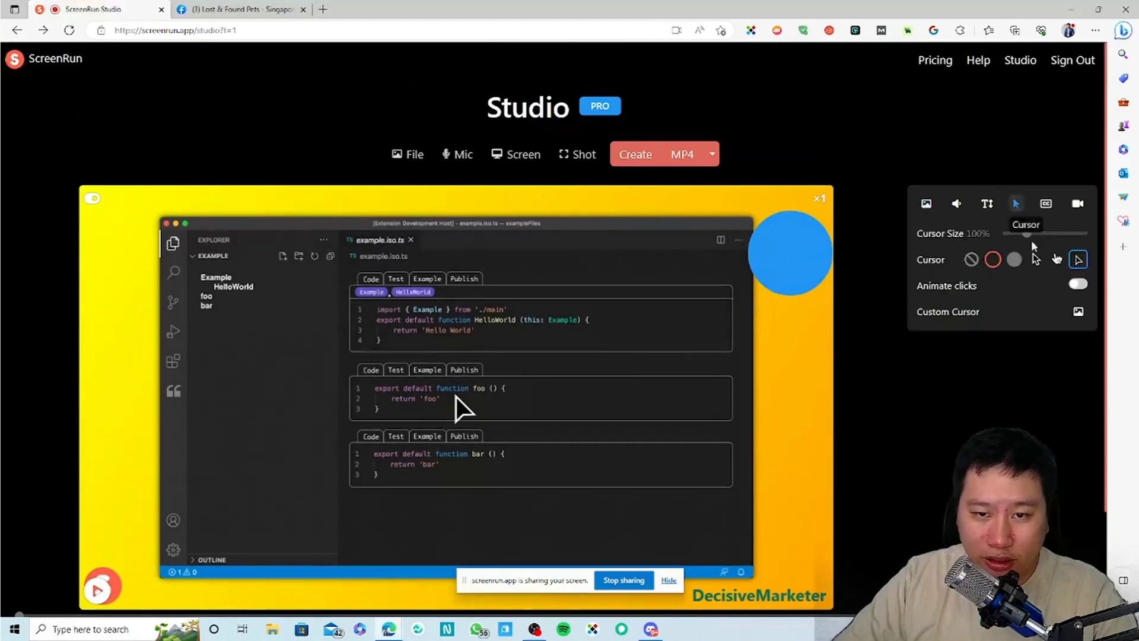
pyautogui.click(1036, 259)
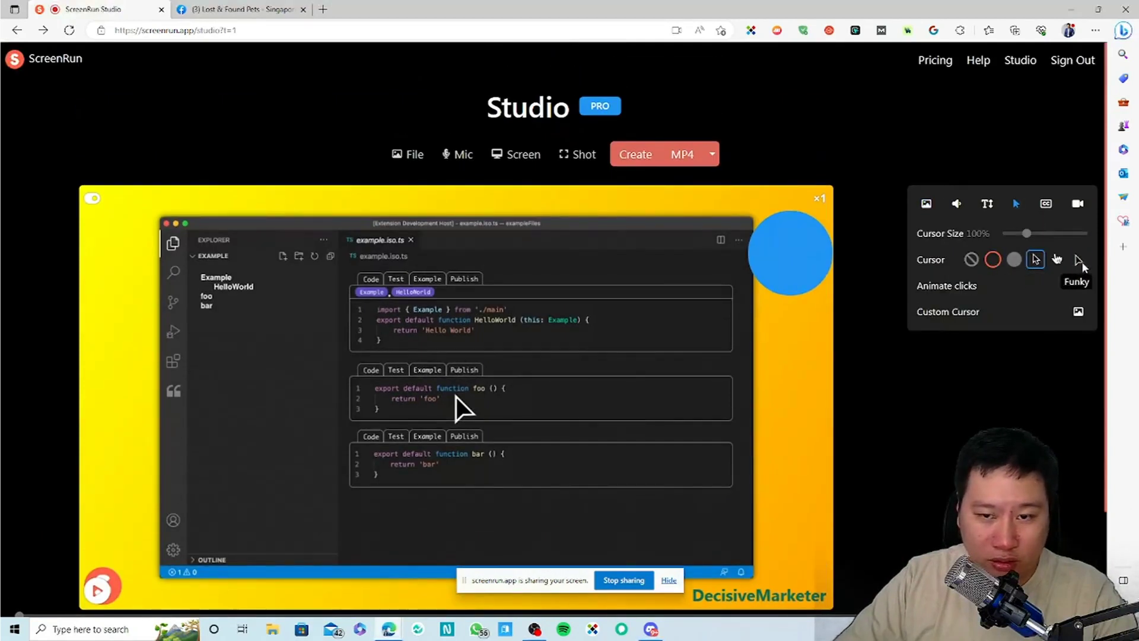
# - Clear the stage and reset the whole studio to its defaults, confirming both actions
pyautogui.click(925, 203)
pyautogui.scroll(-2, 1042, 428)
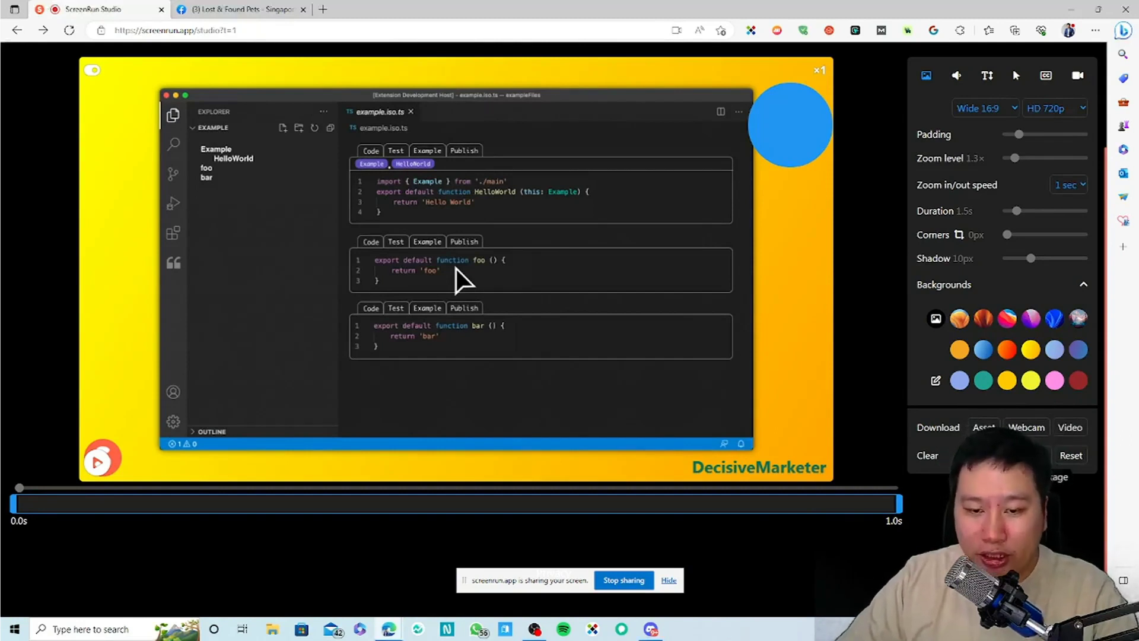
pyautogui.click(927, 455)
pyautogui.click(521, 354)
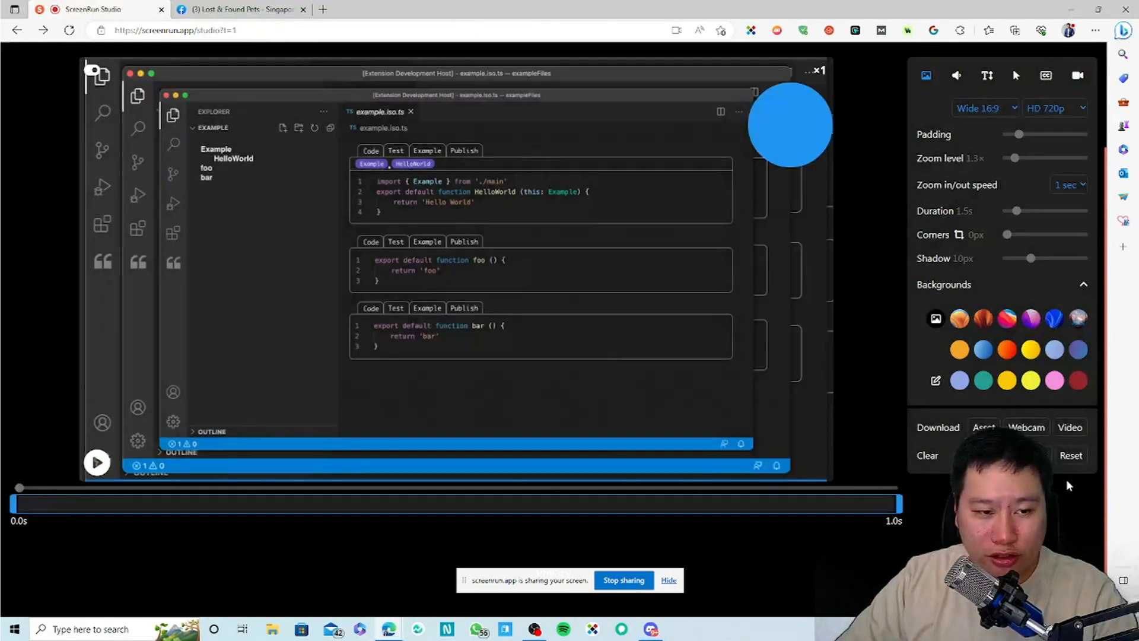
pyautogui.click(1071, 455)
pyautogui.click(521, 356)
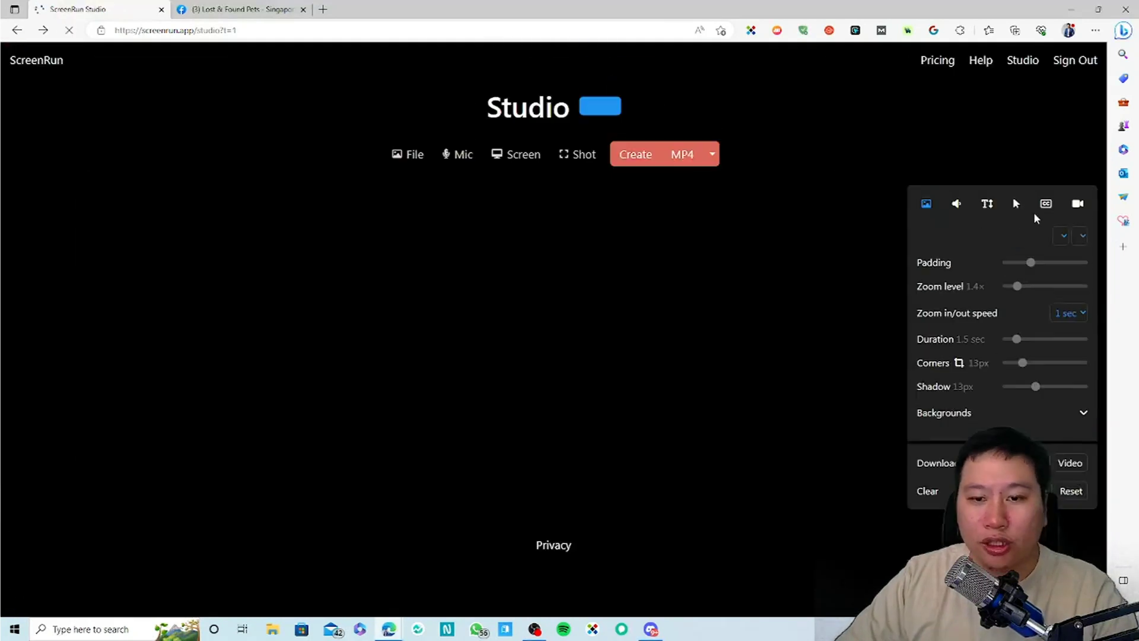
# - Expand the Backgrounds choices for the reset stage
pyautogui.scroll(-2, 801, 297)
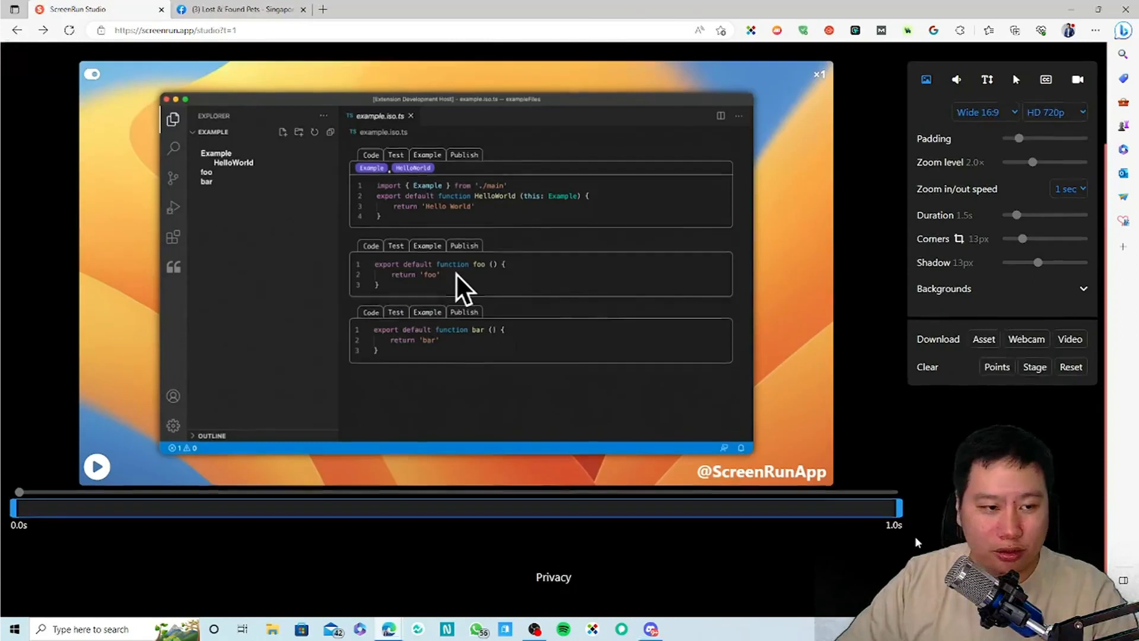
pyautogui.scroll(1, 936, 306)
pyautogui.click(1086, 378)
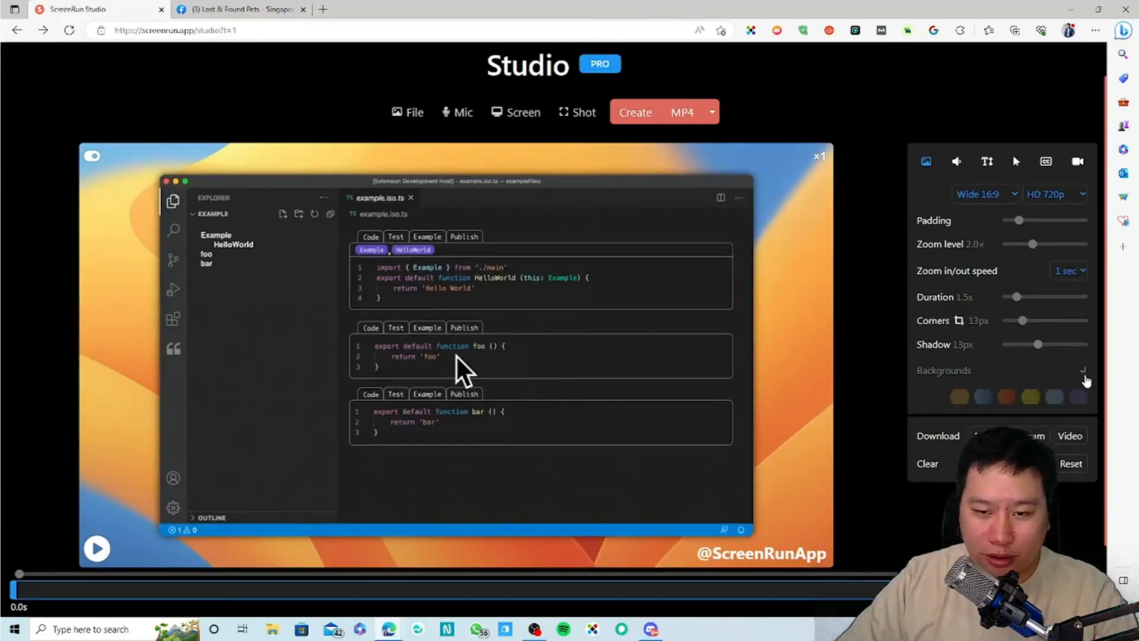